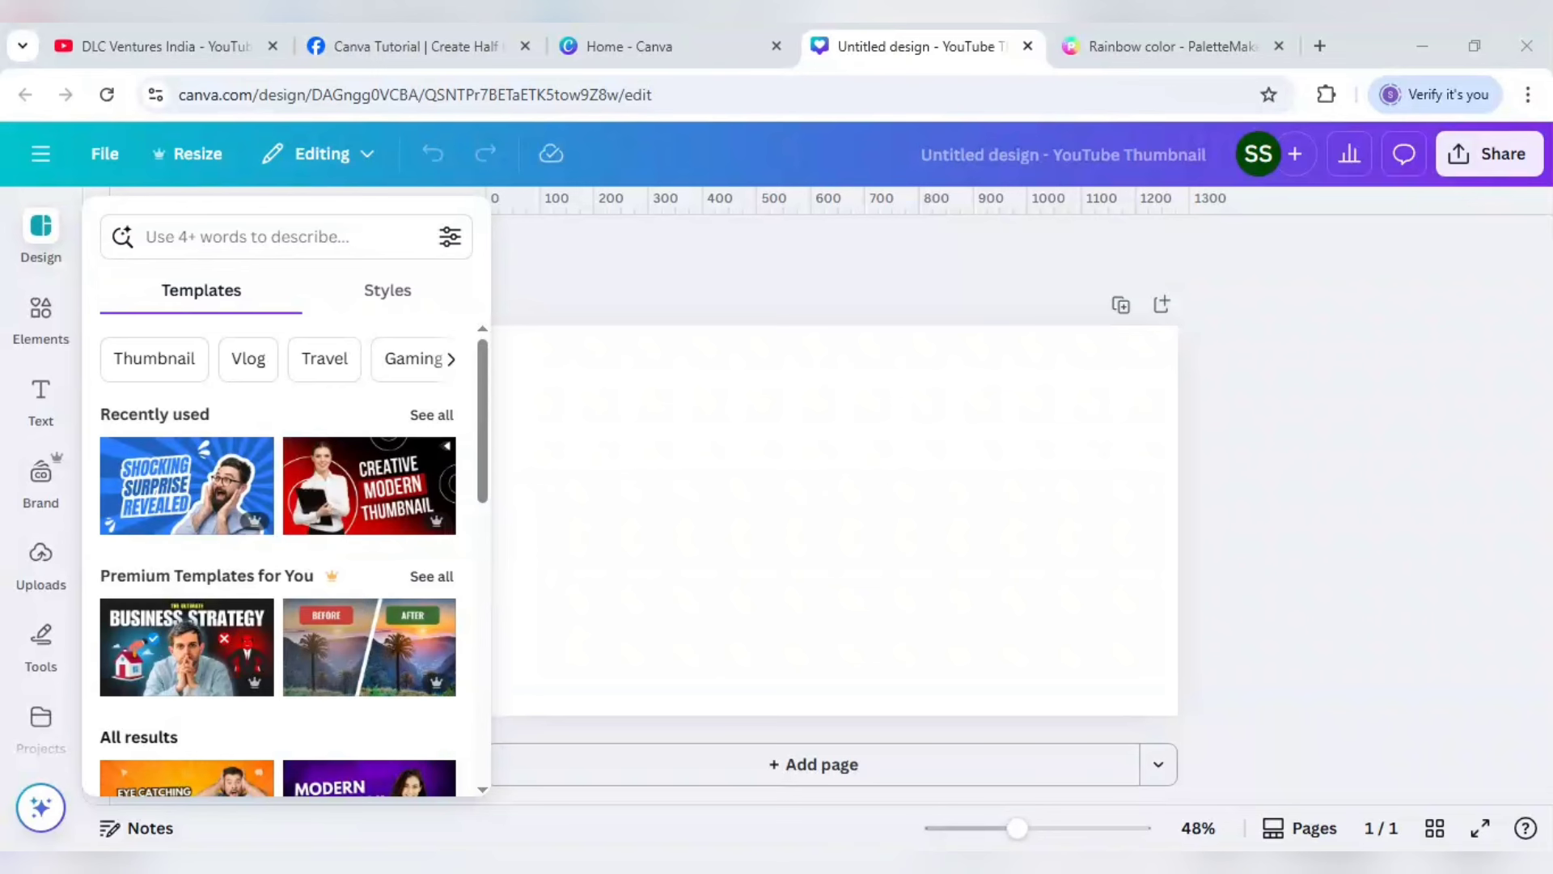
- Switch to the Facebook post on the half-face typography effect and read its reactions and the comment thread about rainbow fonts
left_click(415, 43)
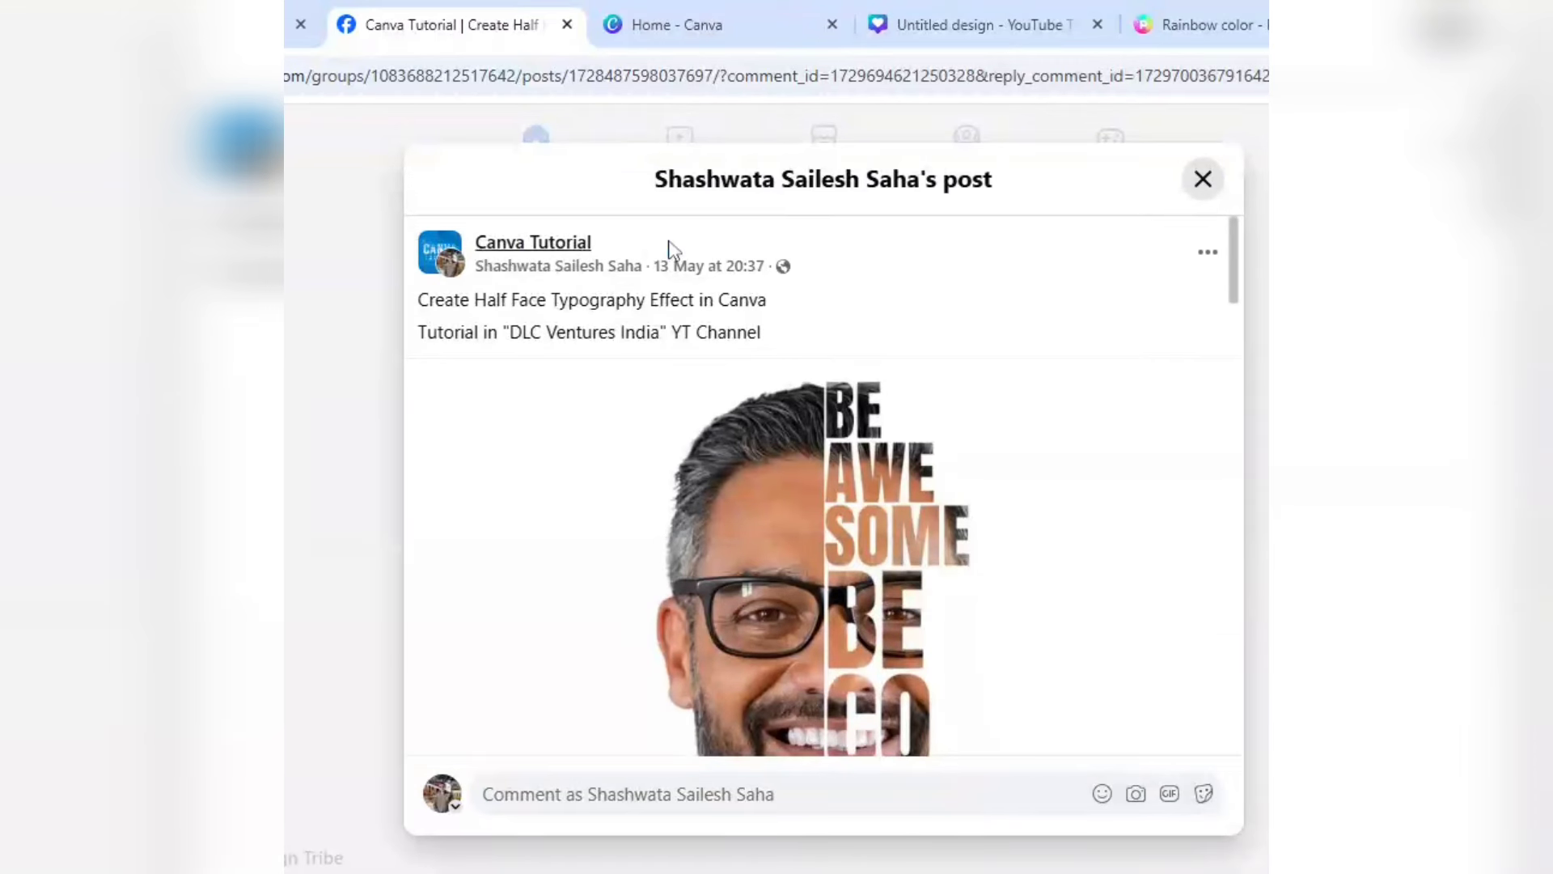
scroll(1089, 483, "down", 3)
scroll(1089, 483, "down", 2)
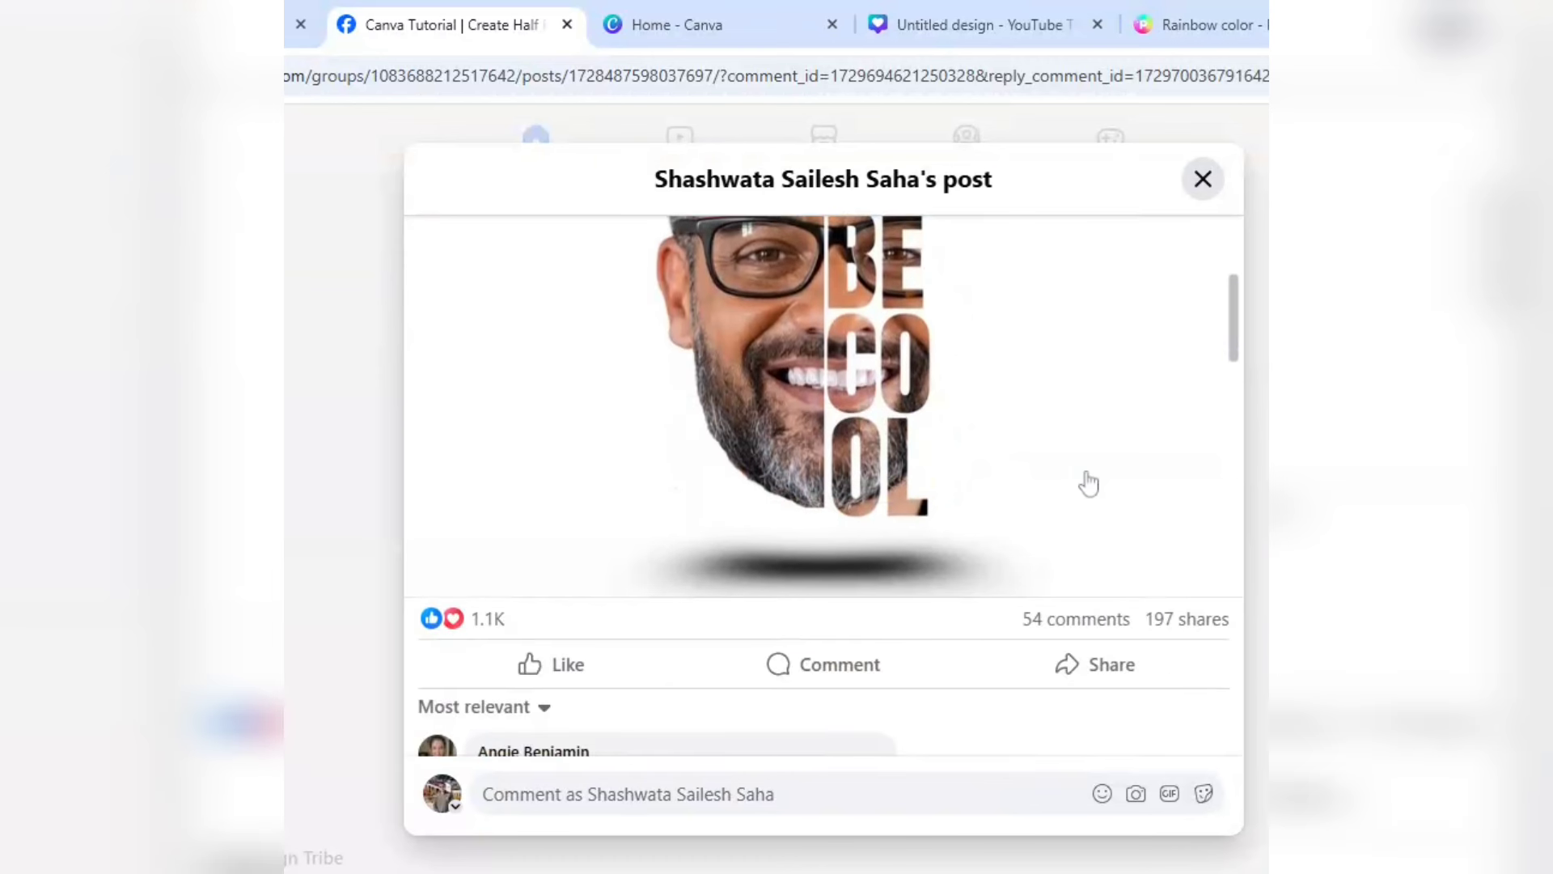
left_click(488, 621)
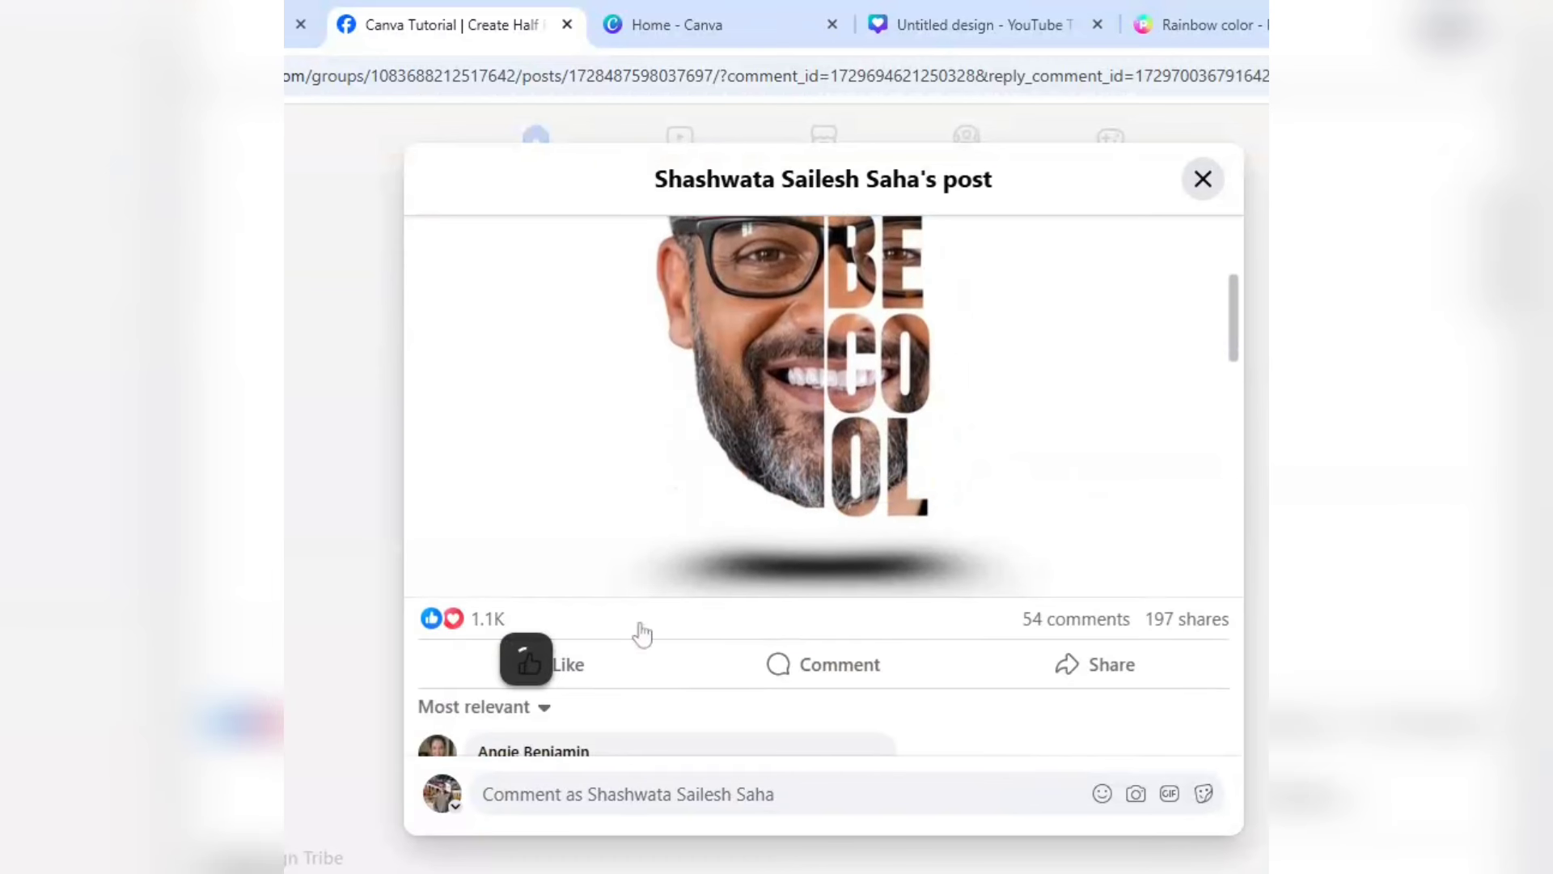
left_click(1076, 625)
left_click(1191, 629)
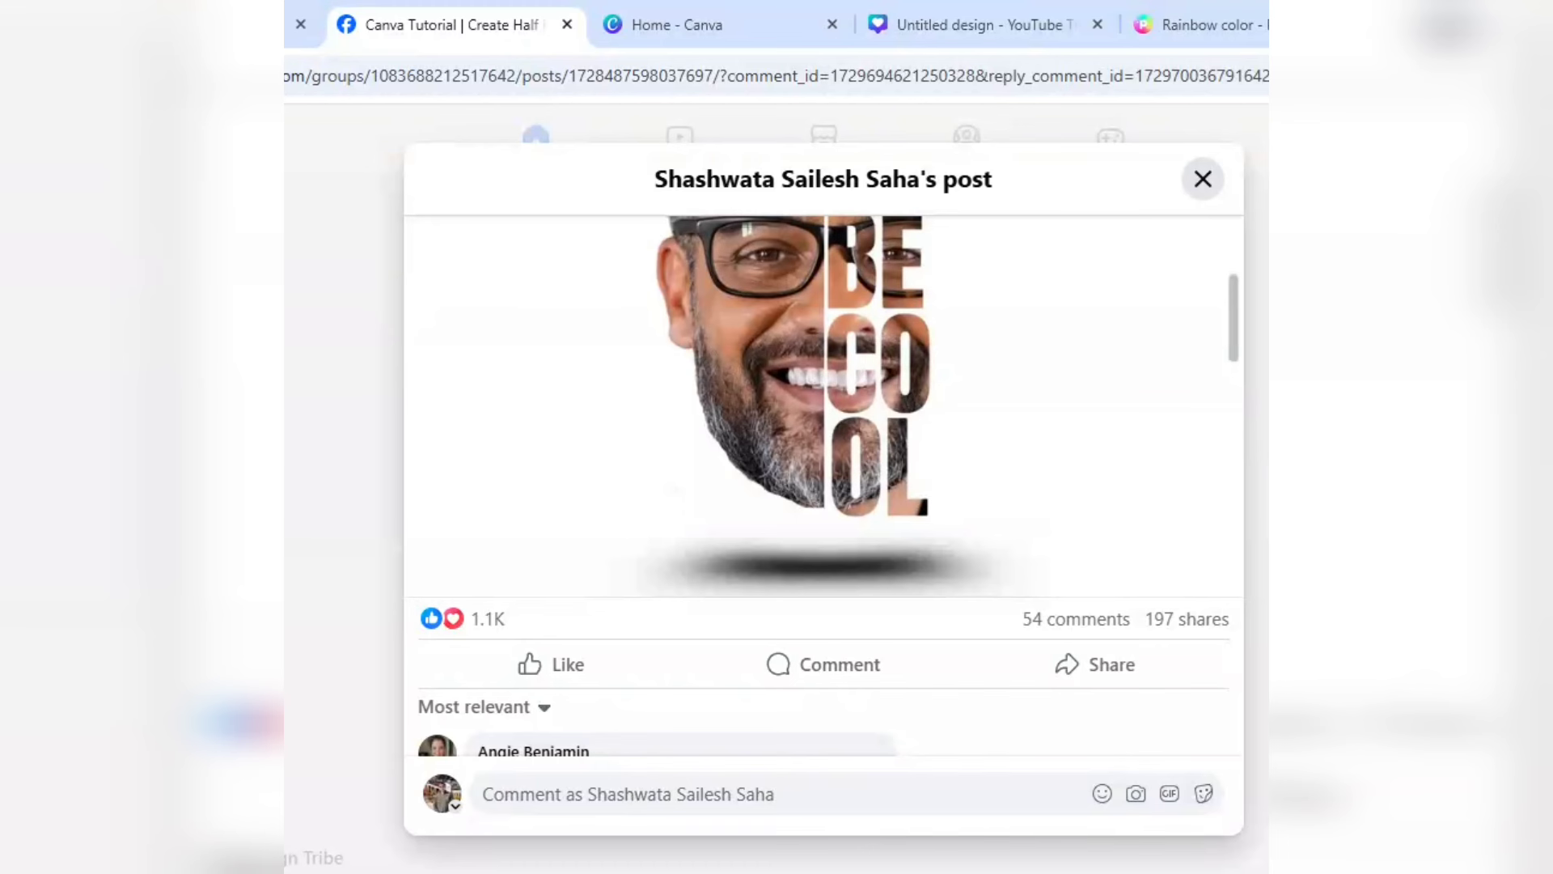
scroll(813, 597, "down", 2)
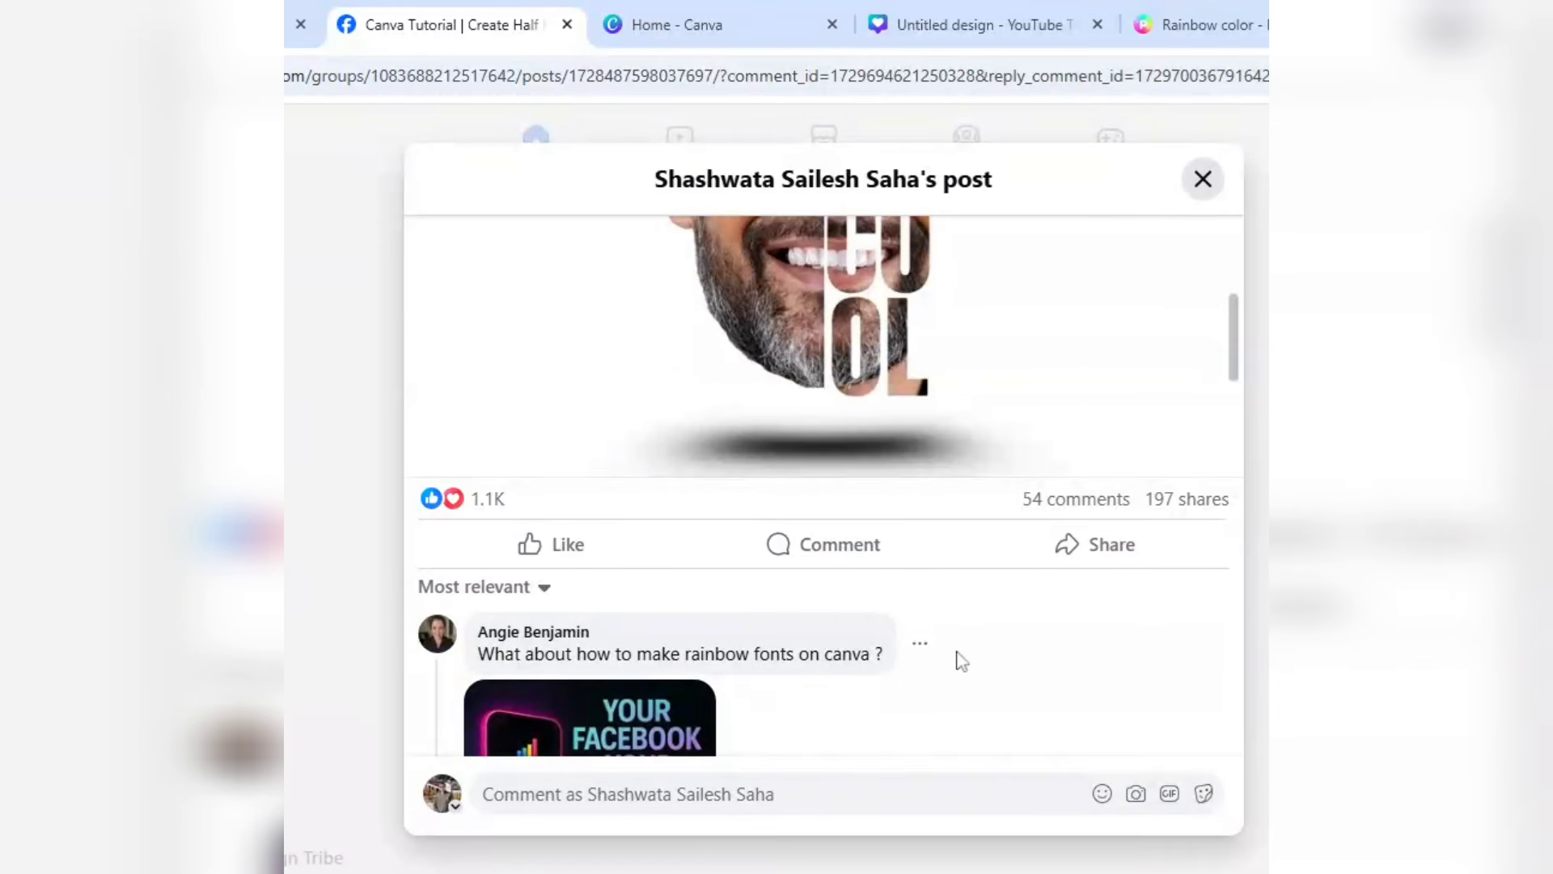
scroll(961, 660, "down", 2)
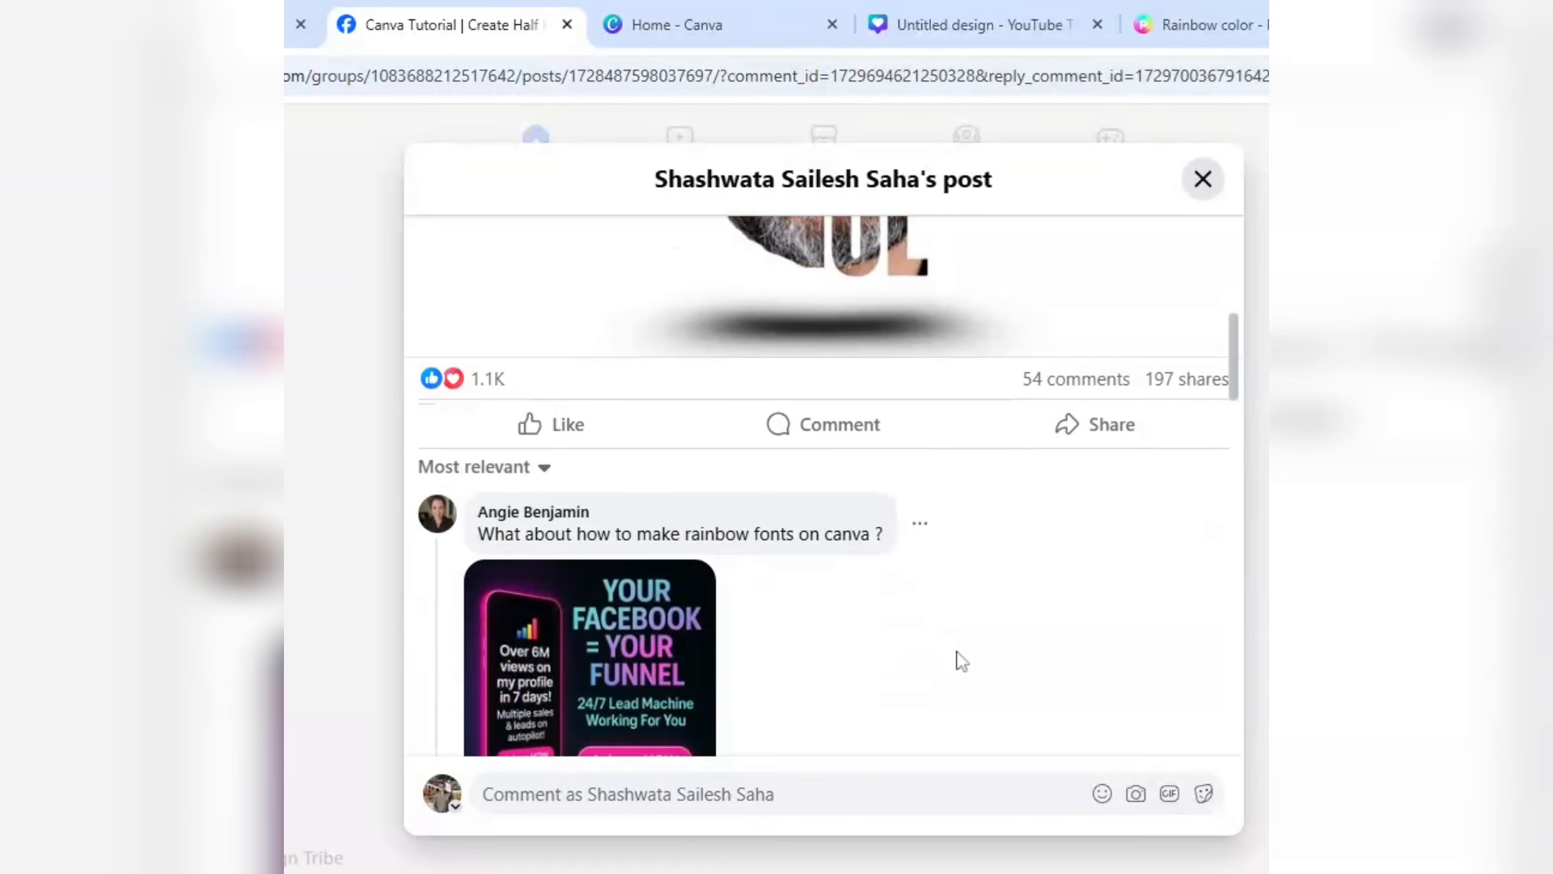
scroll(961, 660, "down", 2)
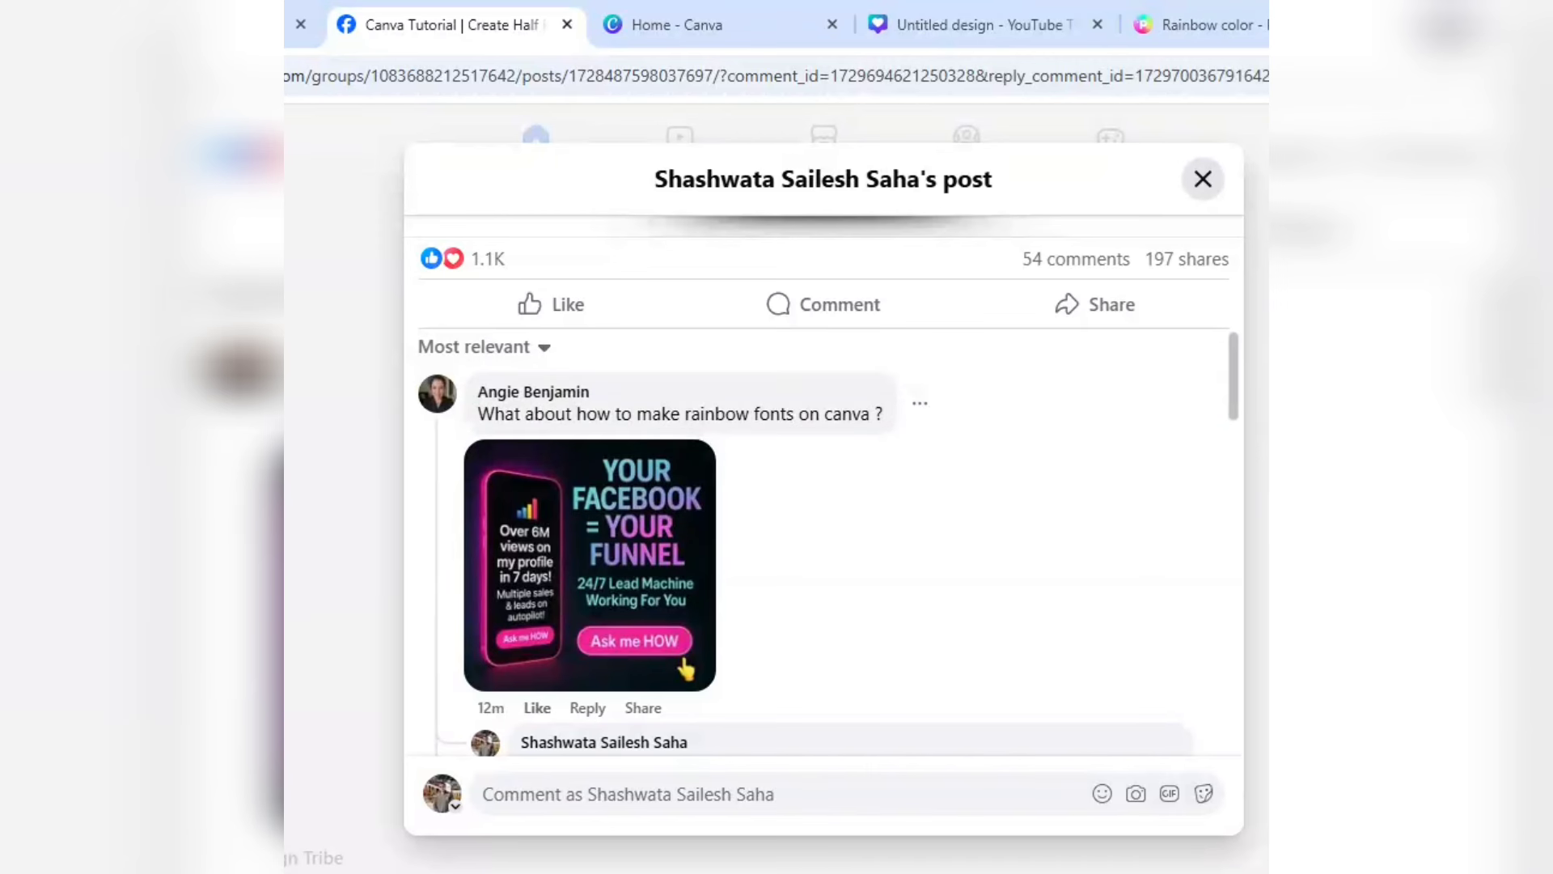
scroll(840, 610, "down", 2)
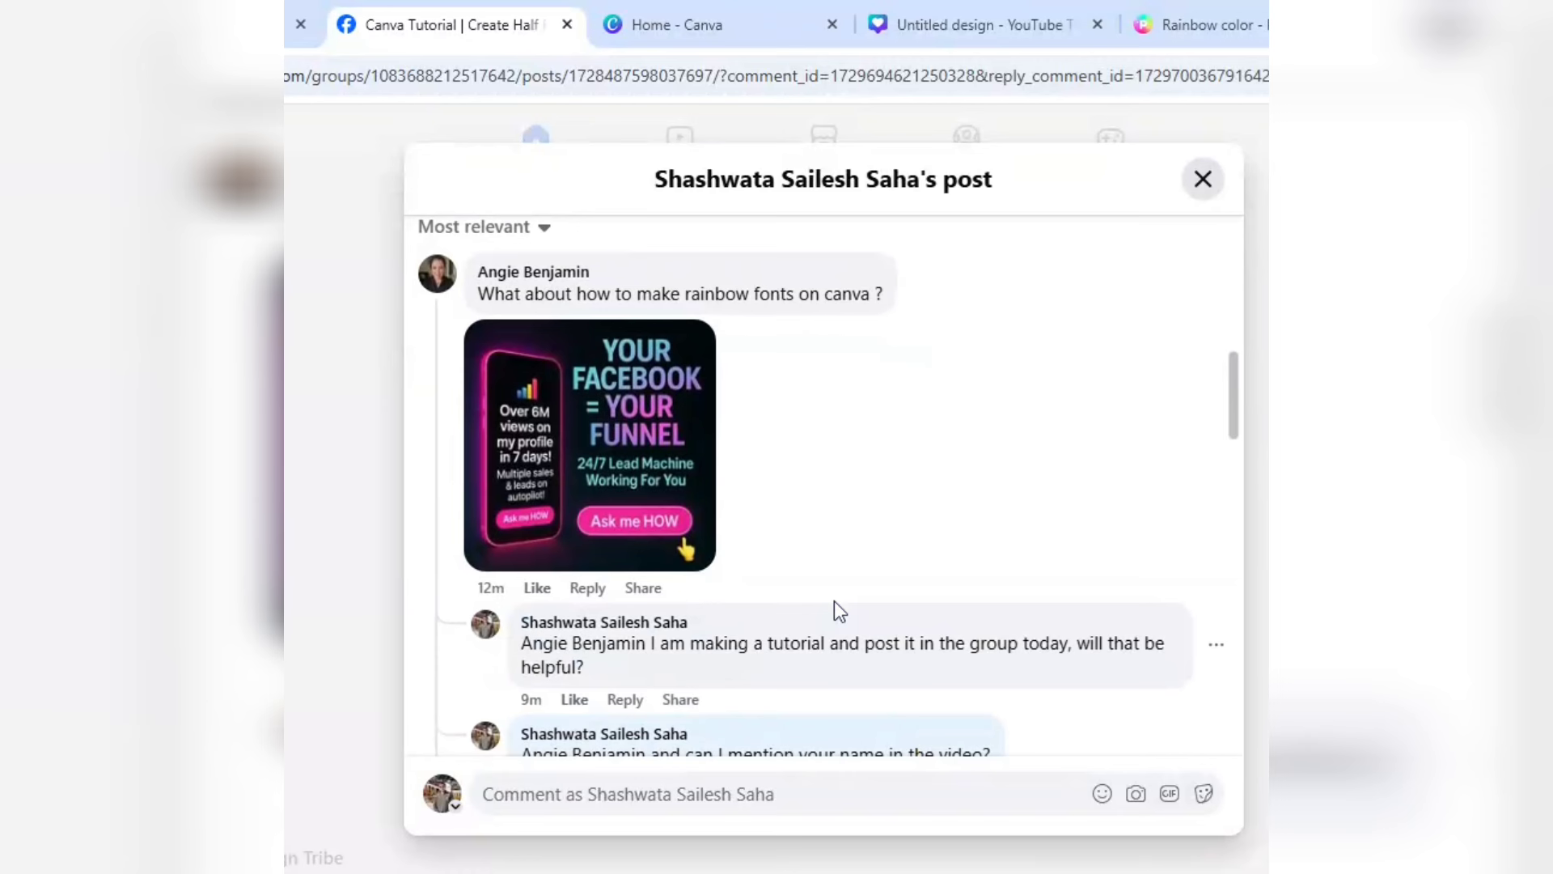
scroll(835, 605, "down", 4)
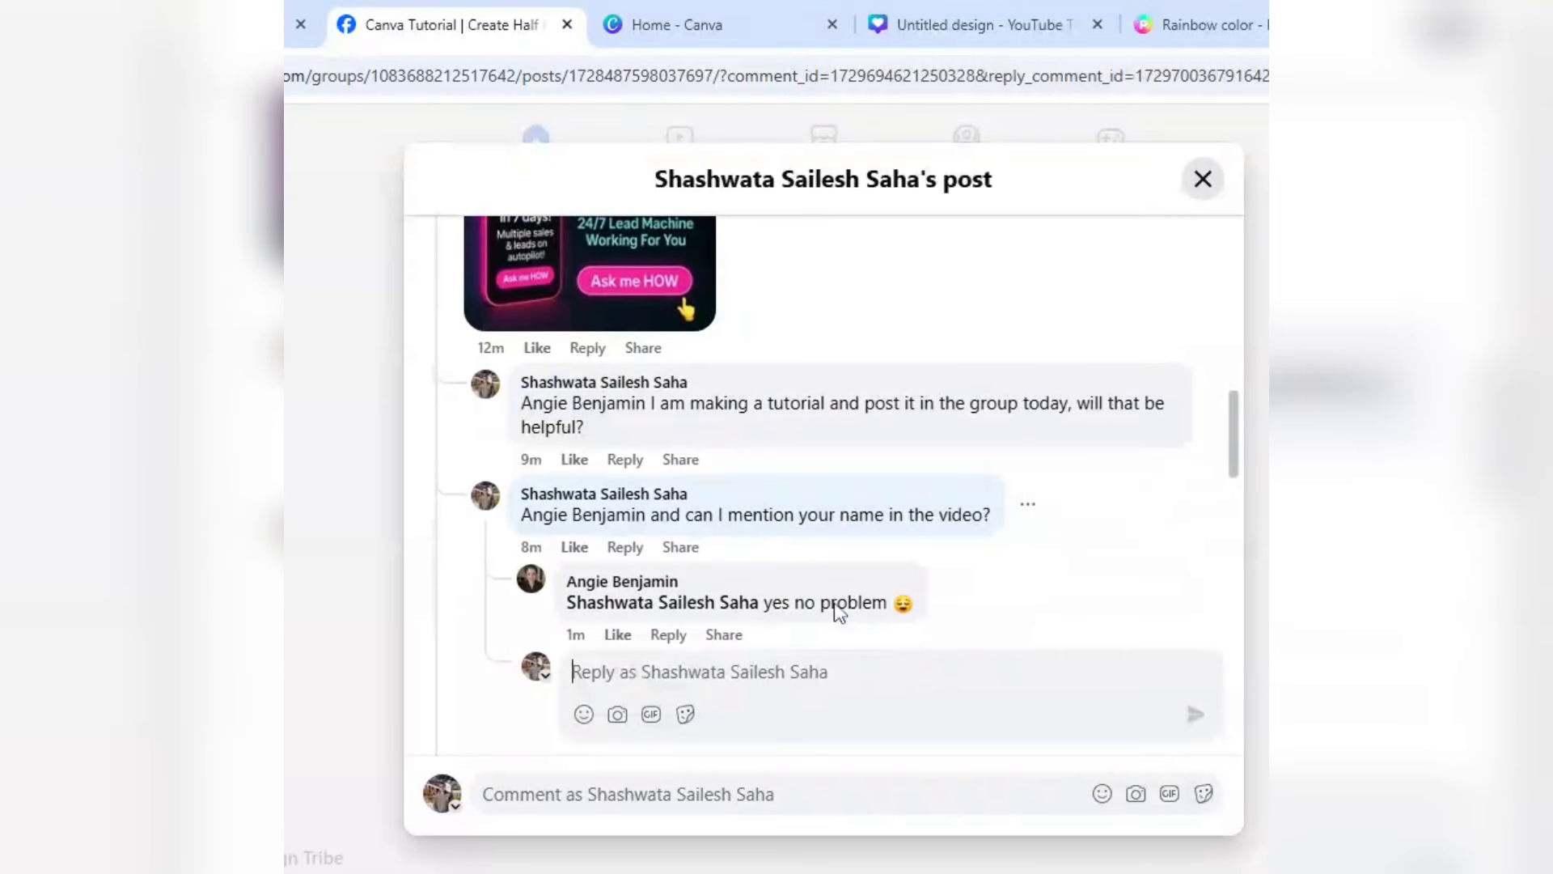
scroll(825, 538, "up", 6)
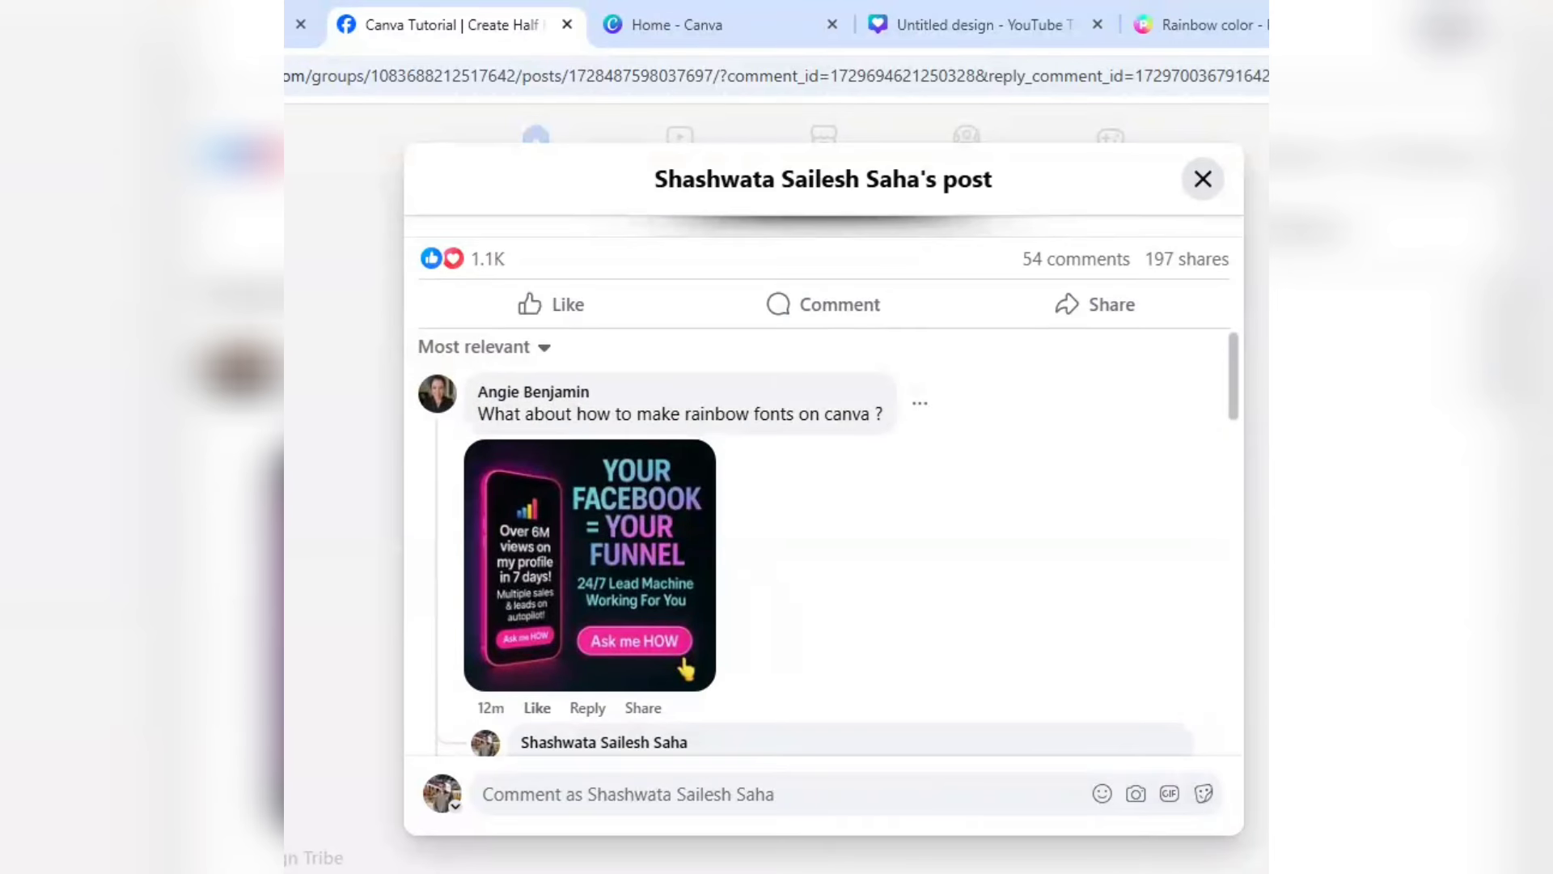
- Switch back to the blank Canva YouTube thumbnail and set the page background to solid black
left_click(955, 11)
left_click(706, 506)
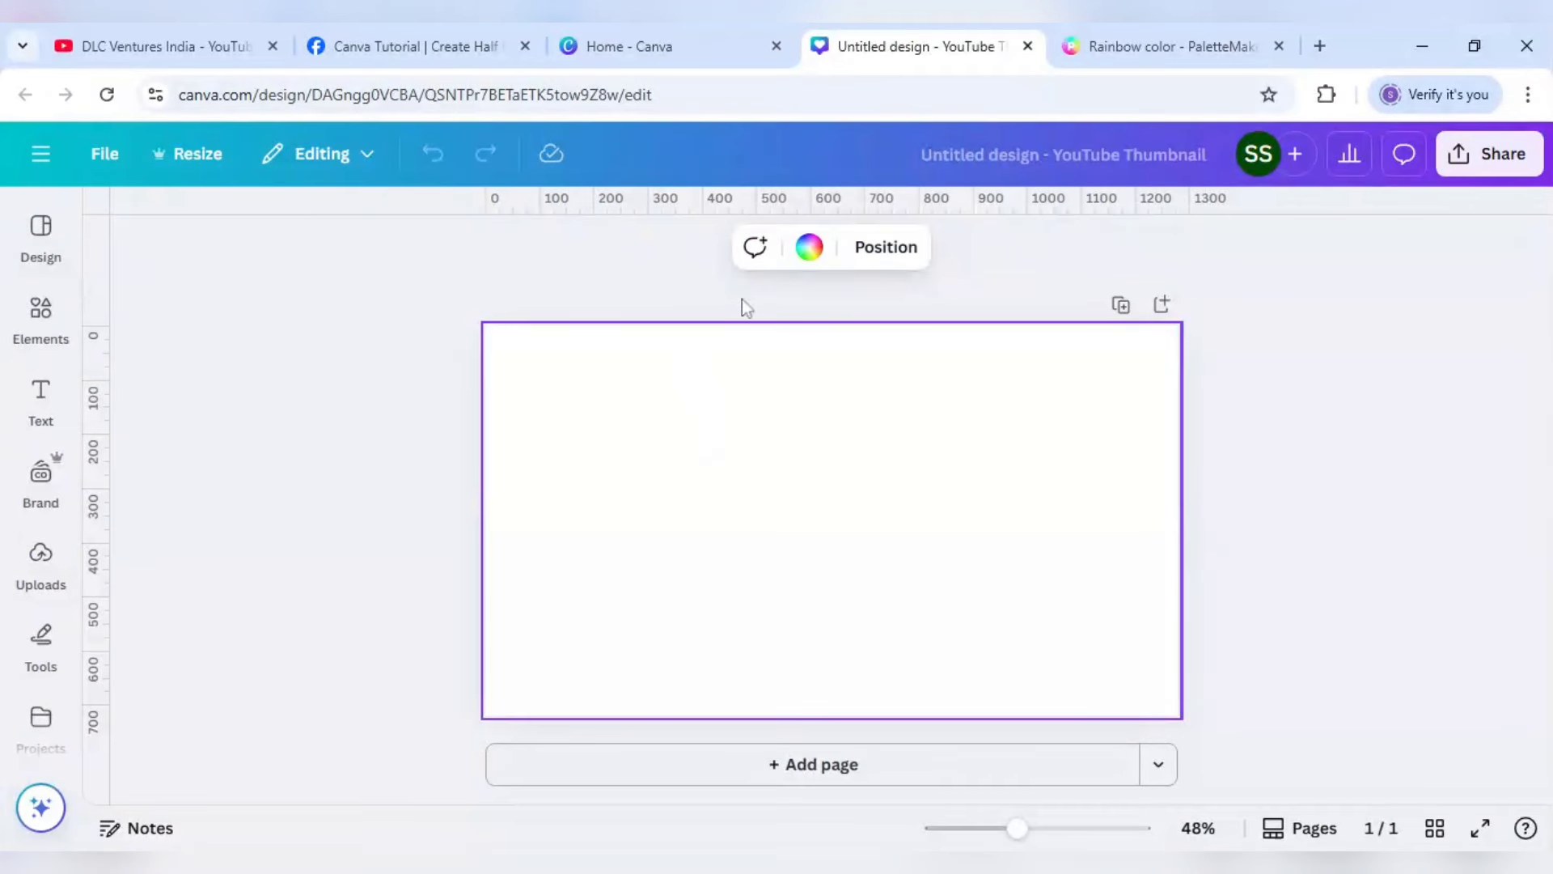
left_click(808, 246)
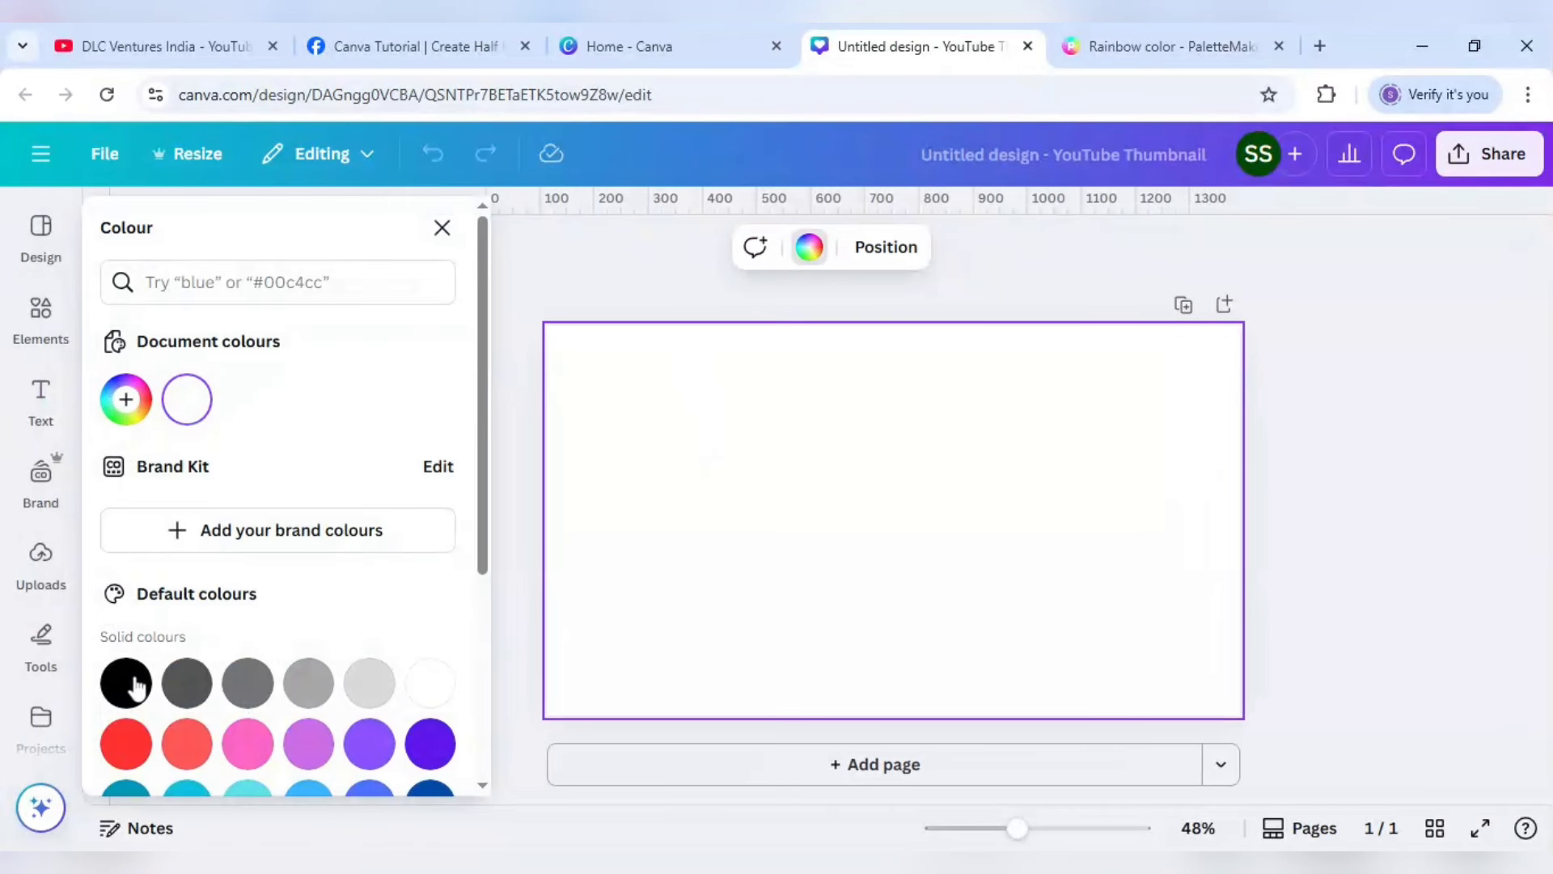
left_click(133, 684)
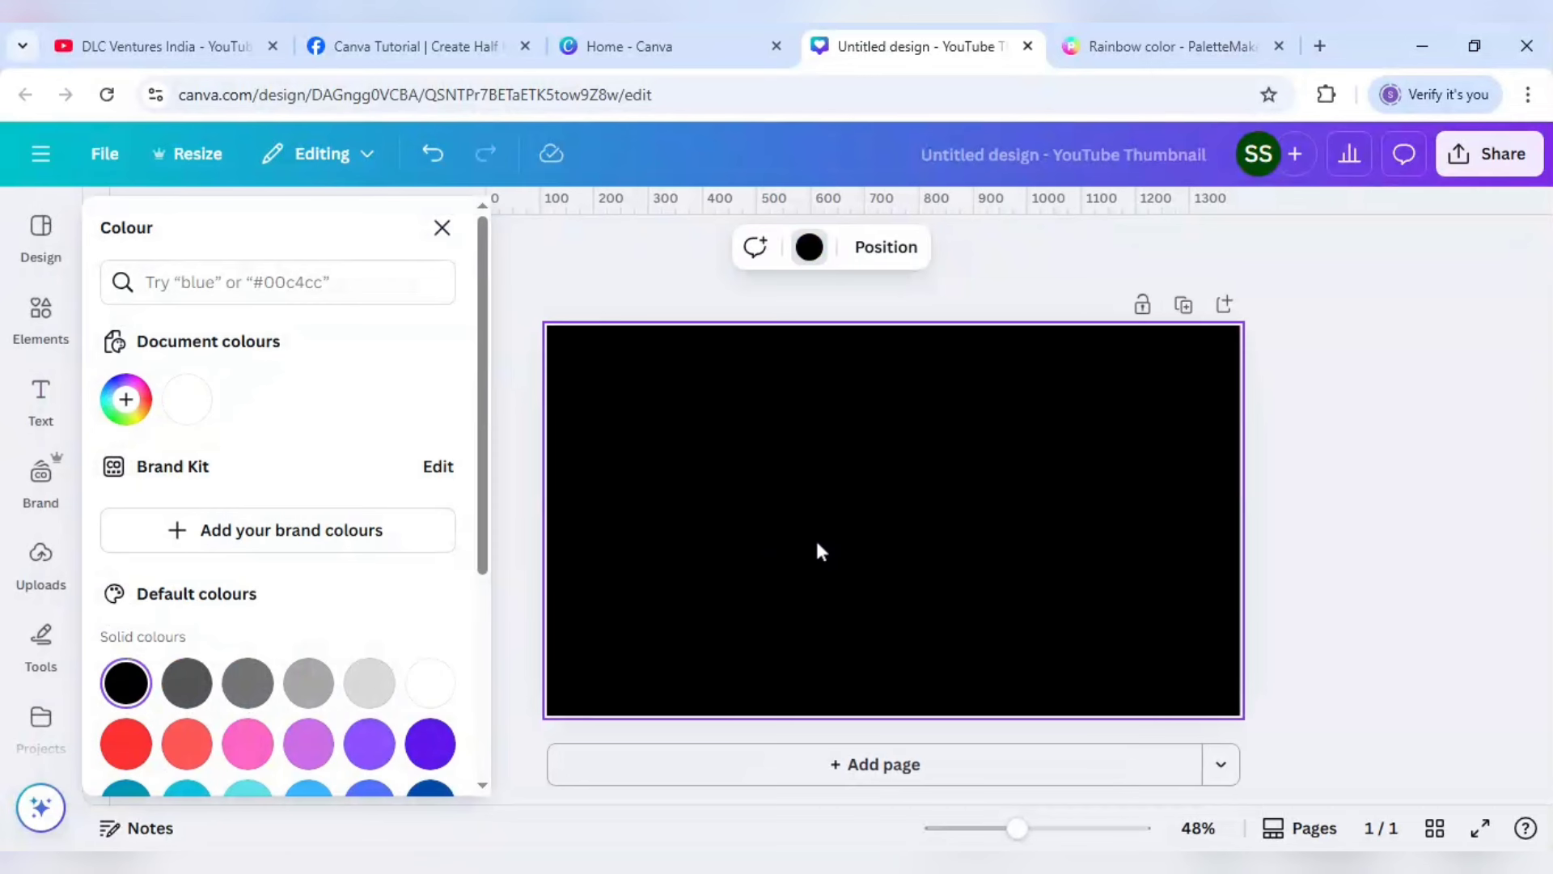
- Add a heading with the letter R and move it to the left part of the black page
left_click(45, 394)
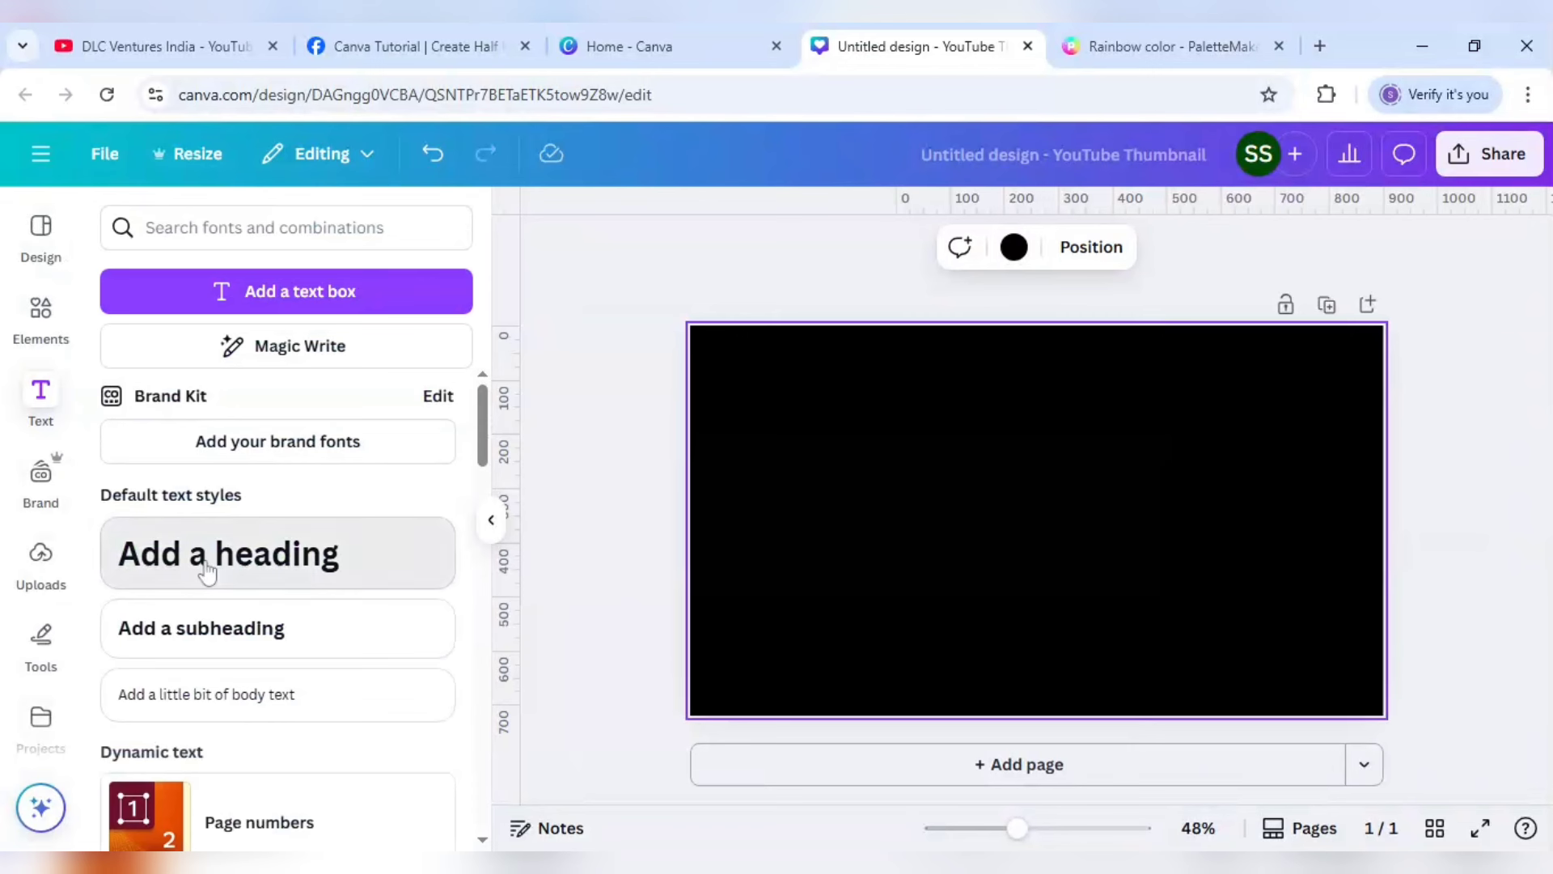
left_click(209, 568)
type("R")
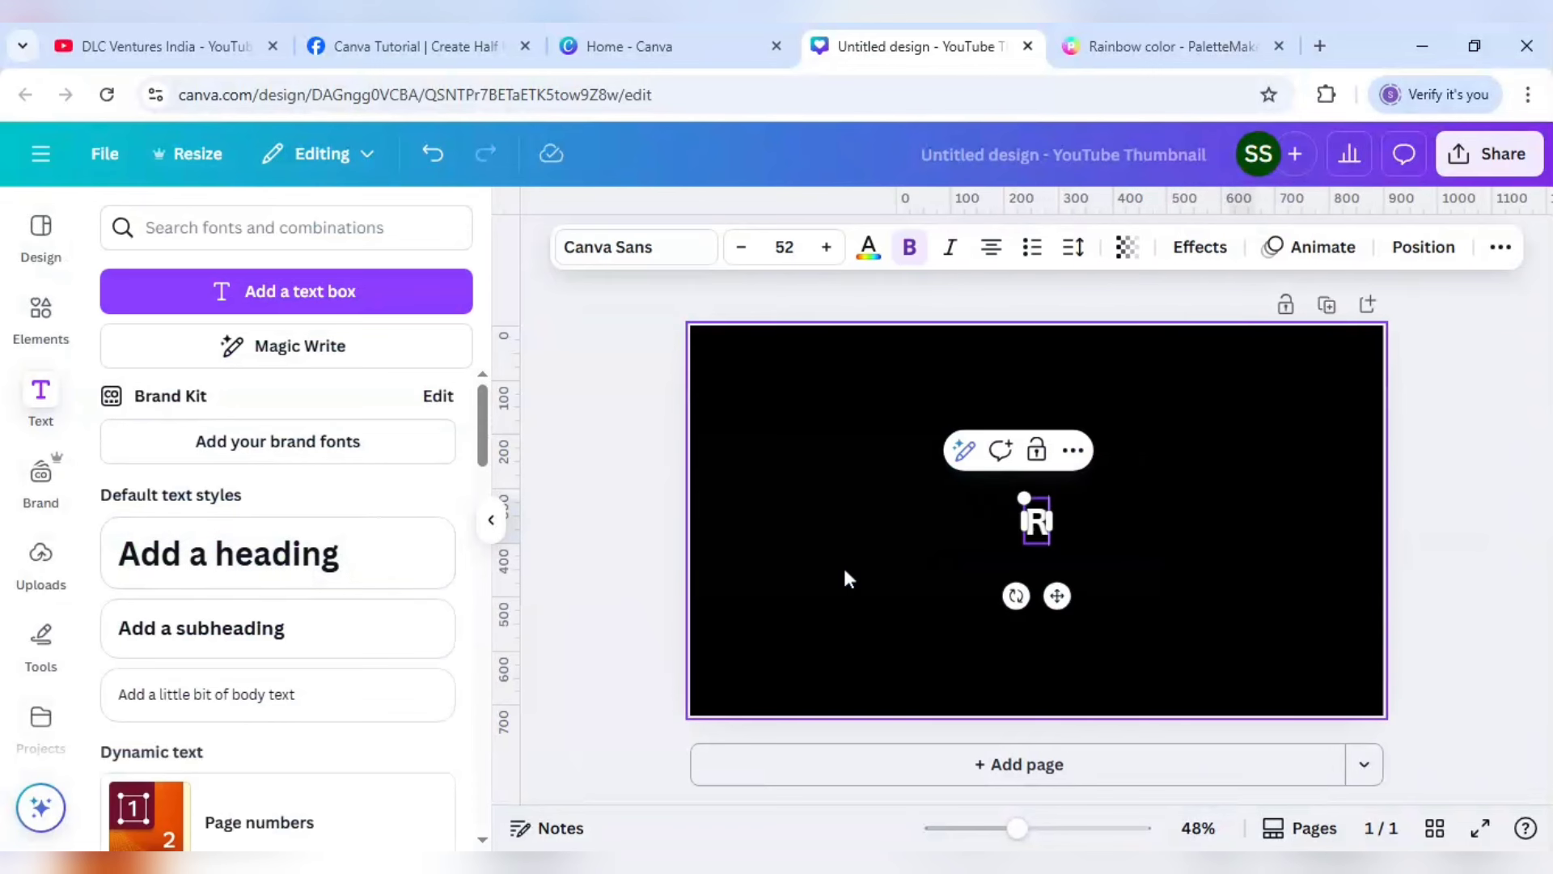
left_click(838, 560)
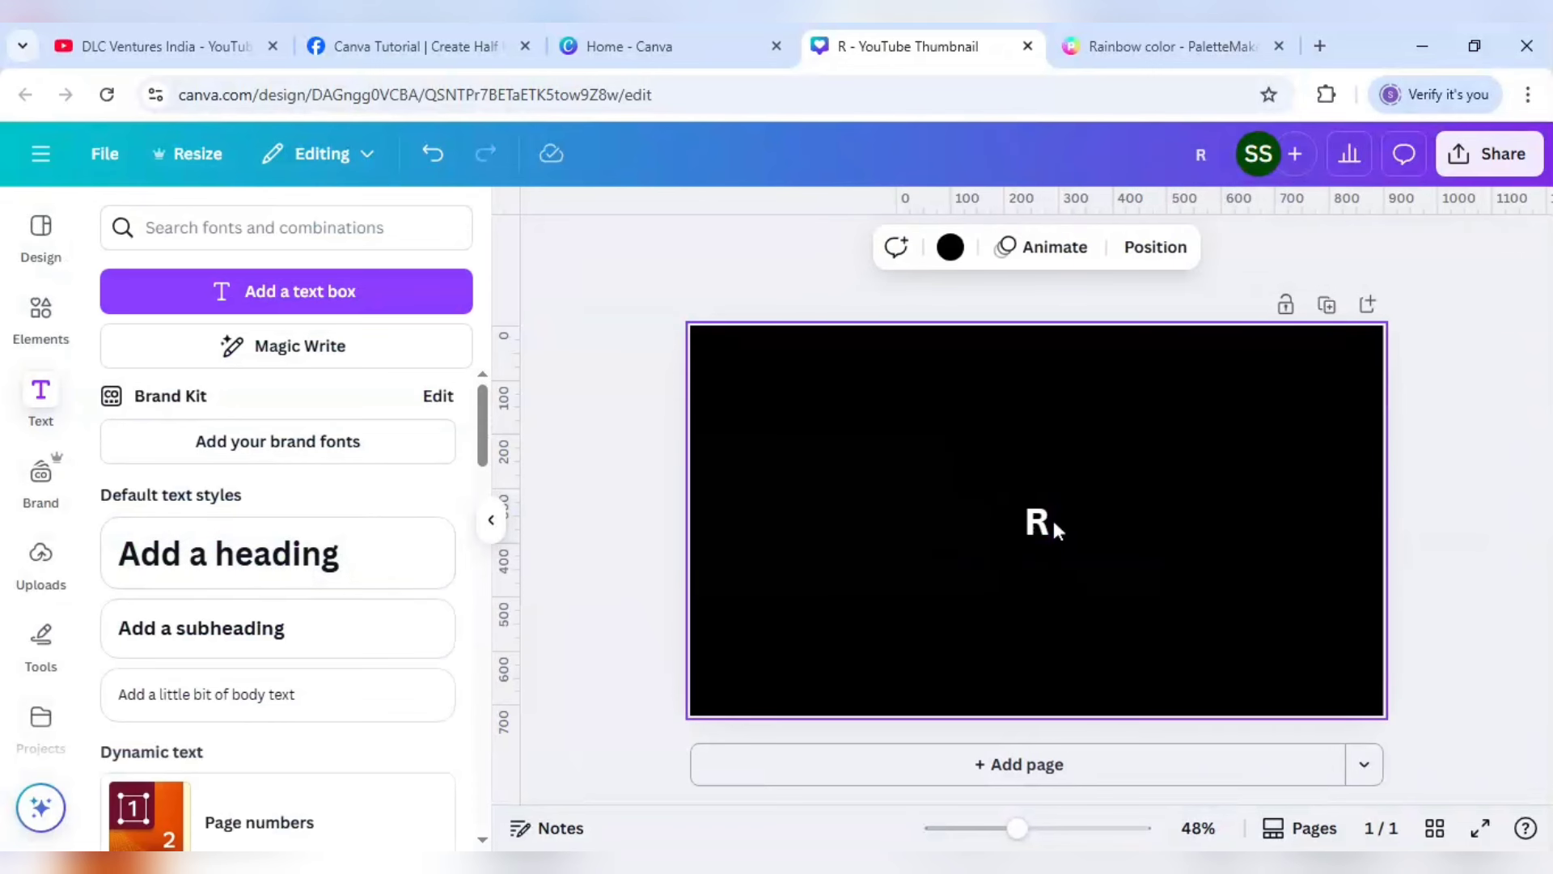
left_click(1039, 521)
left_click_drag(1037, 524, 826, 503)
- Duplicate the letter as an A beside the R, and spread five more copies of the A out in a row
left_click(823, 427)
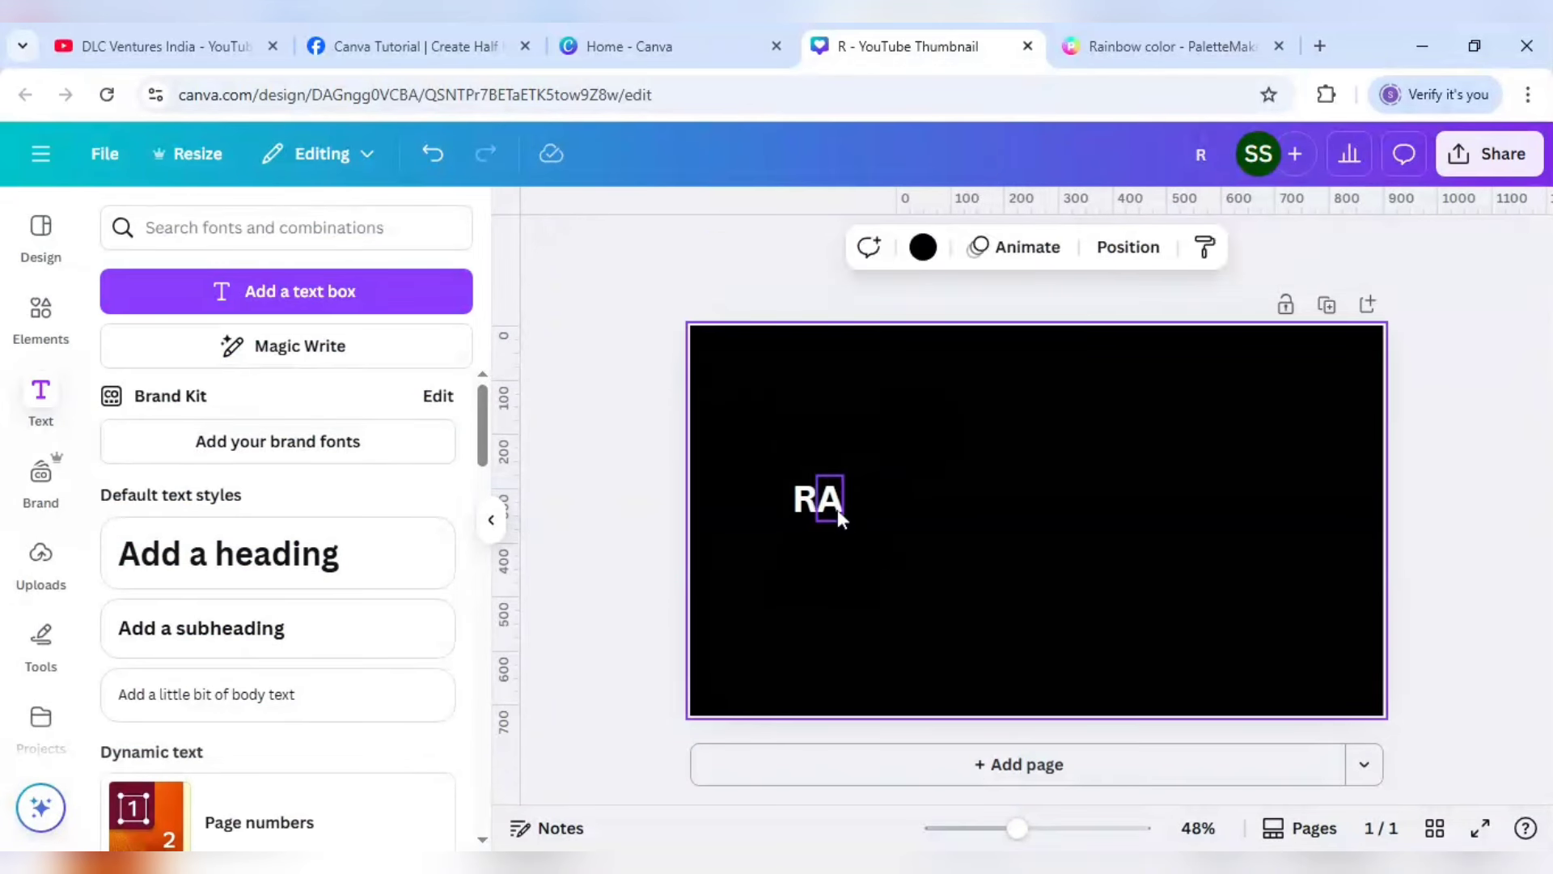
left_click(847, 426)
left_click(863, 444)
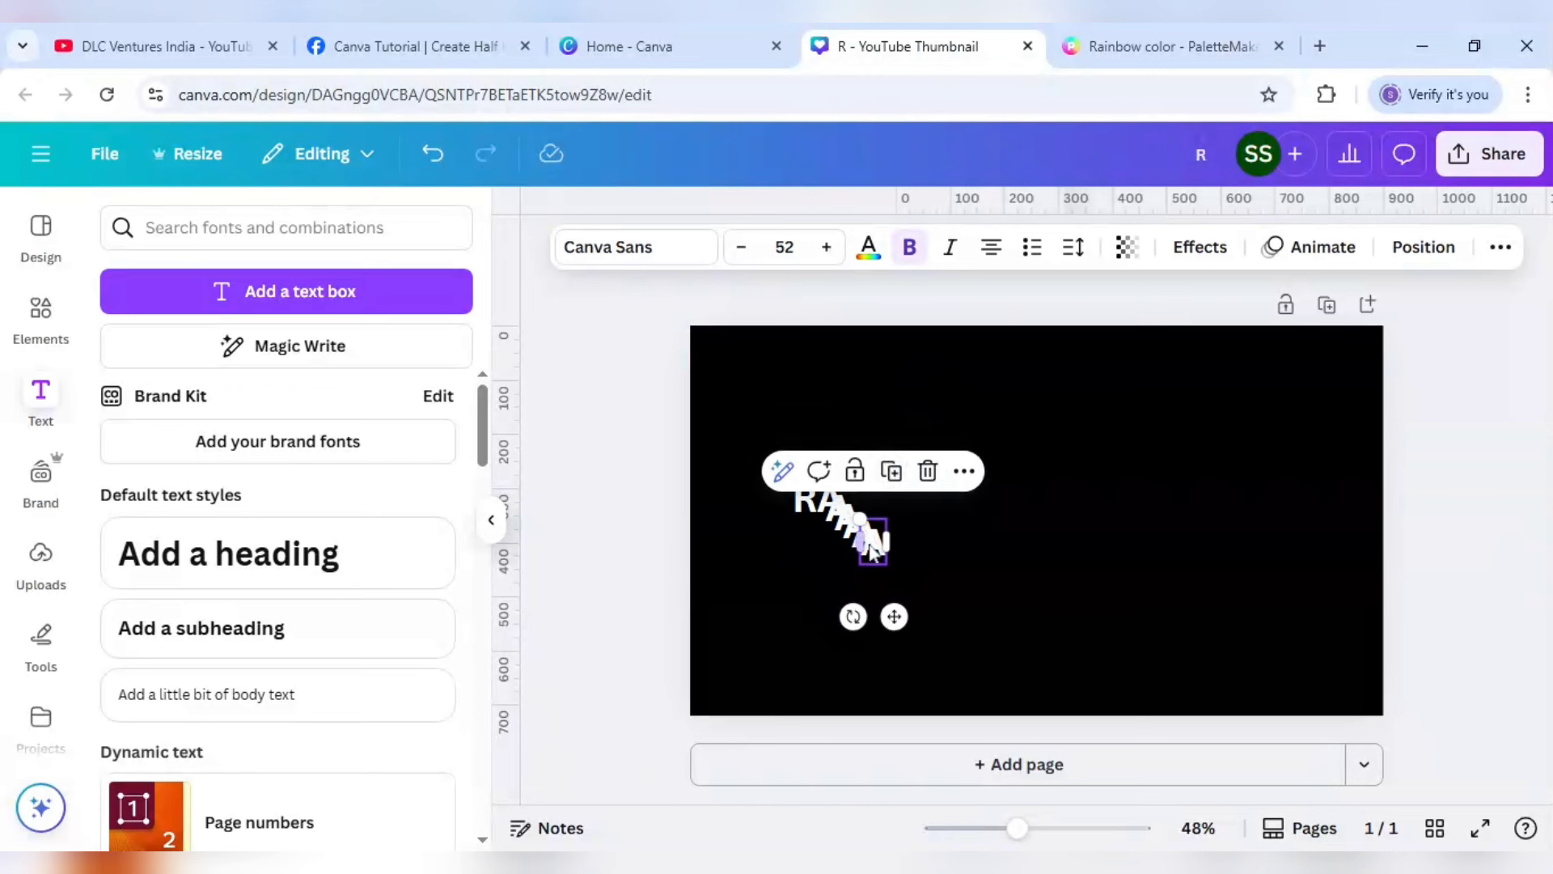
left_click_drag(862, 531, 978, 508)
left_click_drag(843, 524, 931, 504)
left_click_drag(842, 510, 878, 496)
- Replace the five spare A copies with the letters I, N, B, O and W to spell RAINBOW
double_click(877, 496)
type("I")
left_click(909, 521)
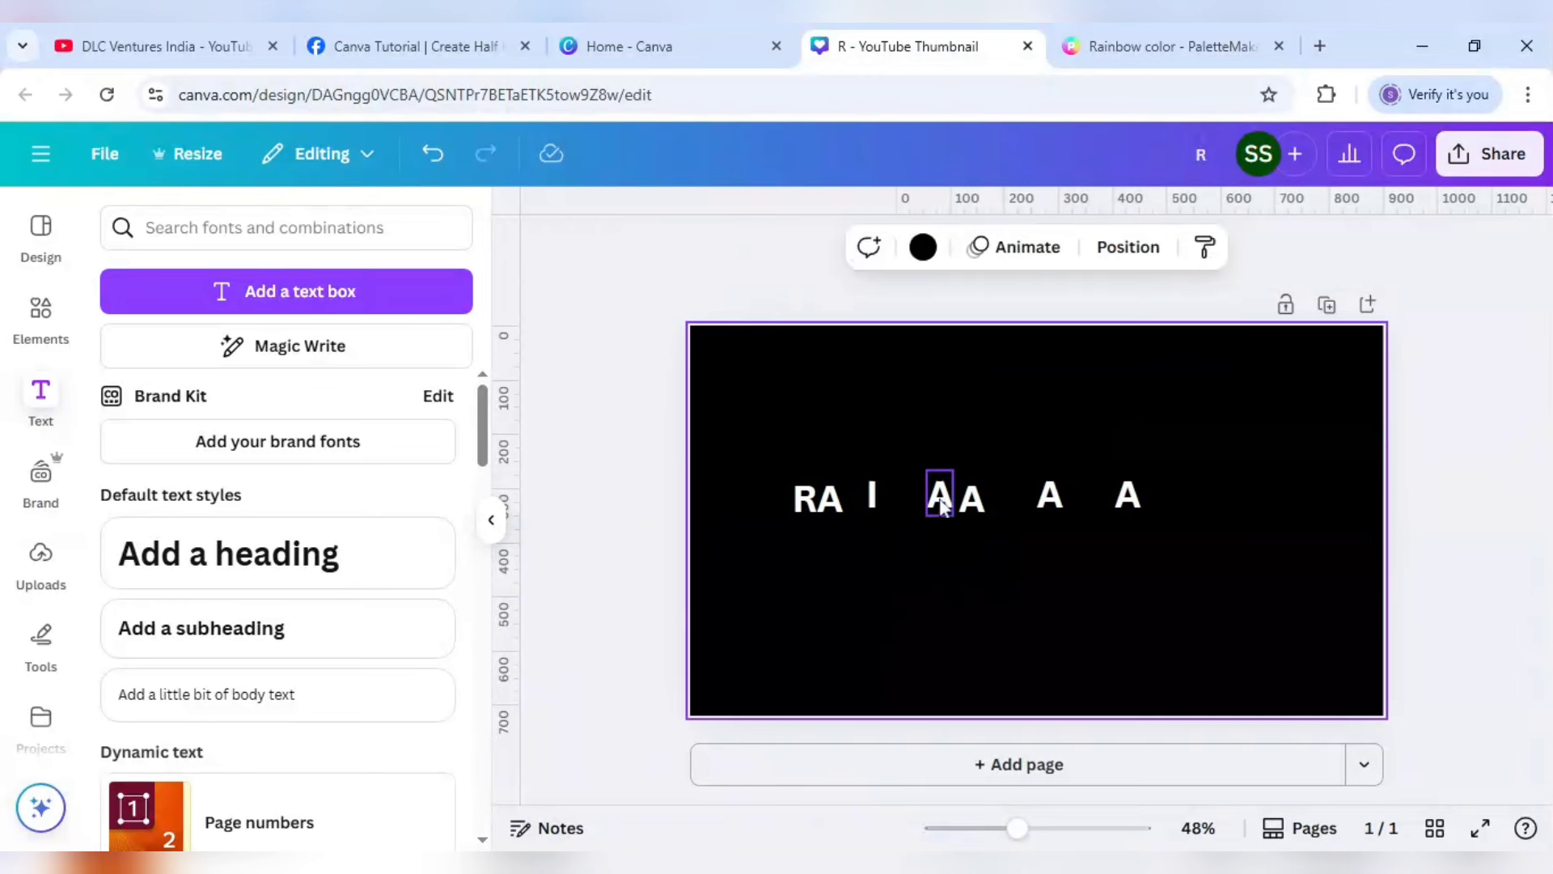
double_click(939, 495)
type("N")
double_click(973, 497)
type("B")
double_click(1050, 495)
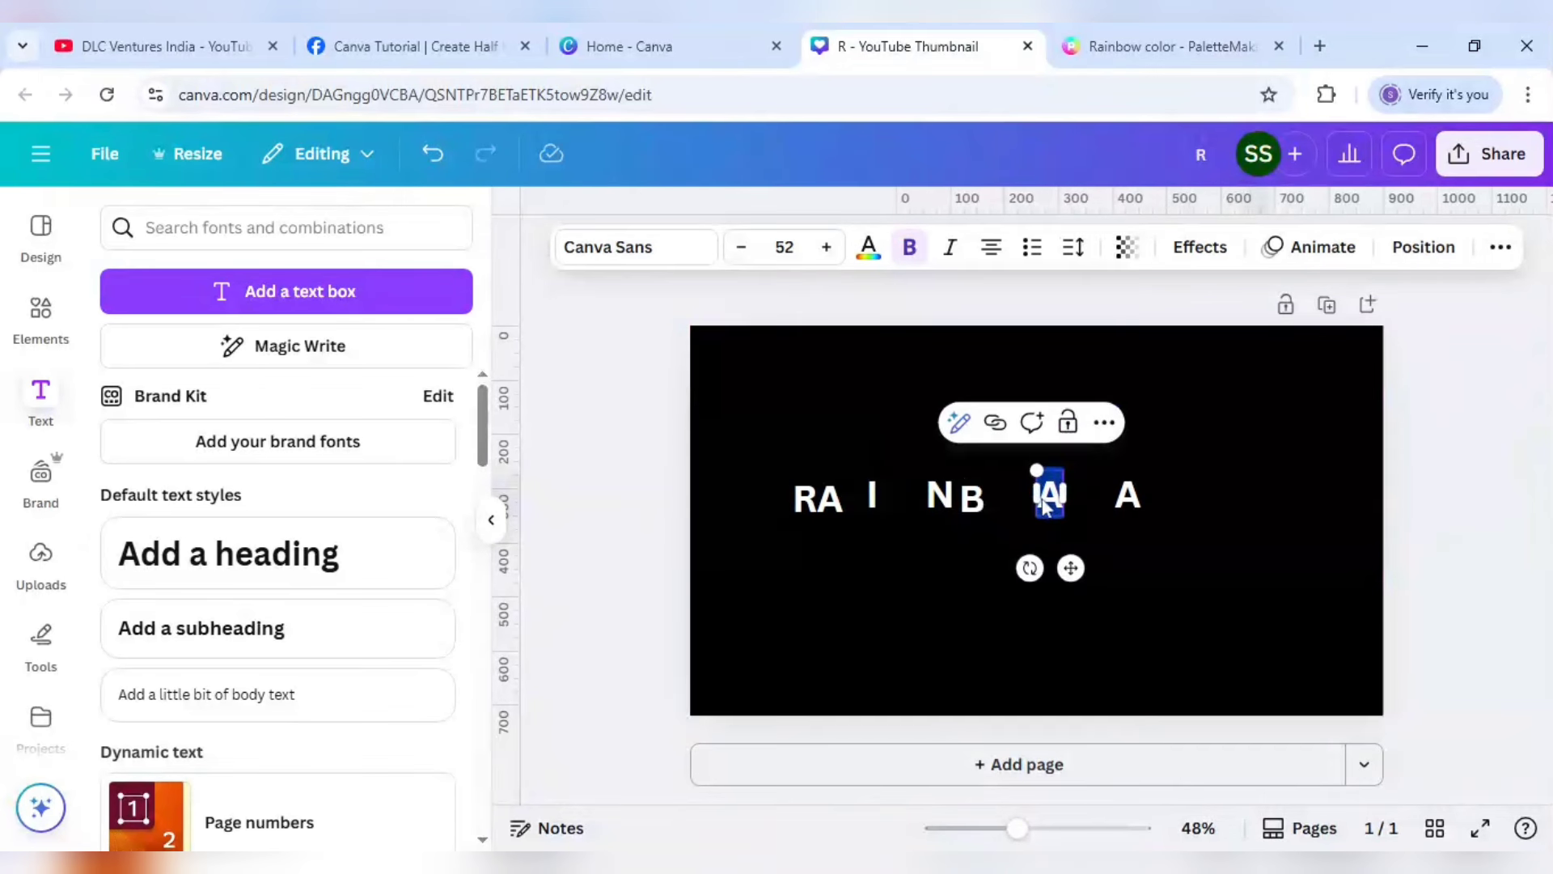
type("O")
double_click(1126, 495)
type("W")
left_click(1017, 584)
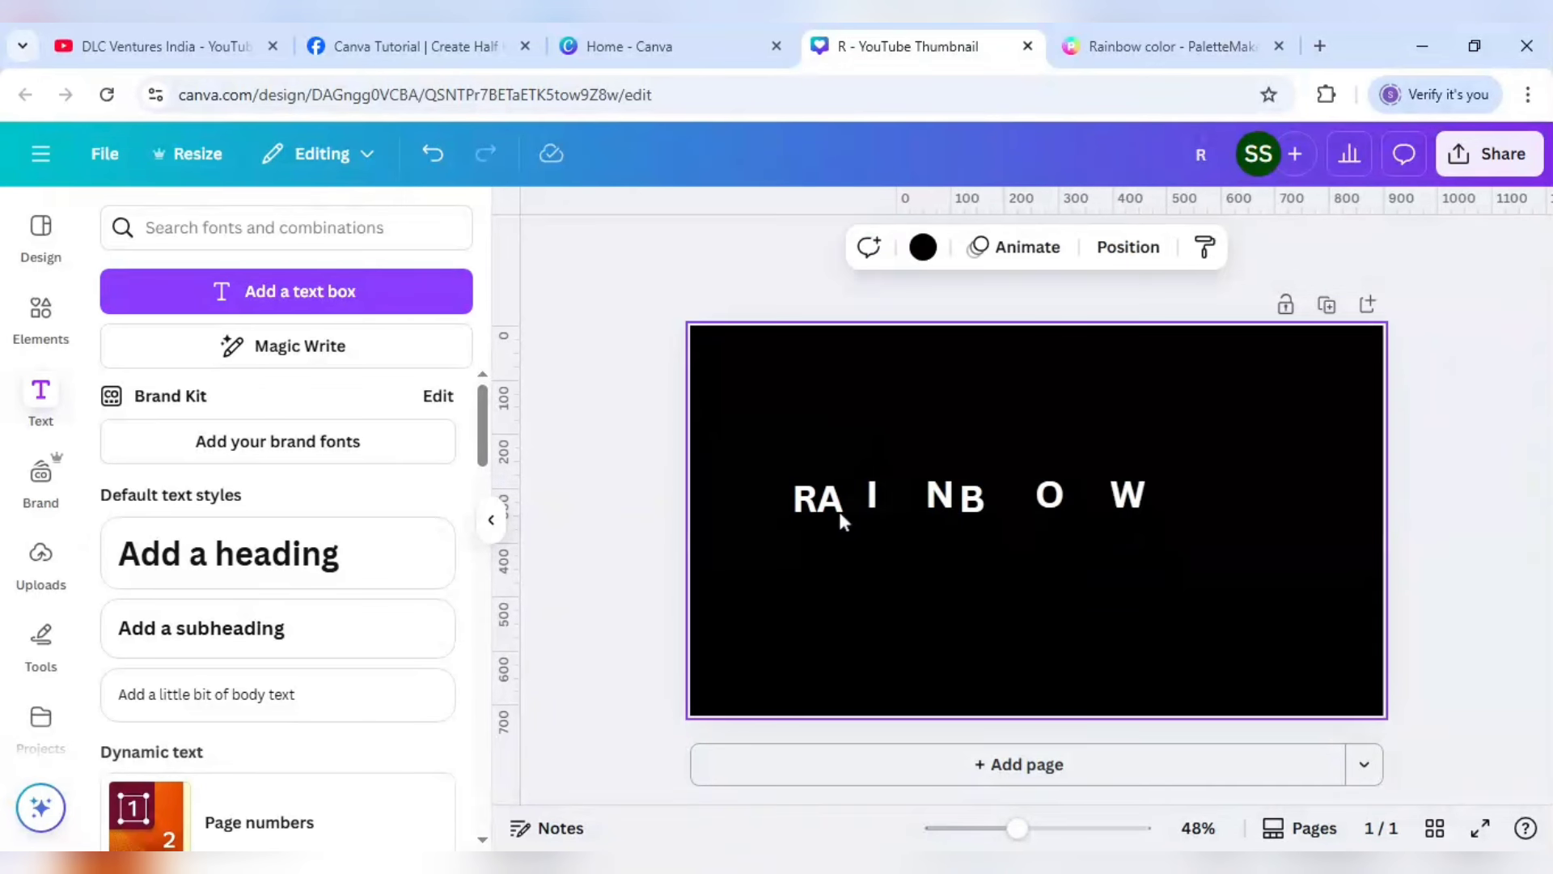
- Select all the RAINBOW letters, space them evenly vertically, and tidy up their spacing in one row
left_click(833, 508)
key("ctrl+a")
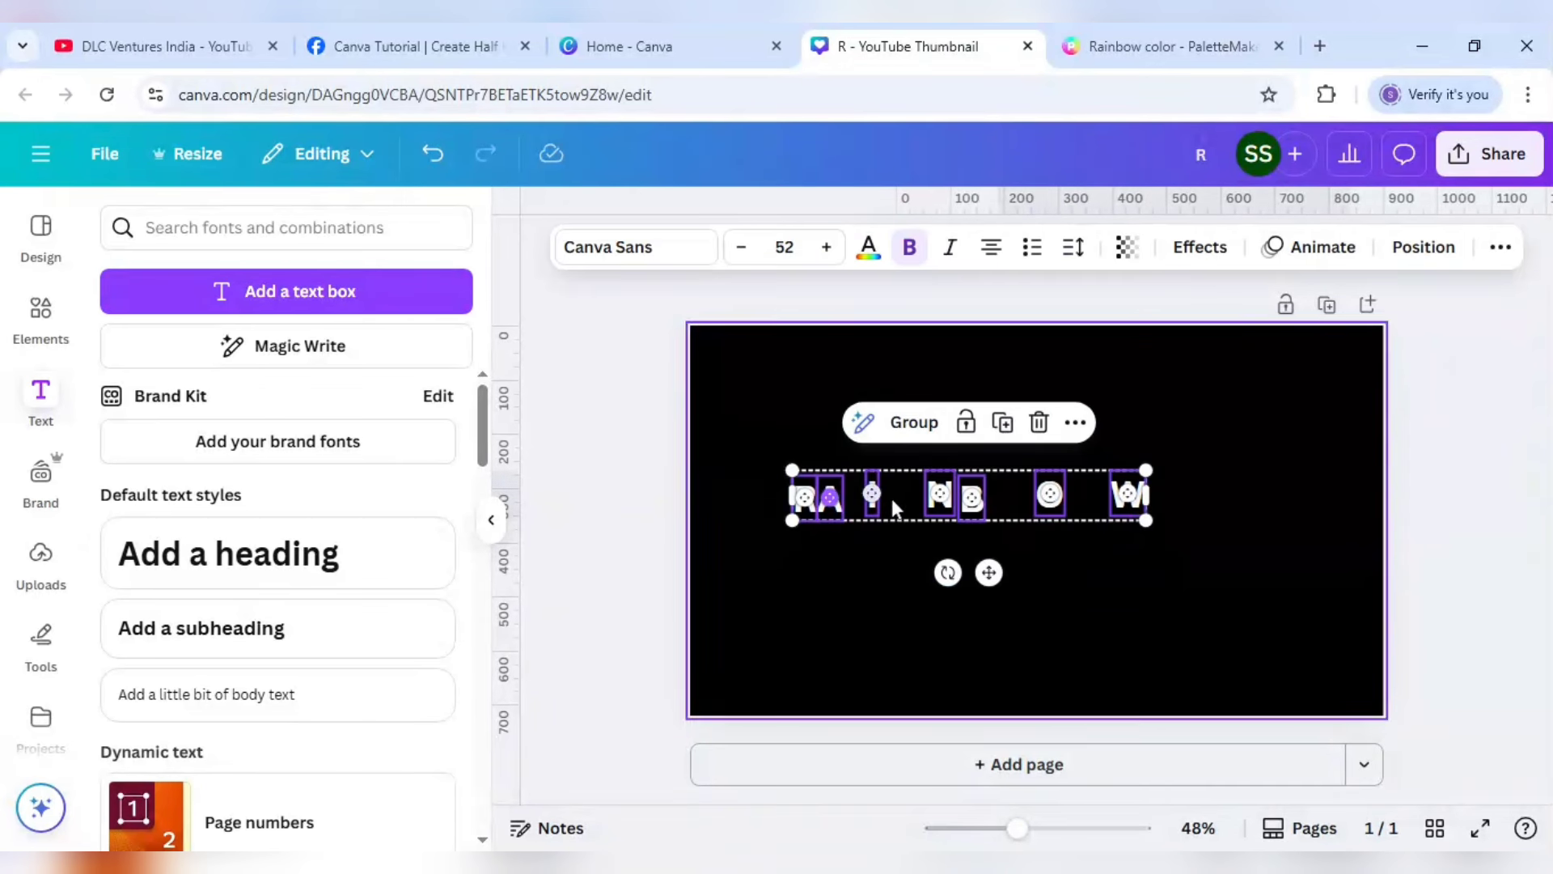
left_click(1074, 422)
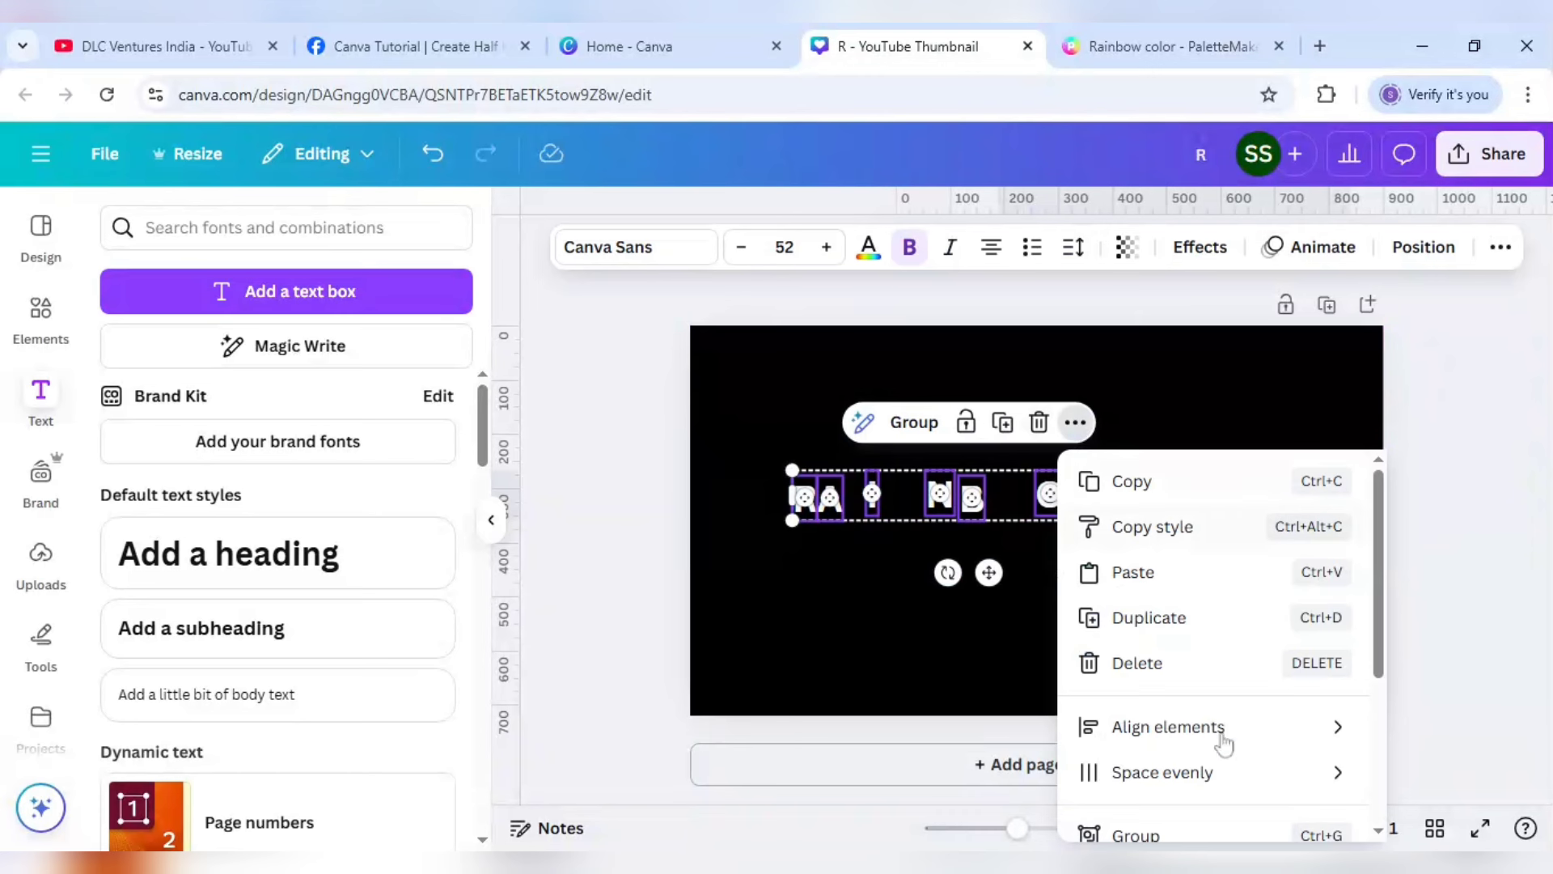
mouse_move(1197, 770)
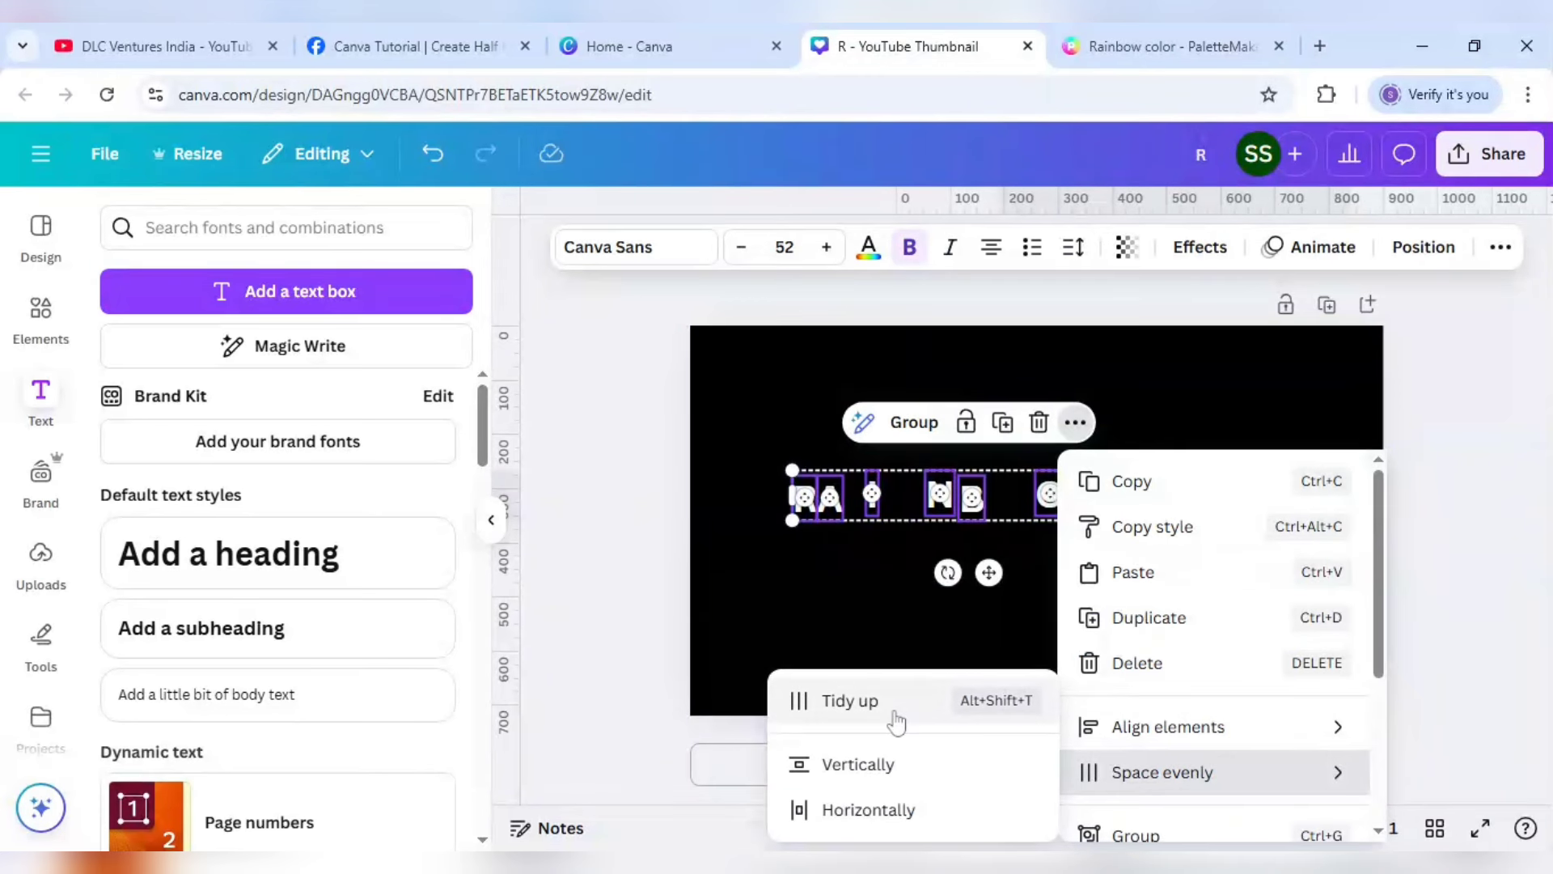
left_click(879, 764)
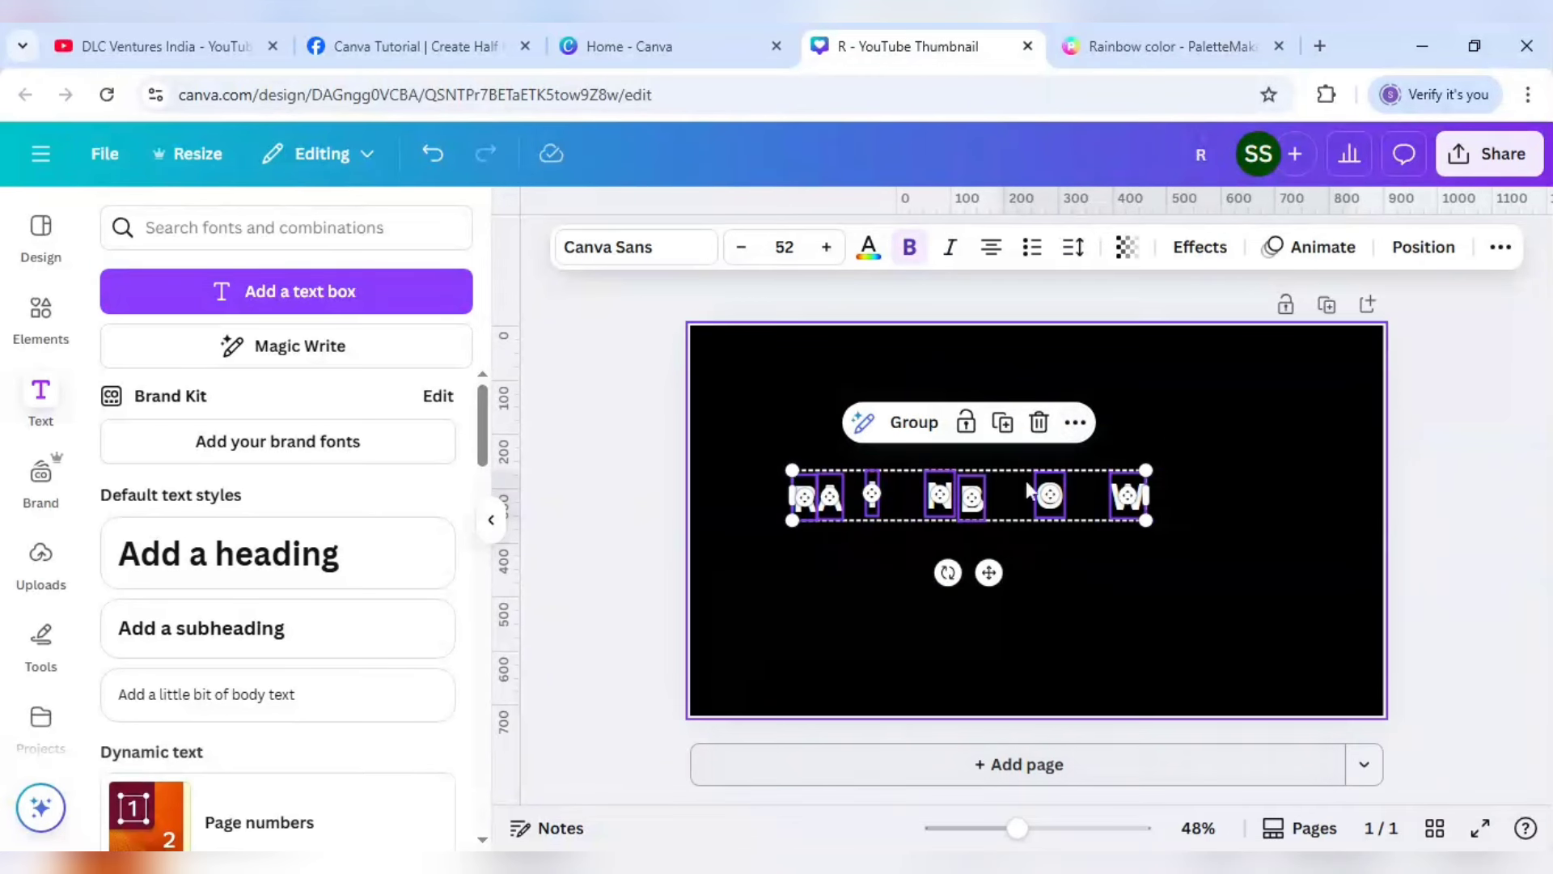
left_click(1075, 422)
mouse_move(1164, 770)
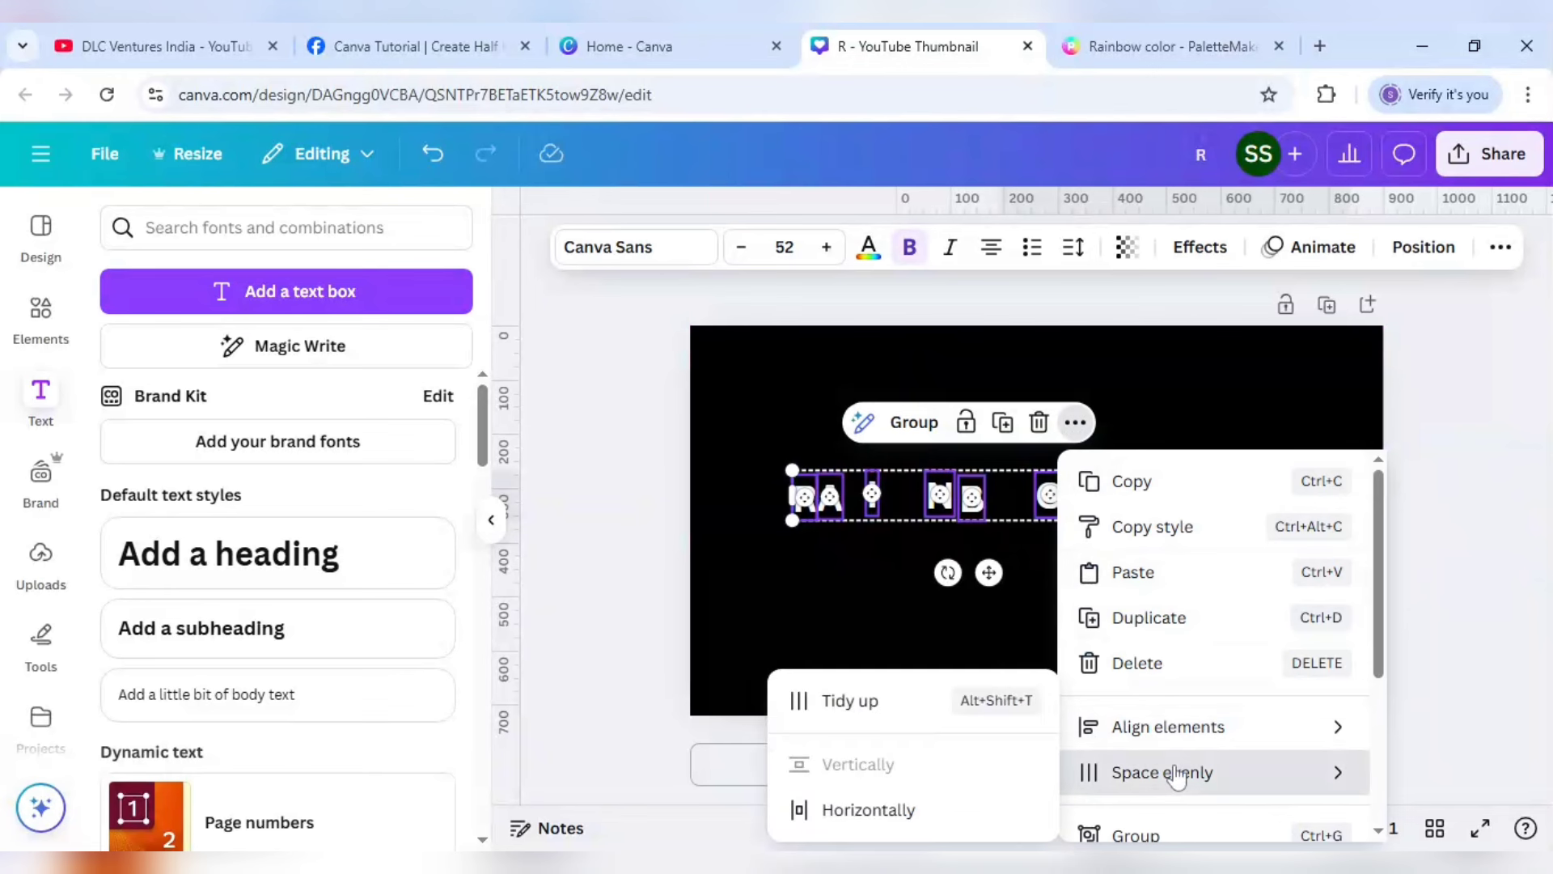
left_click(875, 707)
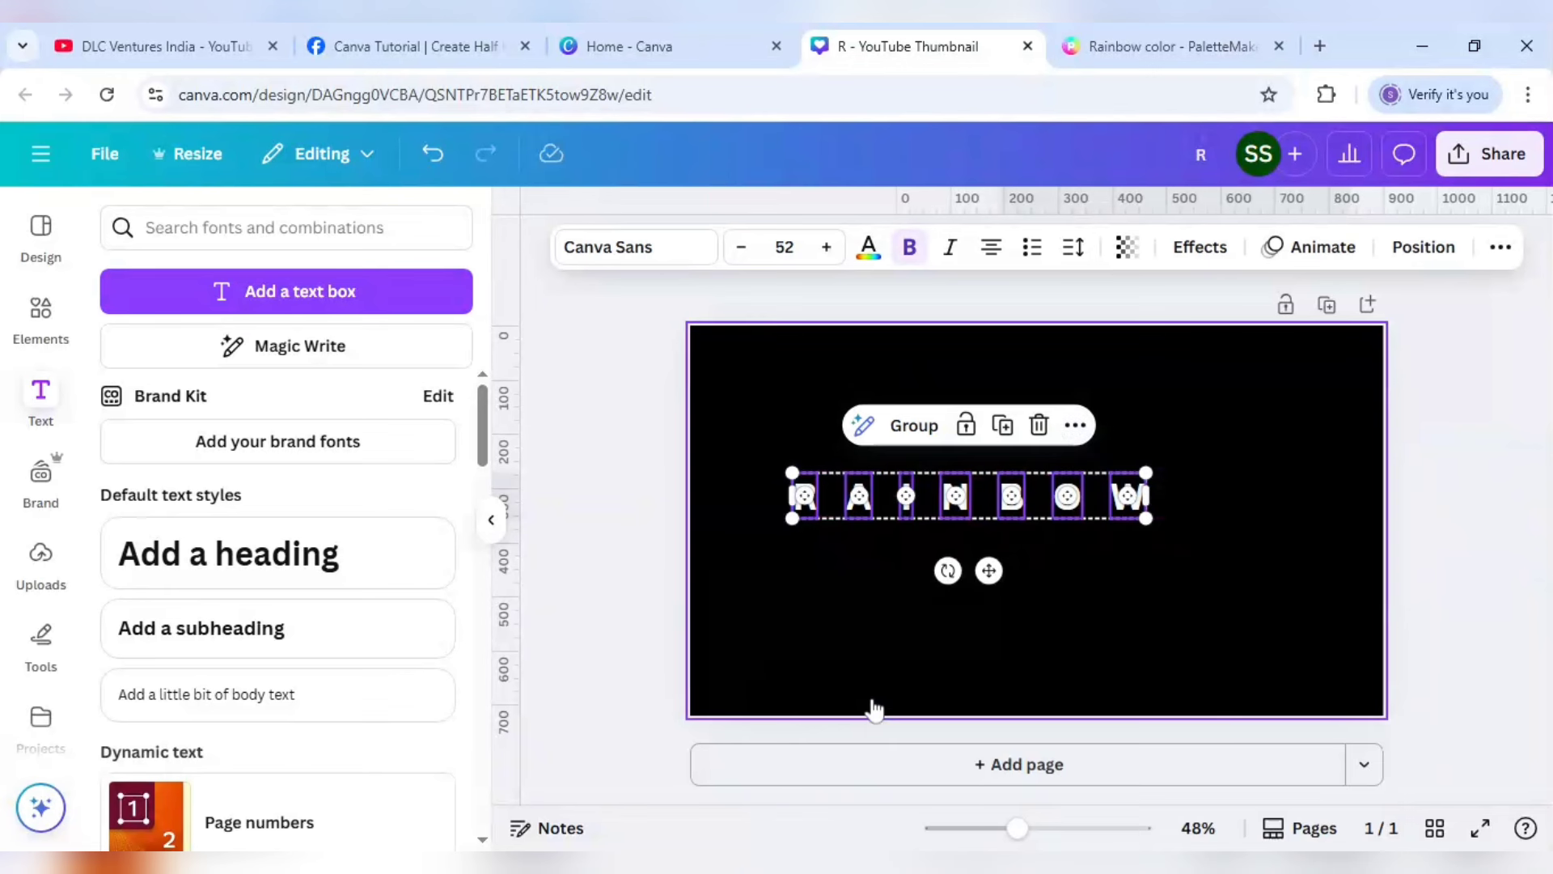
left_click(949, 621)
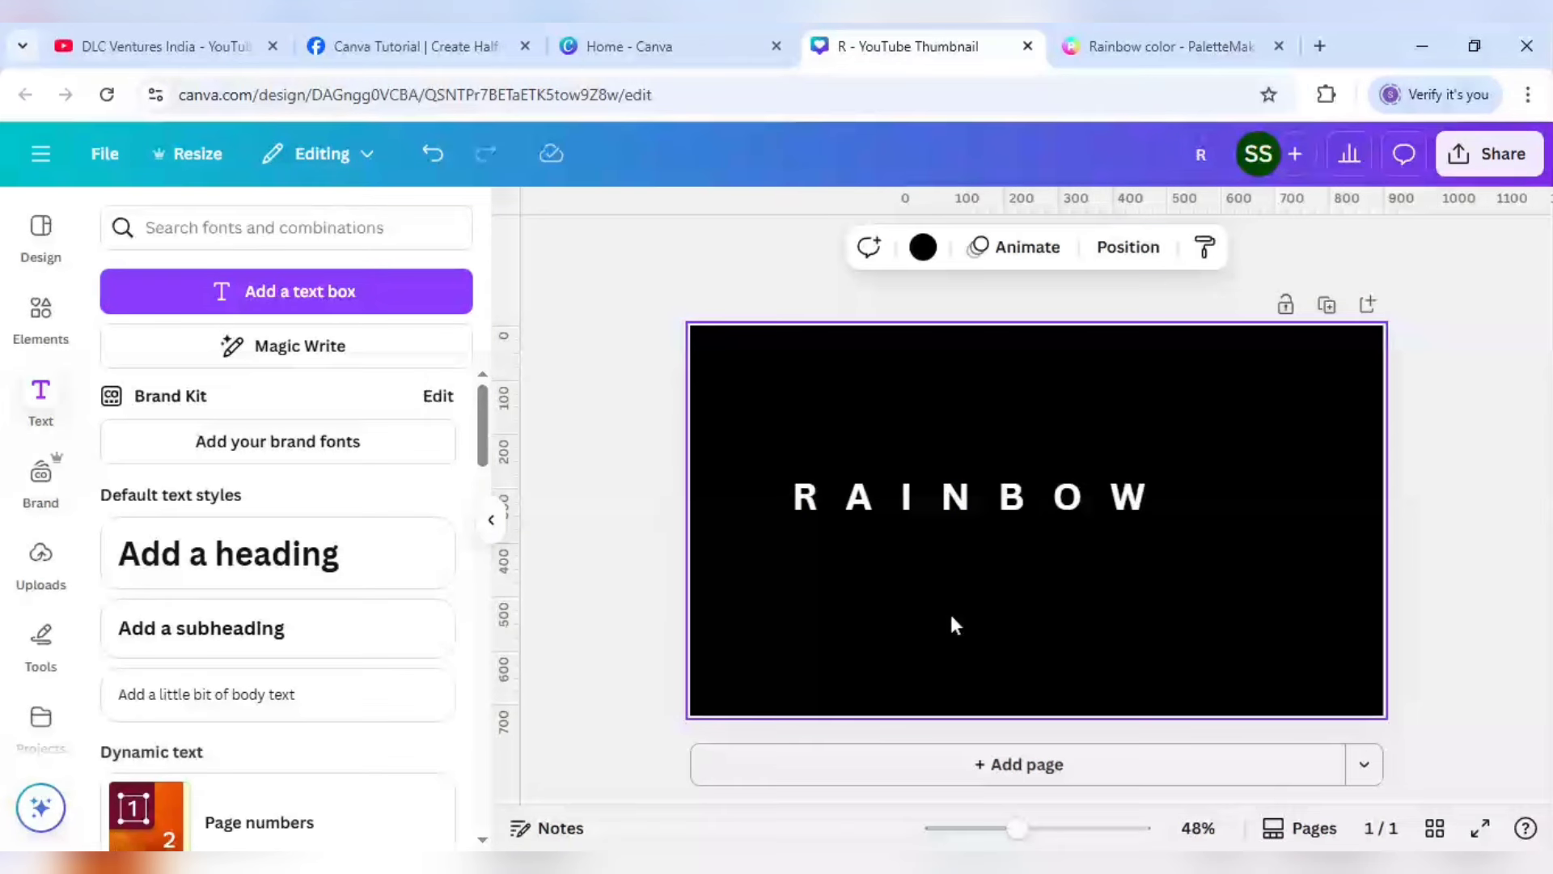
- Enlarge all the letters together to a font size of about 96.3, extending the row to the page's left edge
left_click(872, 503)
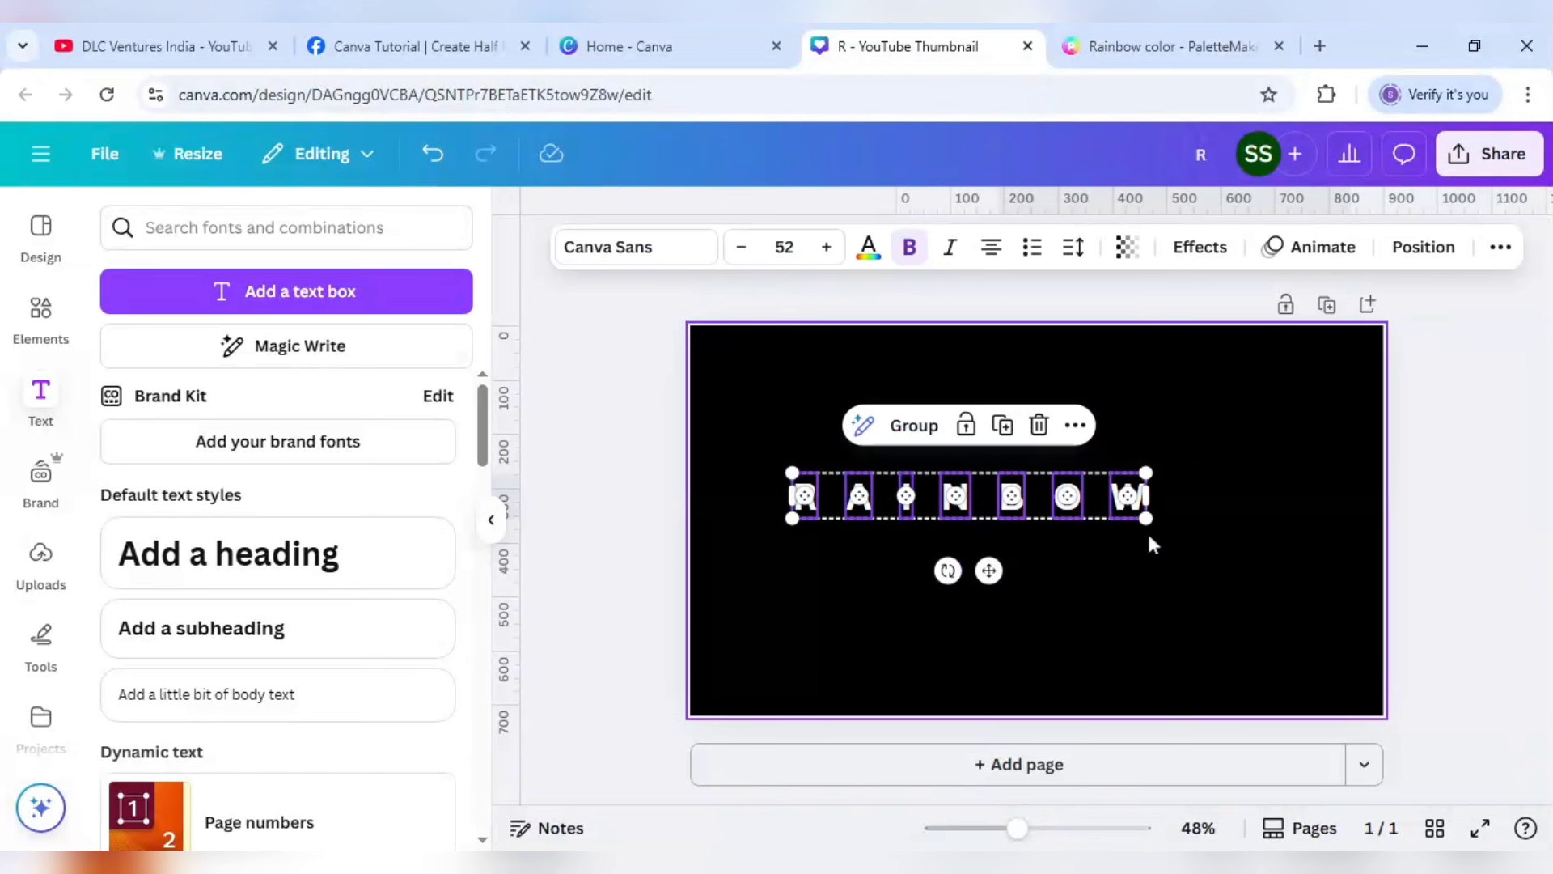
left_click_drag(1147, 524, 1327, 628)
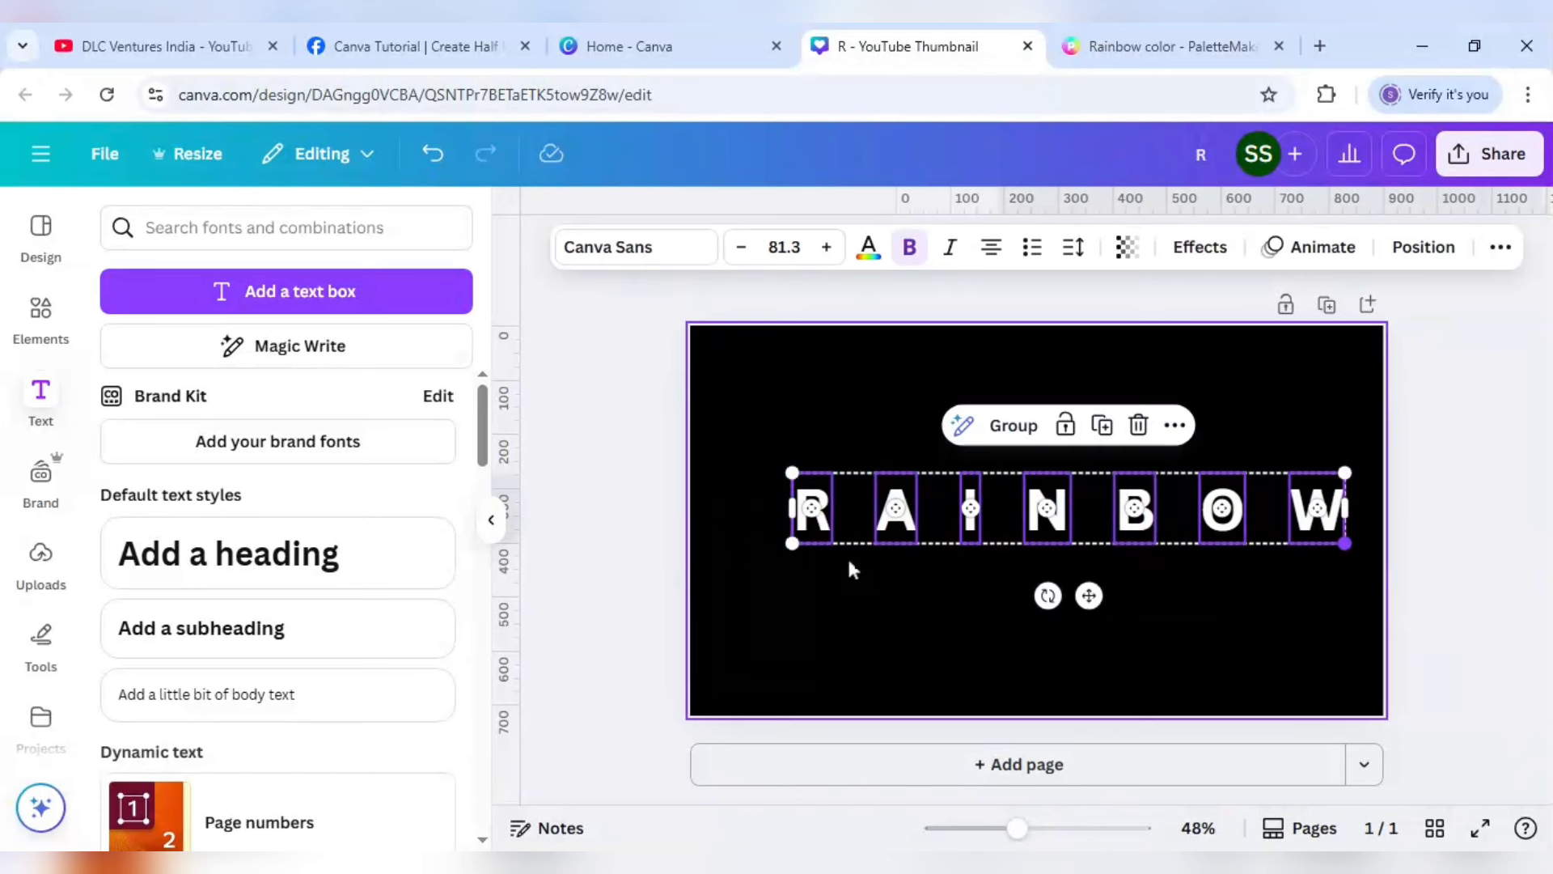
left_click_drag(790, 546, 690, 624)
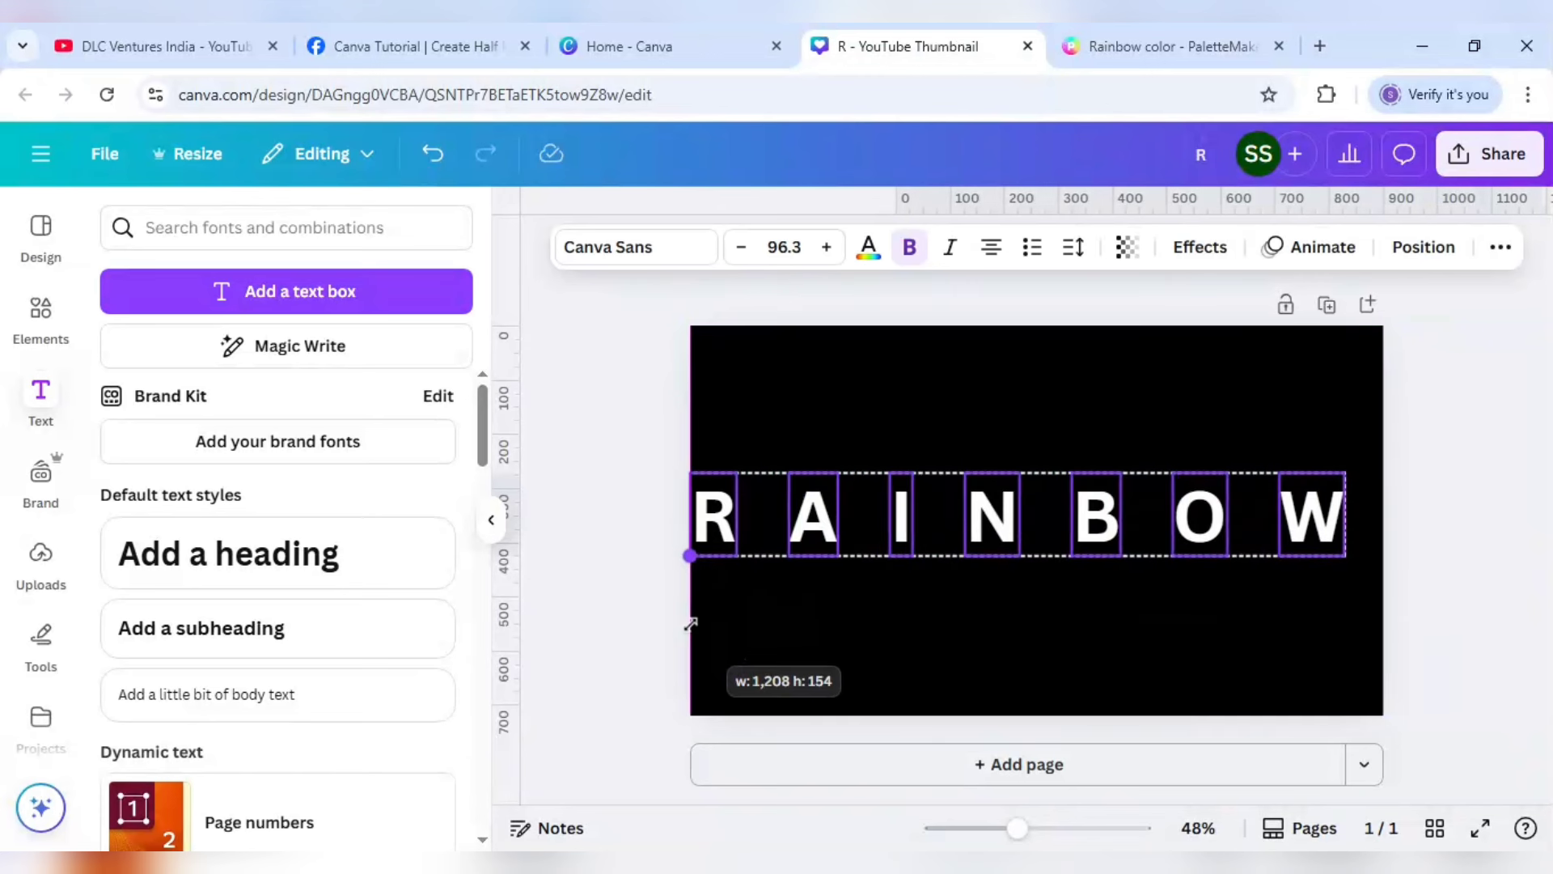
left_click(827, 610)
- Move the letters A, I, N, B, O and W individually toward the R to close the gaps between them
left_click_drag(798, 527, 763, 530)
left_click(900, 526)
left_click_drag(900, 526, 825, 529)
left_click(995, 531)
left_click_drag(995, 530, 874, 527)
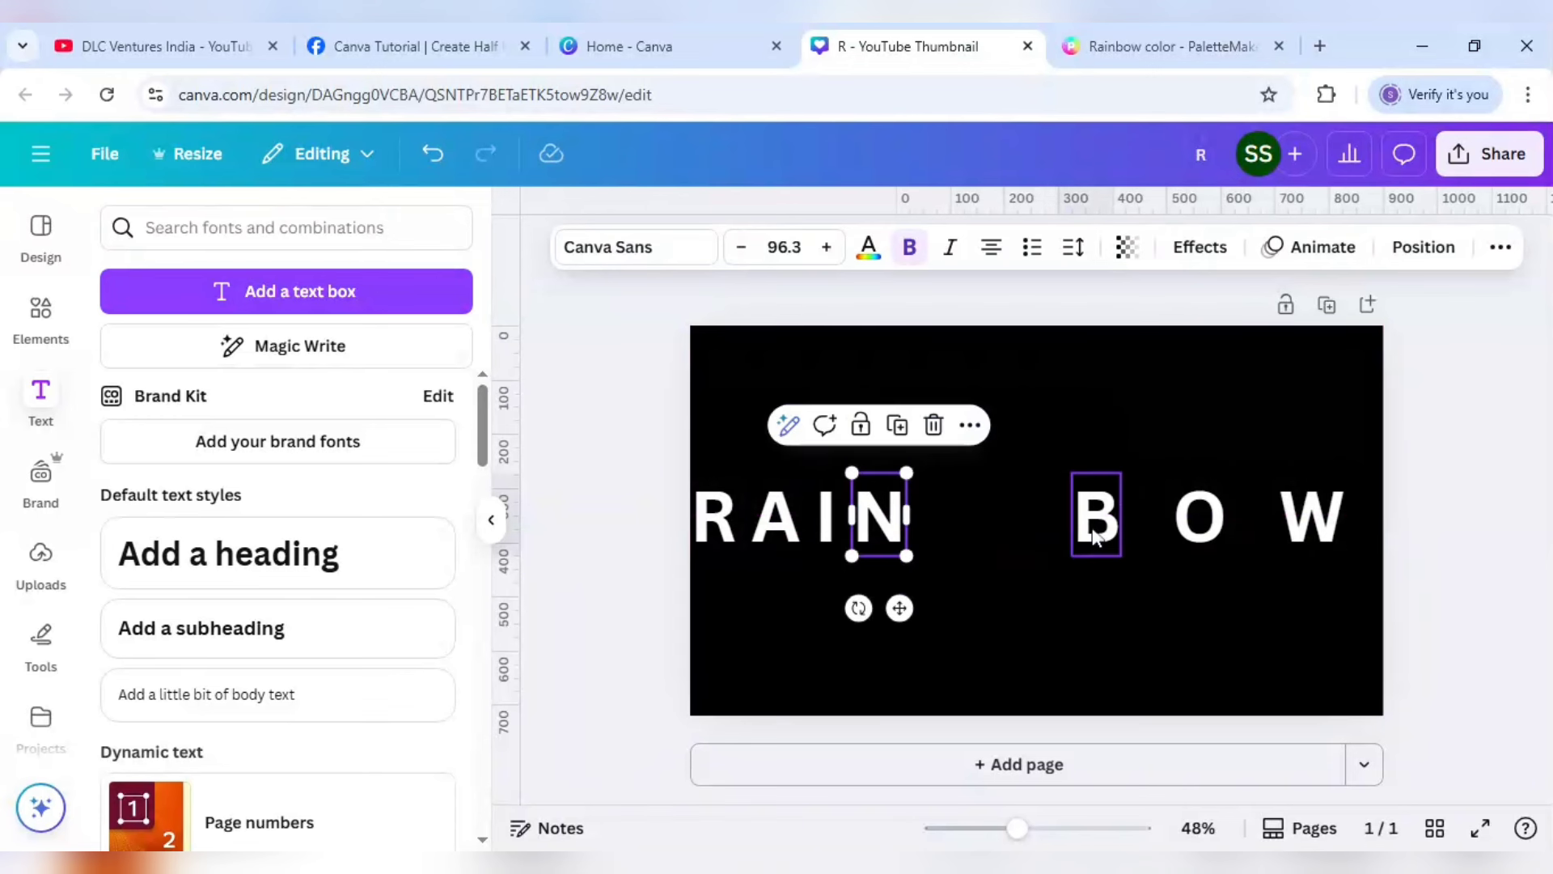
left_click_drag(1093, 535, 945, 530)
left_click(1202, 537)
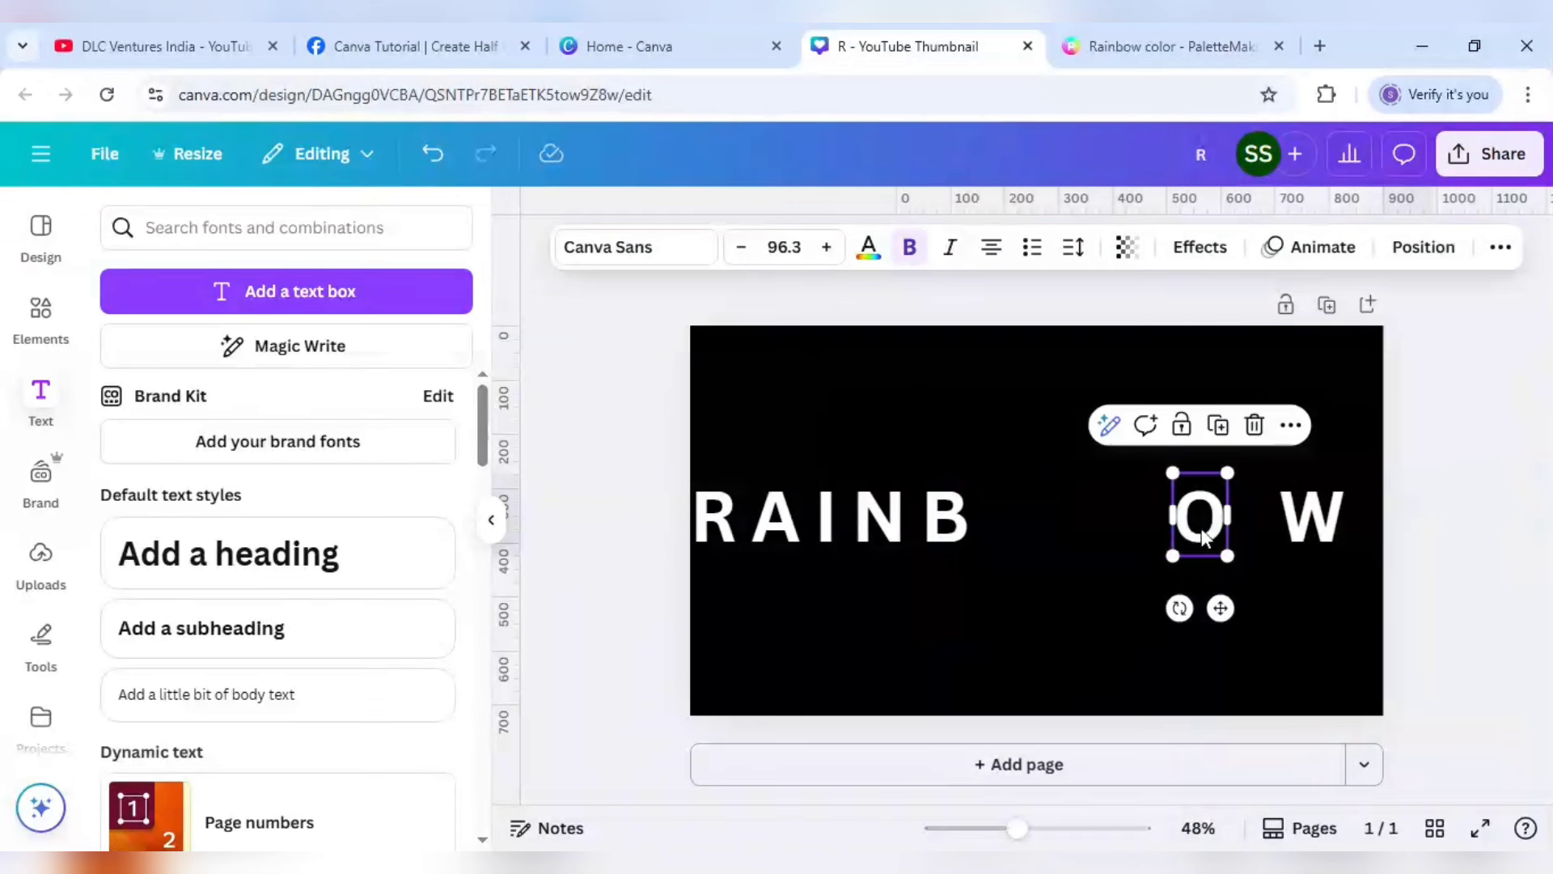
left_click_drag(1202, 537, 1014, 524)
left_click_drag(1320, 527, 1303, 623)
- Select all the letters, enlarge them to a font size of about 147, and centre the word RAINBOW on the page
key("ctrl+a")
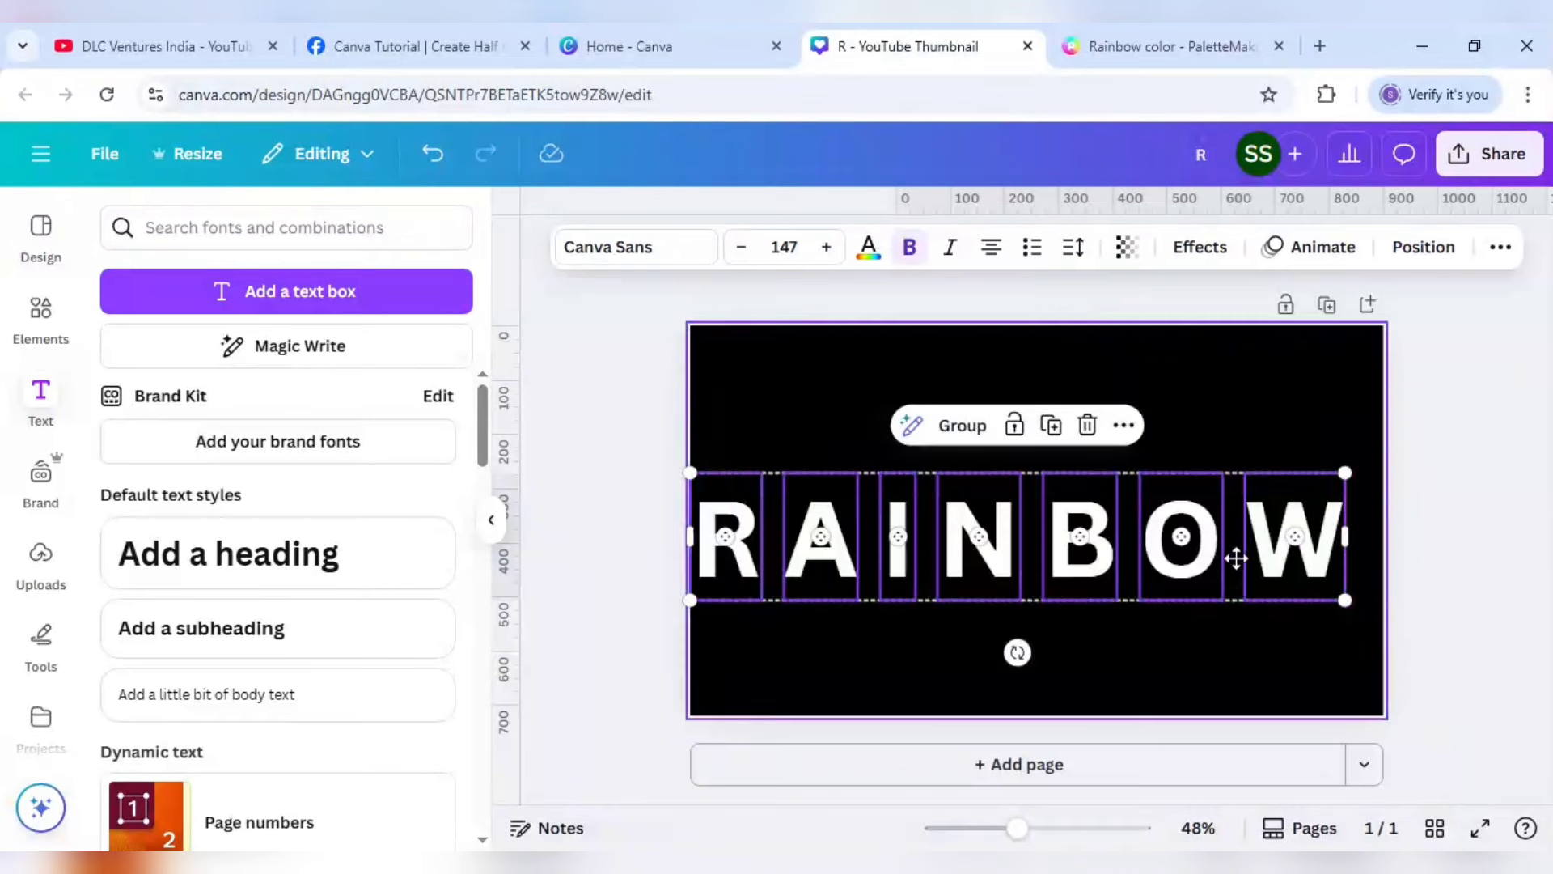
left_click_drag(1235, 558, 1253, 544)
left_click(1251, 627)
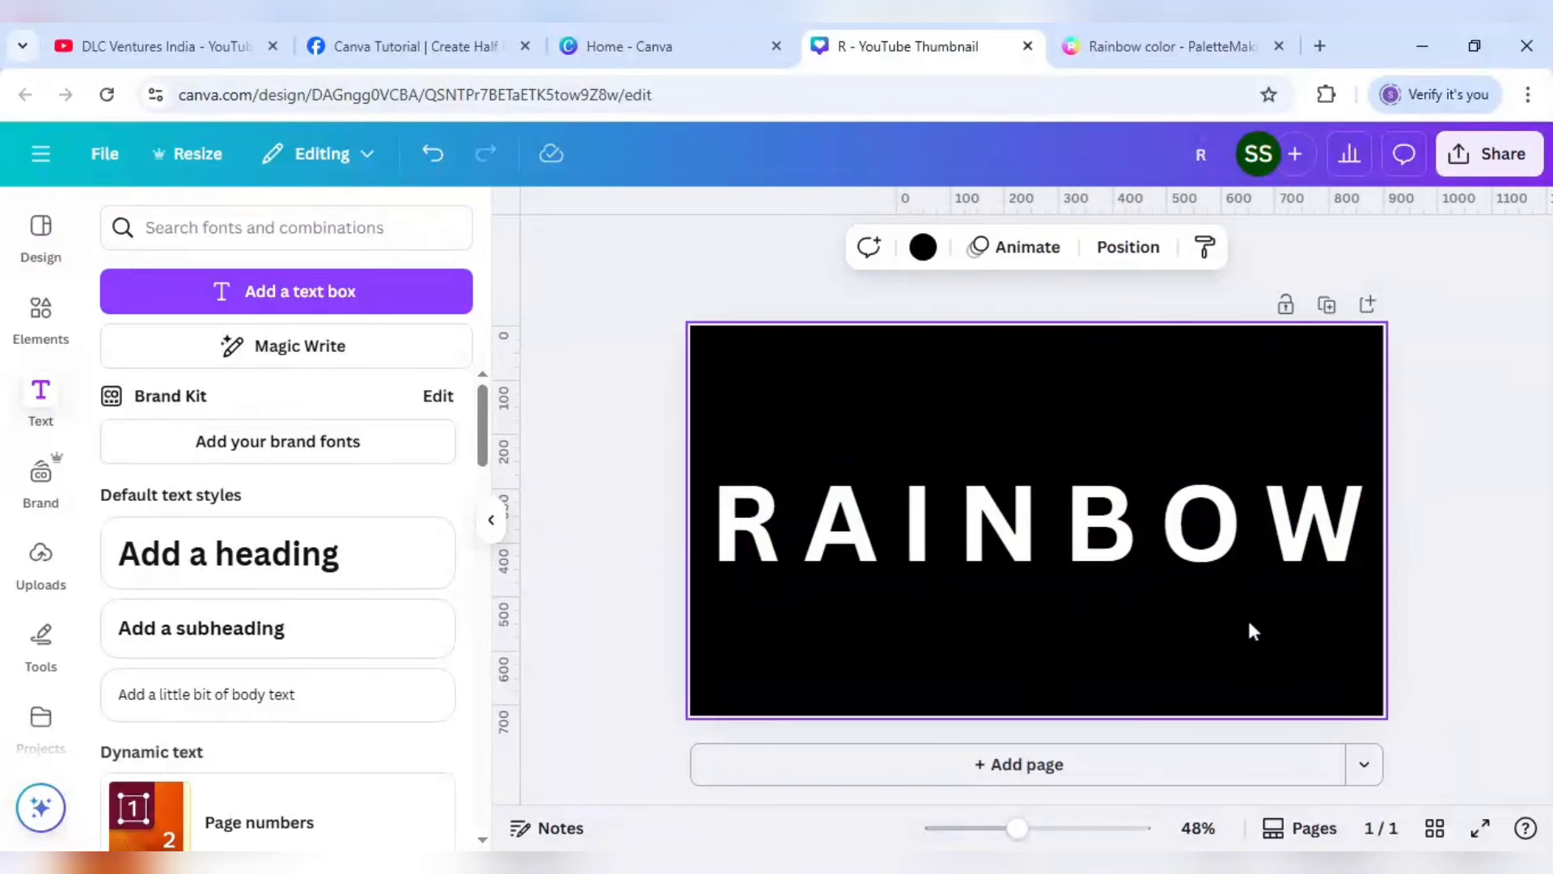
- Change the font of the RAINBOW letters to Archivo Black across the whole design
left_click(972, 544)
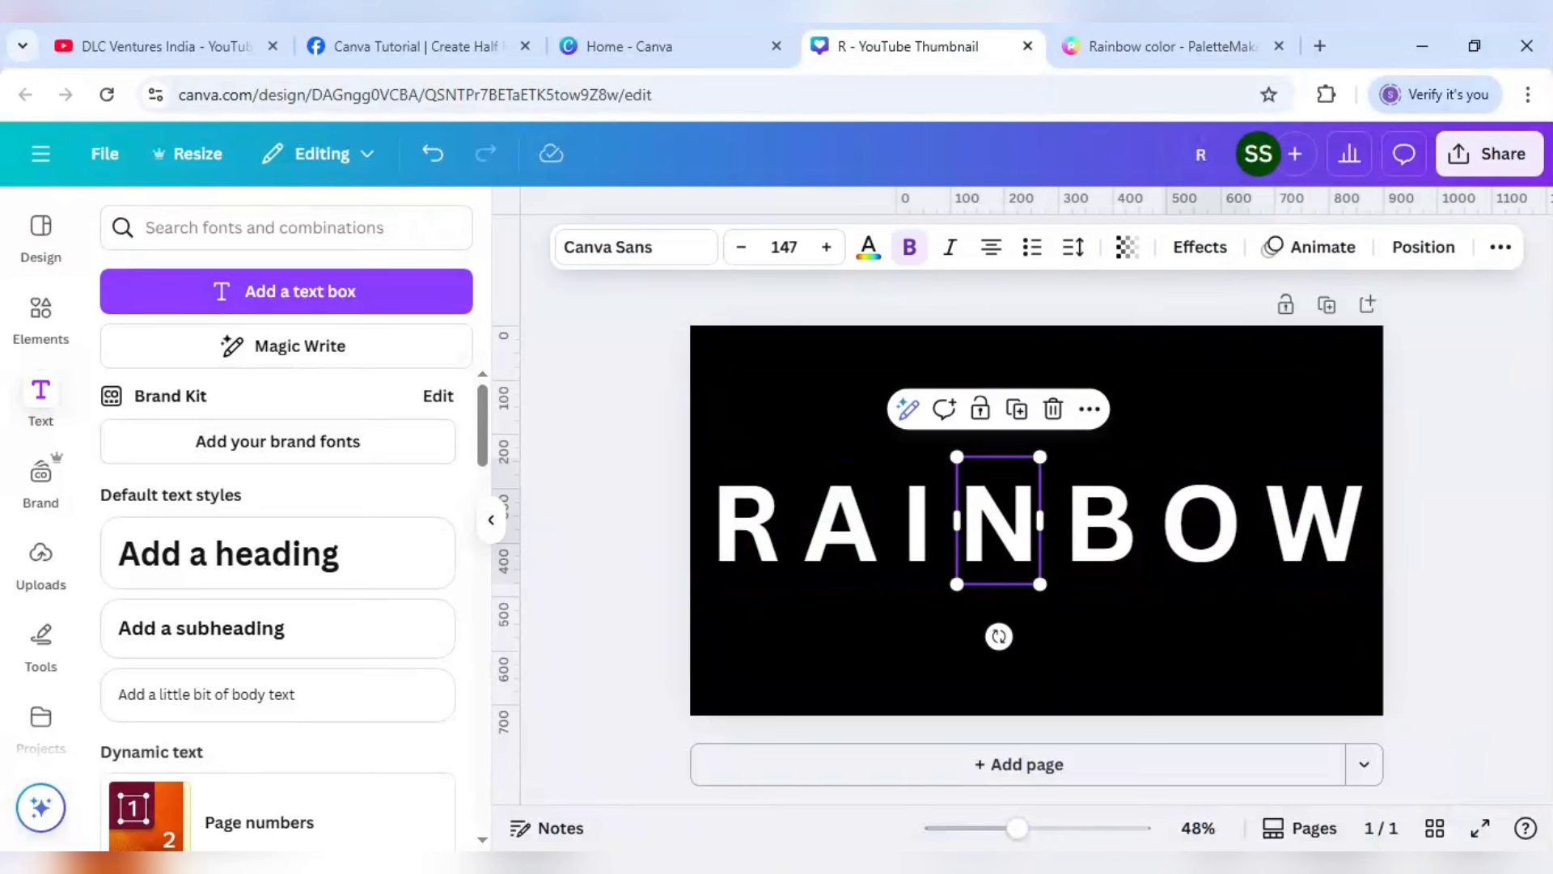
left_click(662, 261)
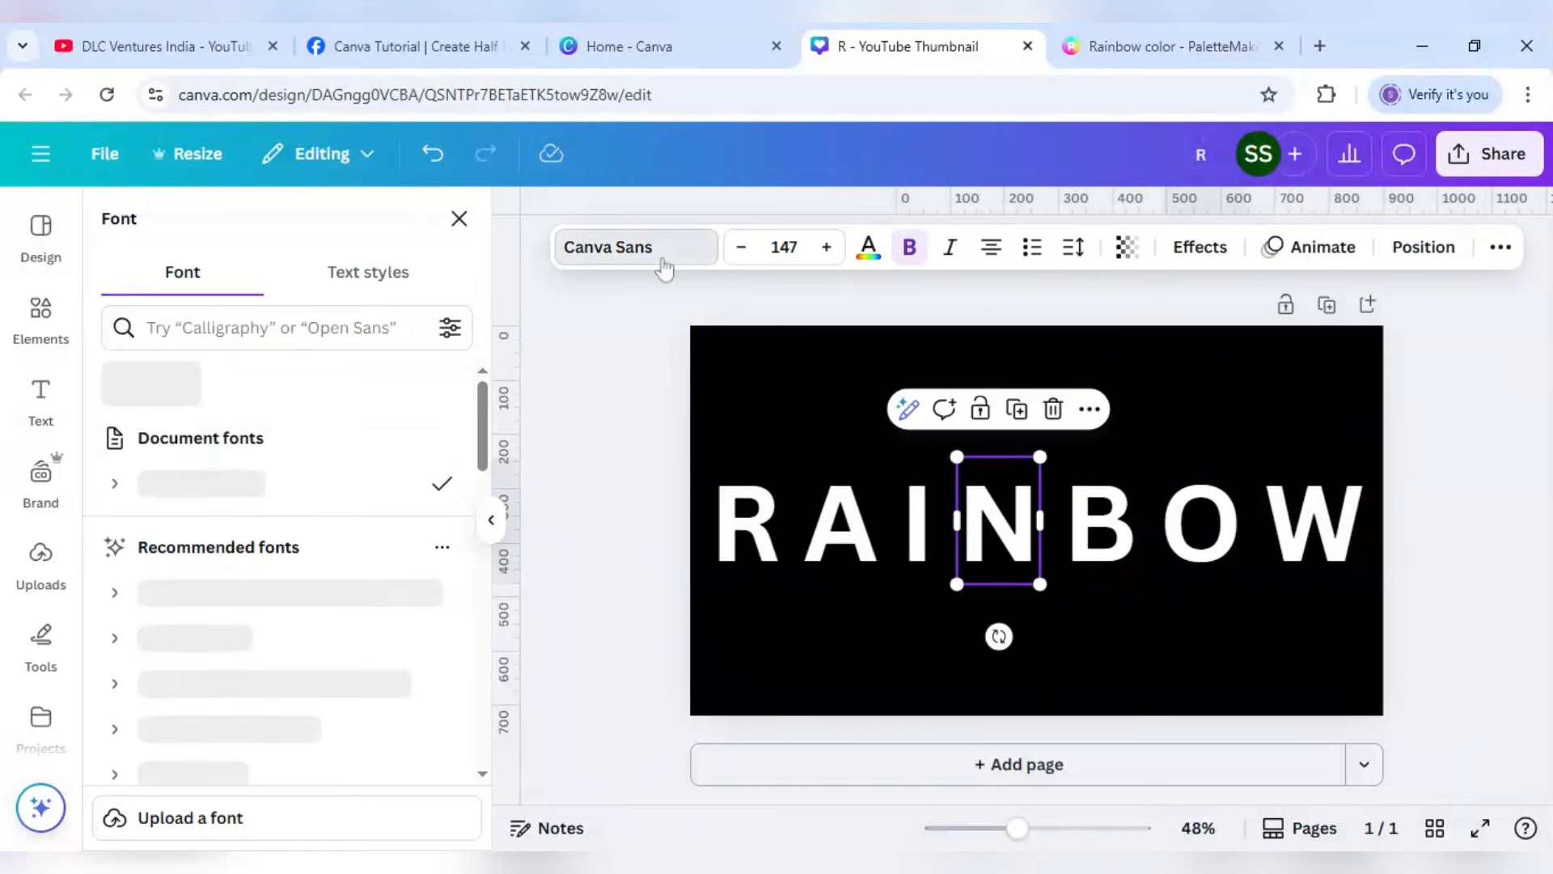
scroll(361, 596, "down", 2)
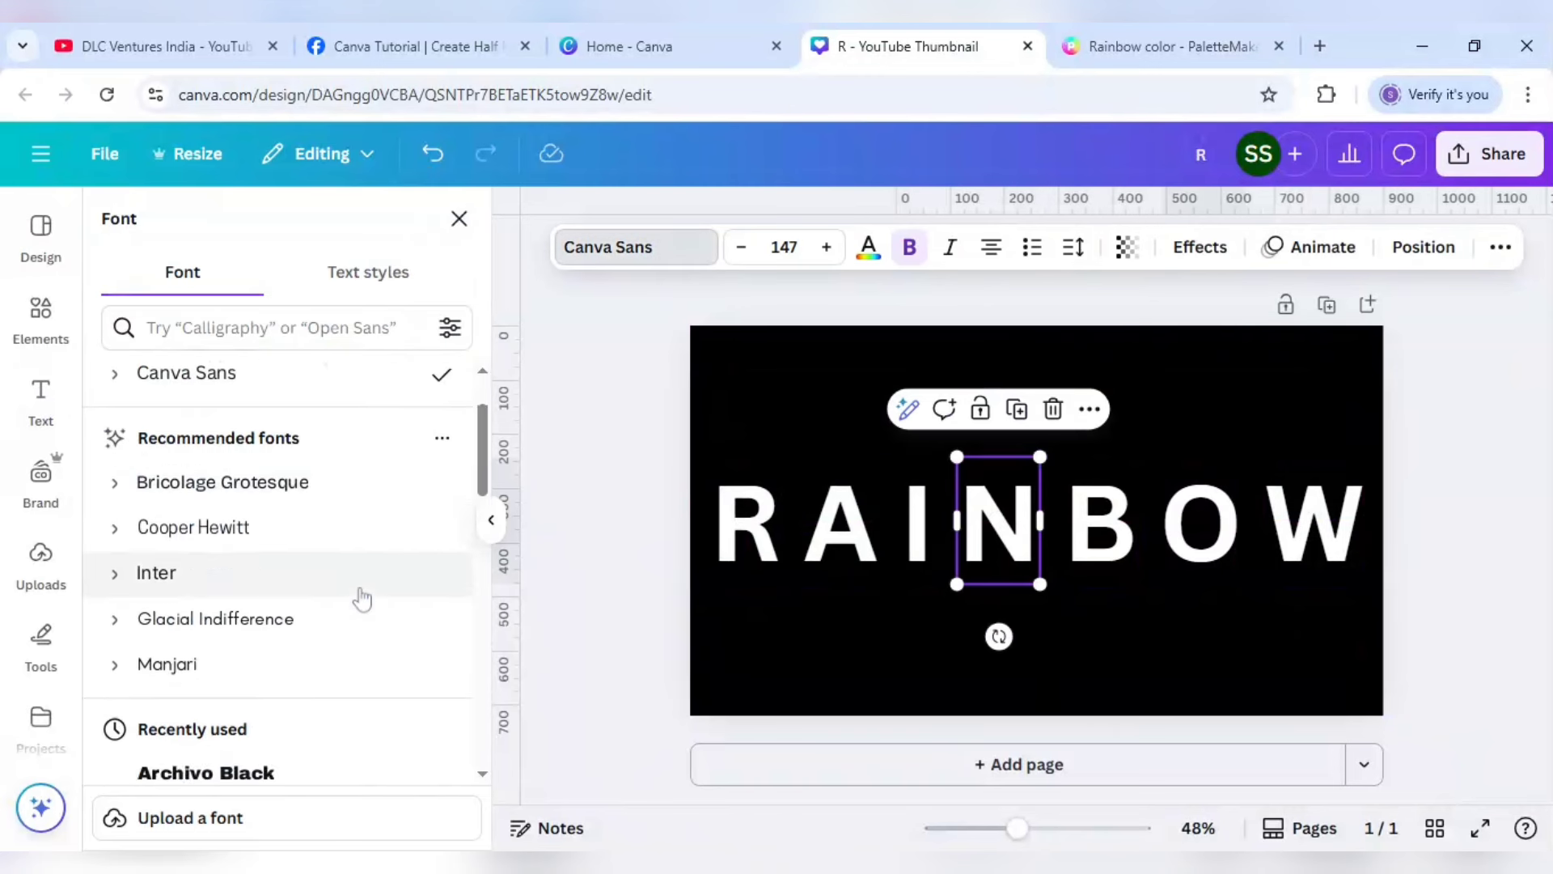
scroll(361, 598, "down", 2)
left_click(299, 657)
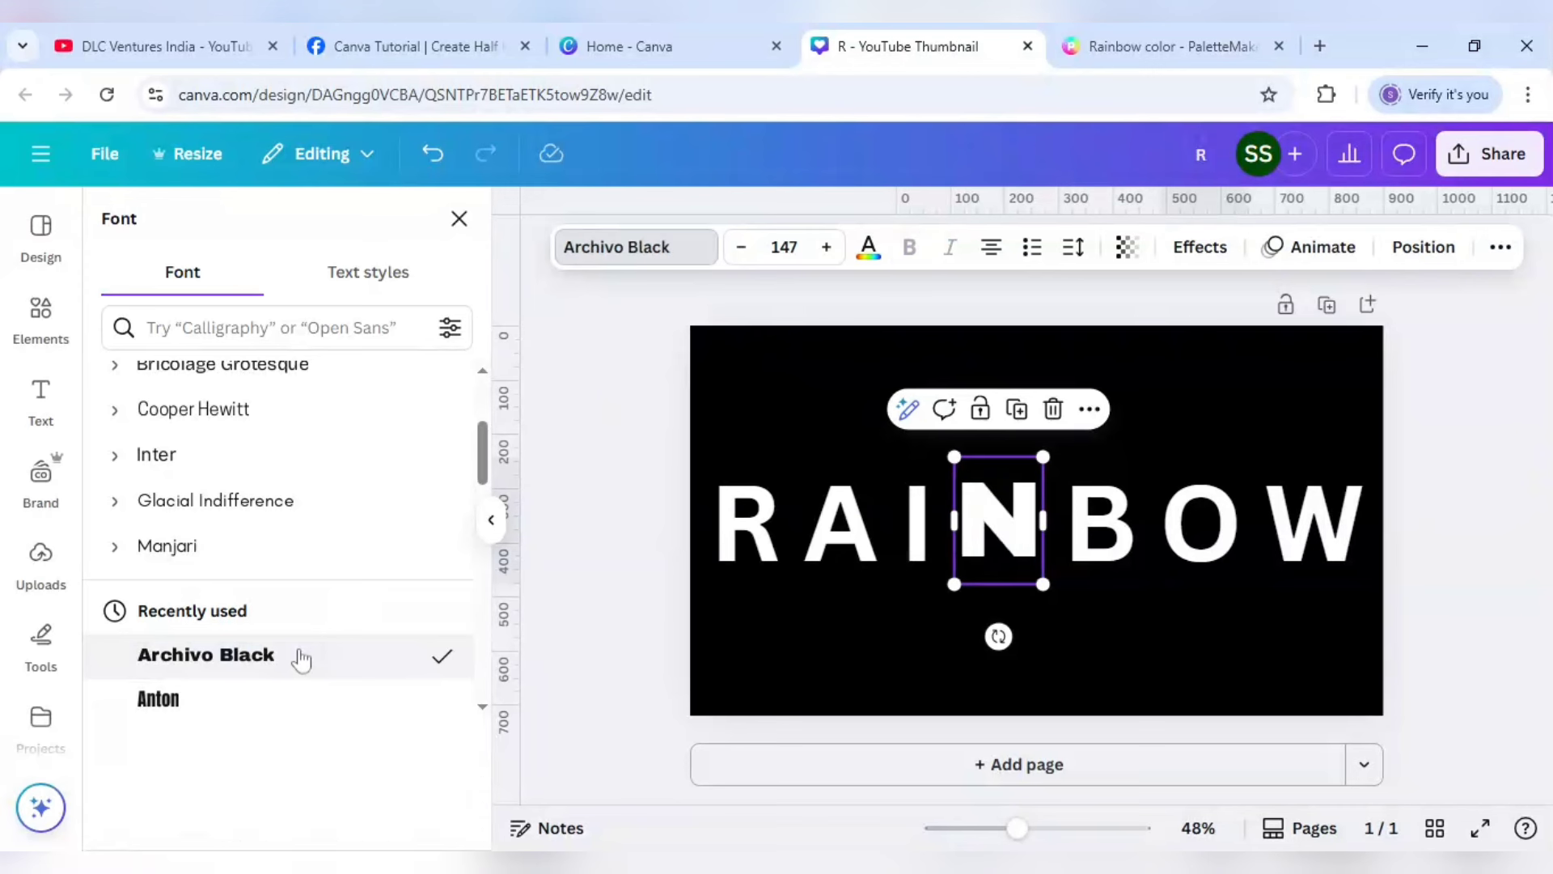
left_click(259, 818)
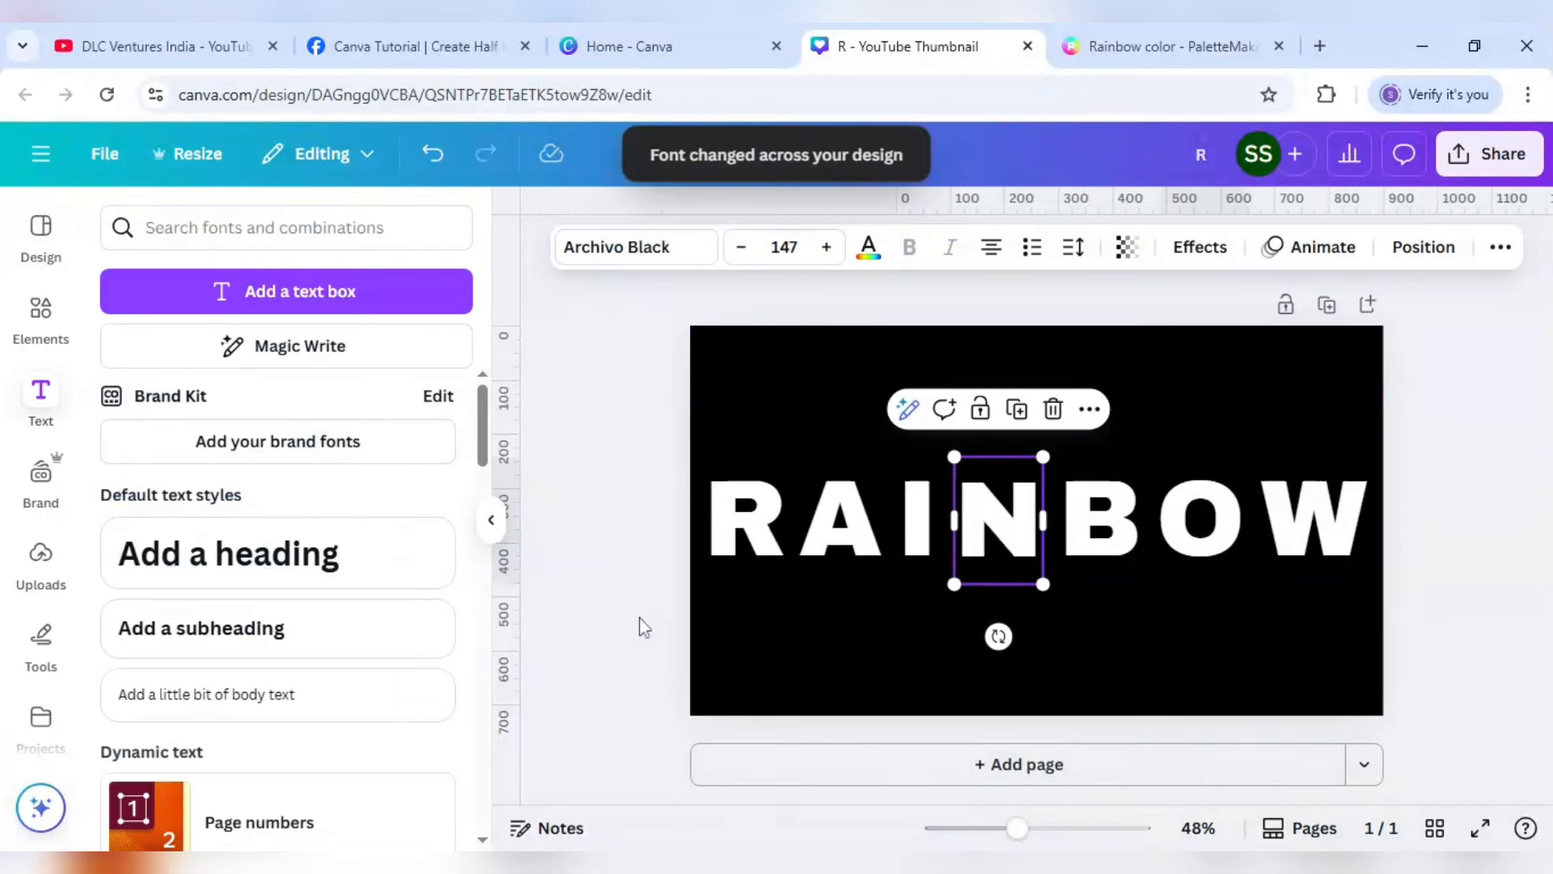
left_click(643, 627)
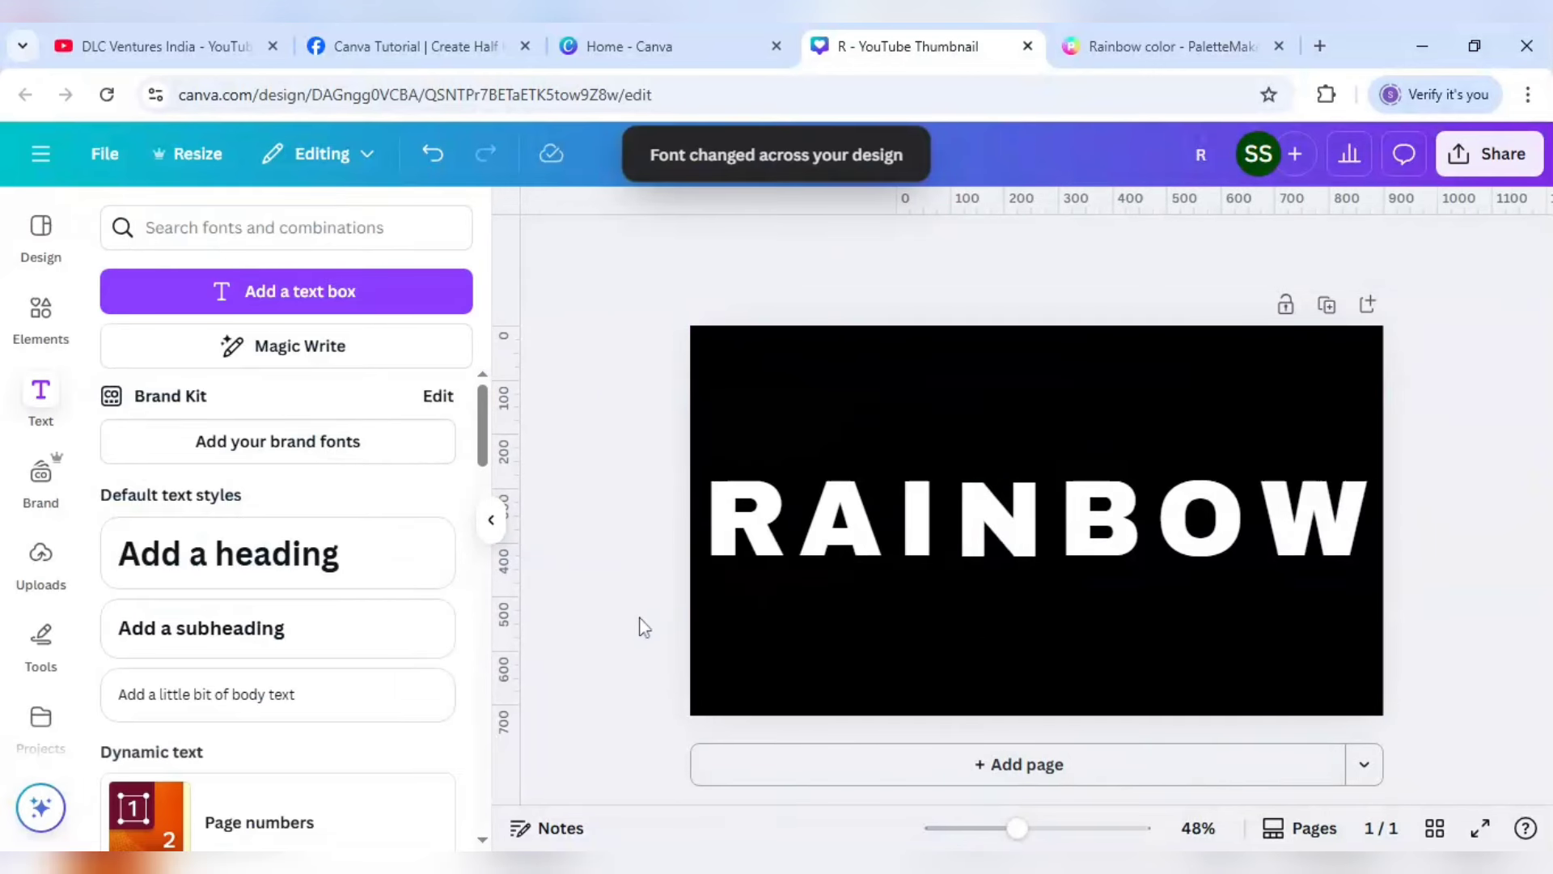
- Copy the violet hex code #70369D from the PaletteMaker rainbow page and apply it as the text colour of the letter R
left_click(728, 555)
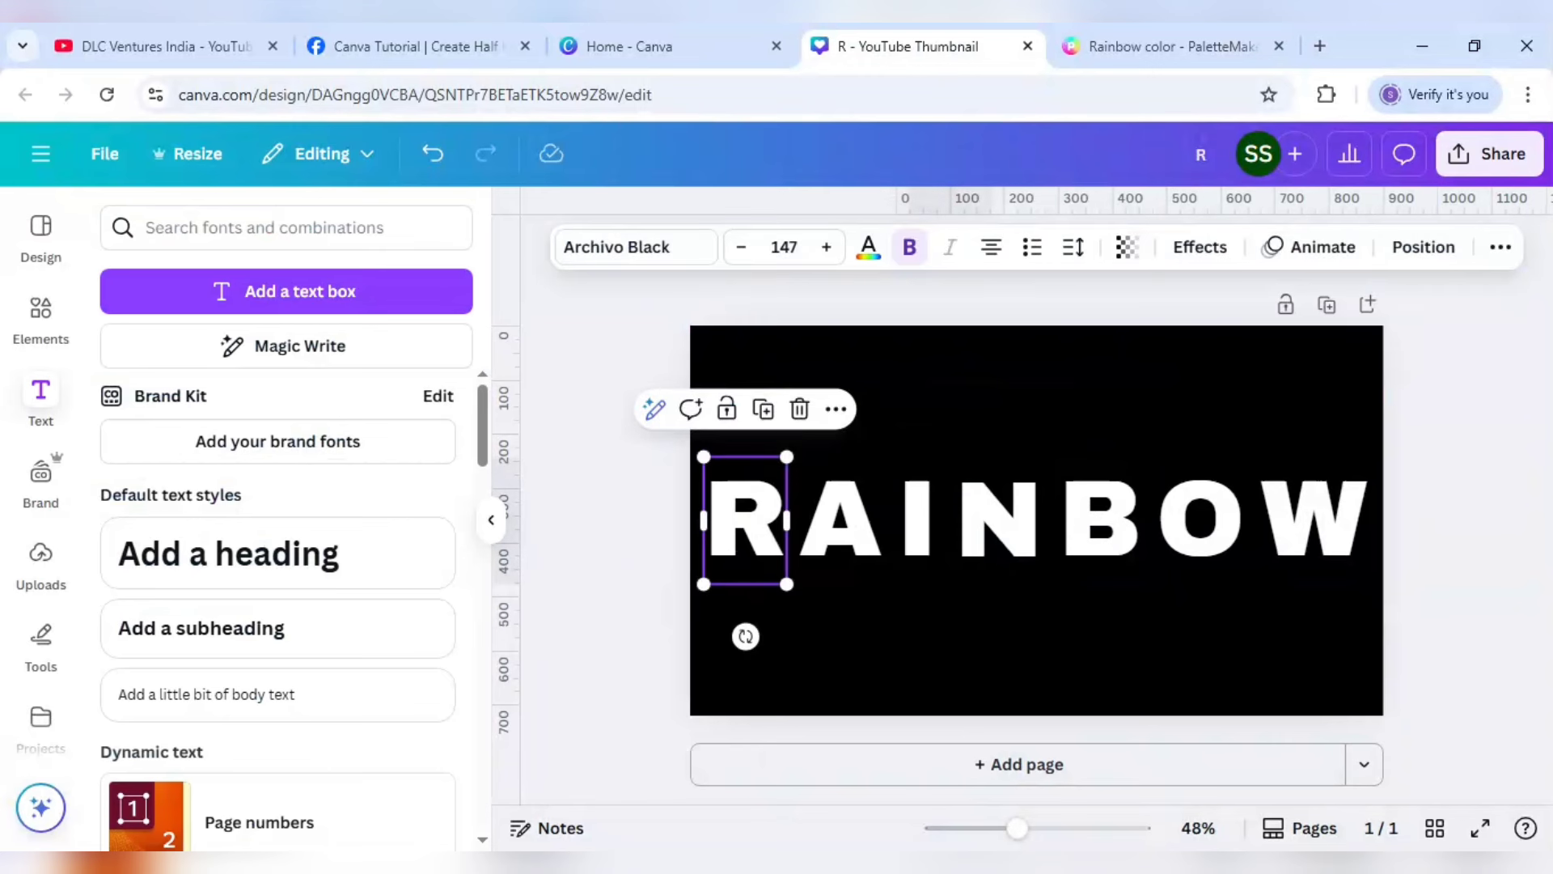
left_click(1213, 42)
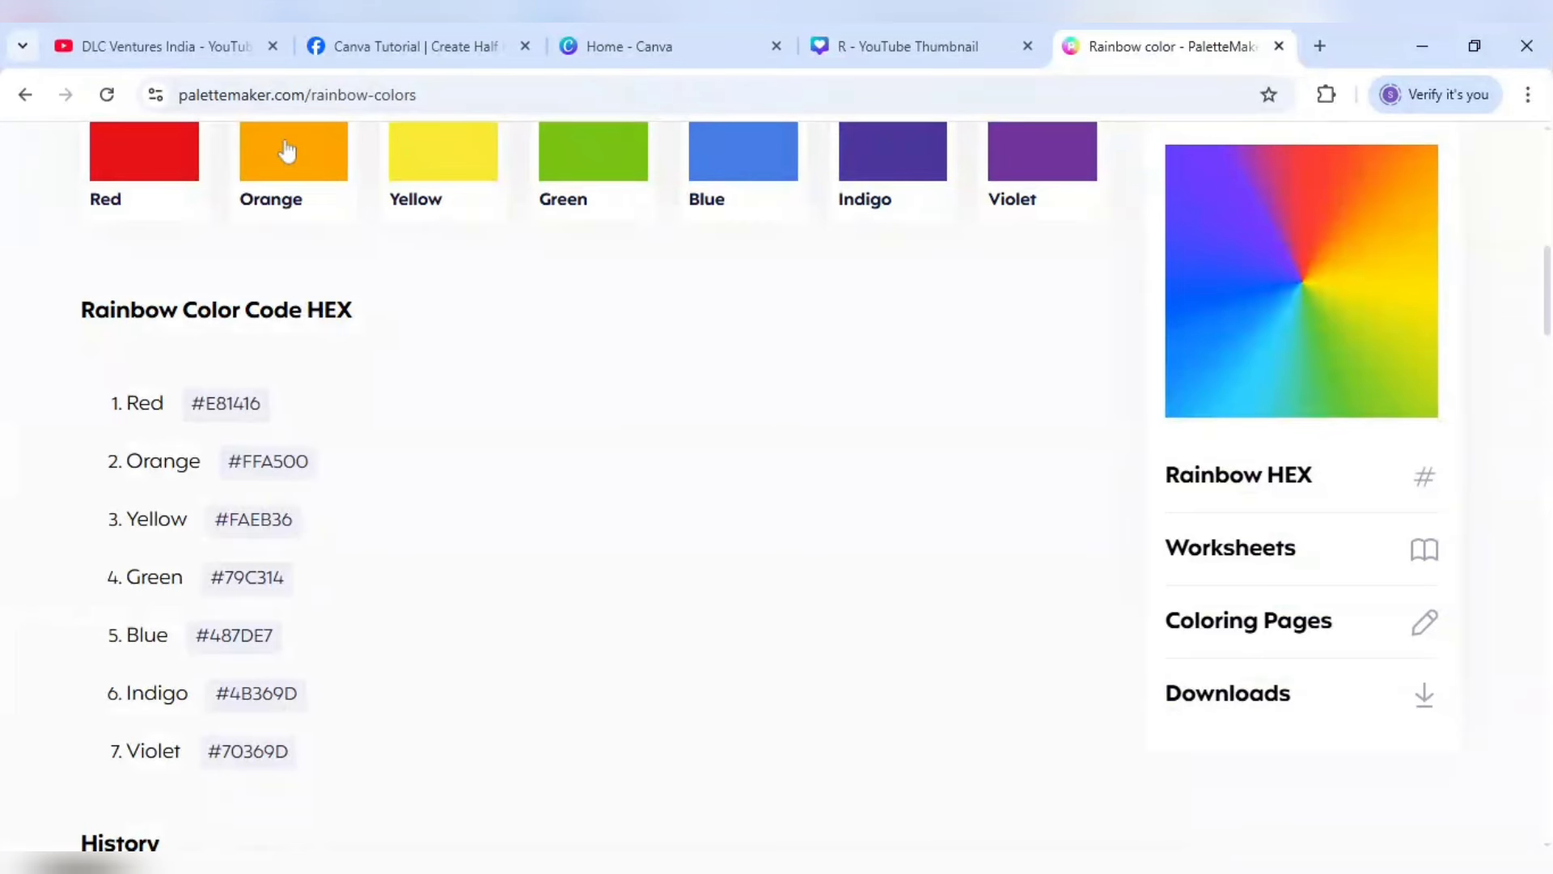
left_click(271, 755)
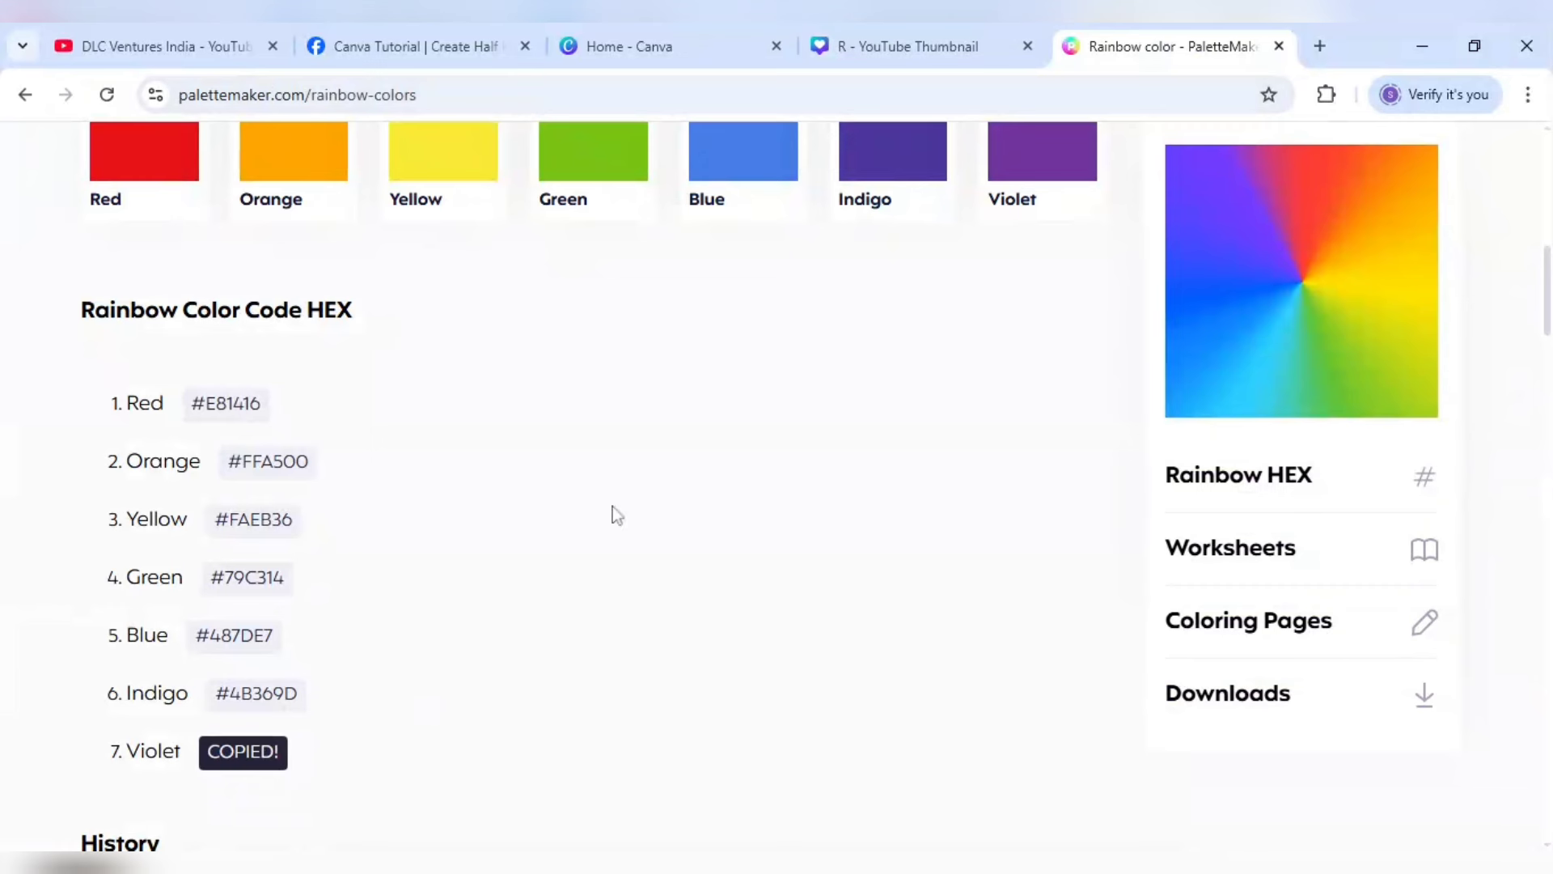
left_click(940, 33)
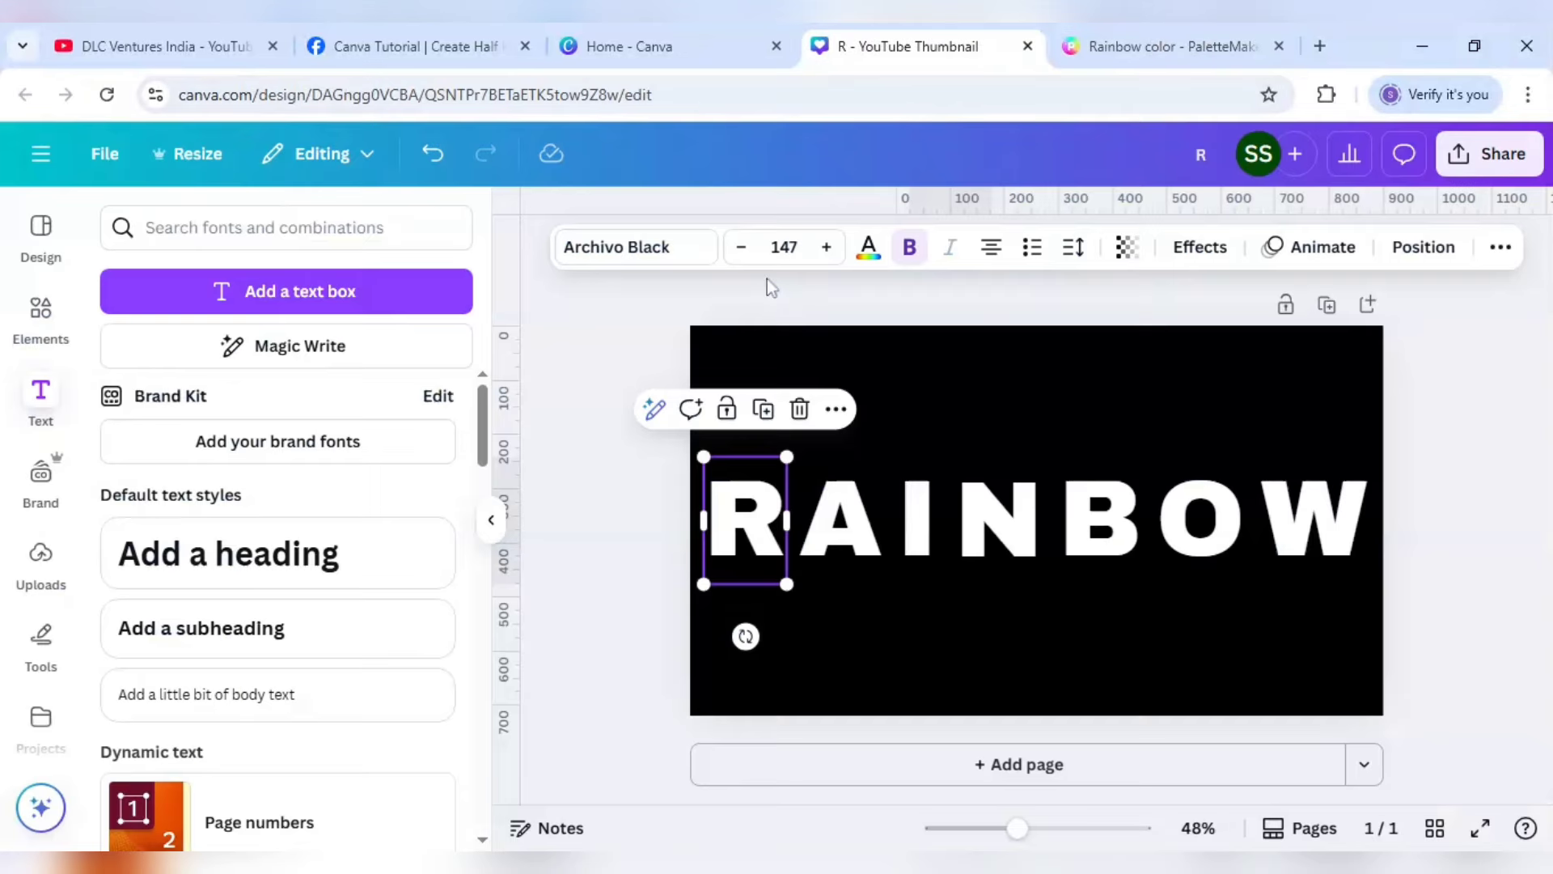
left_click(868, 249)
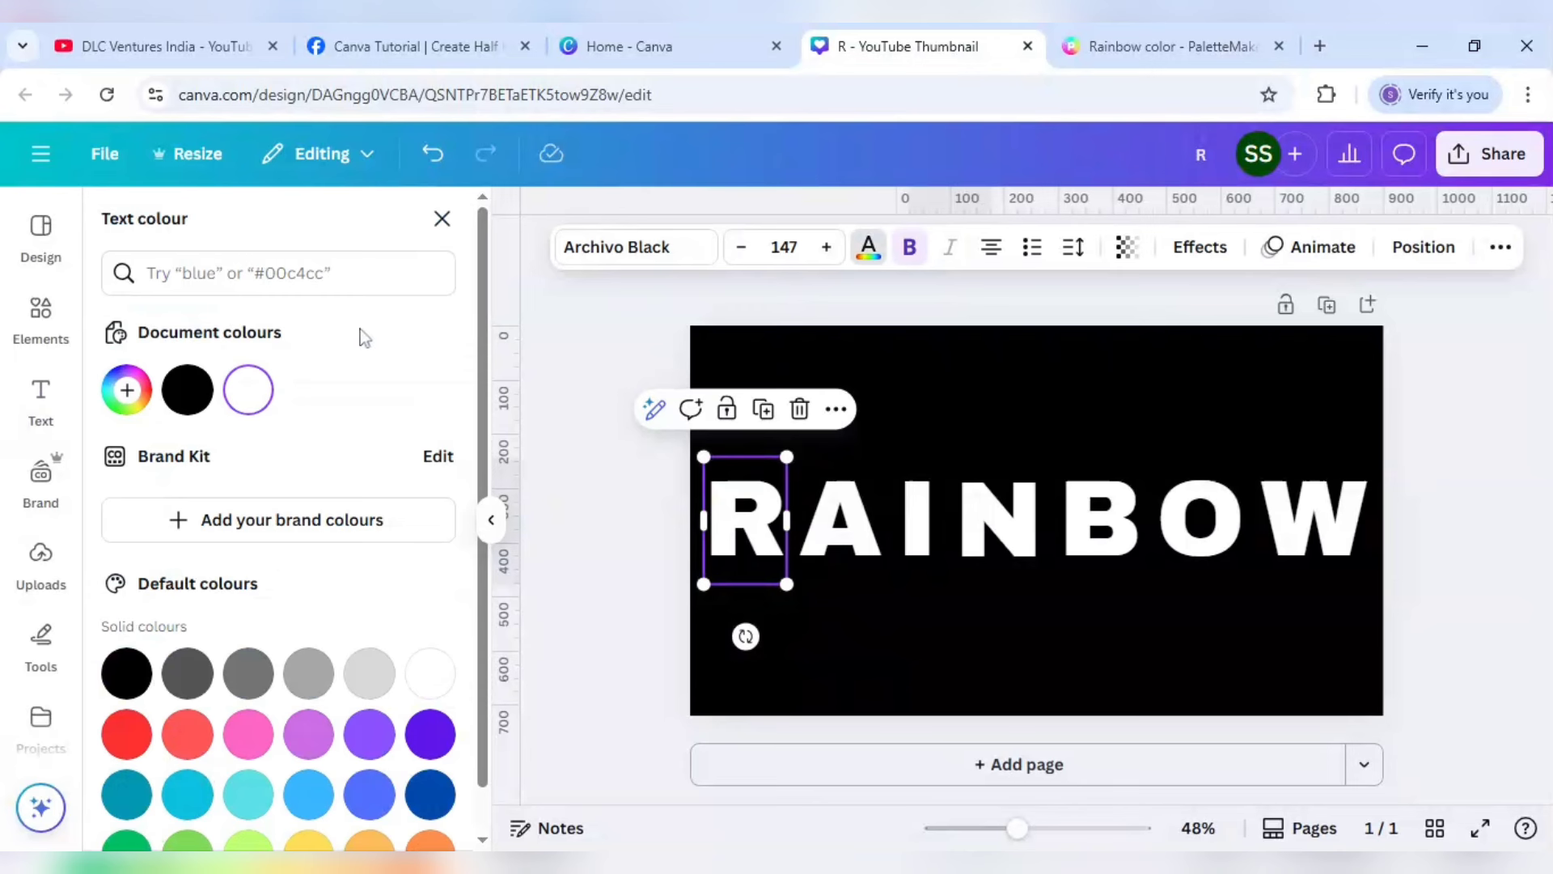
left_click(134, 395)
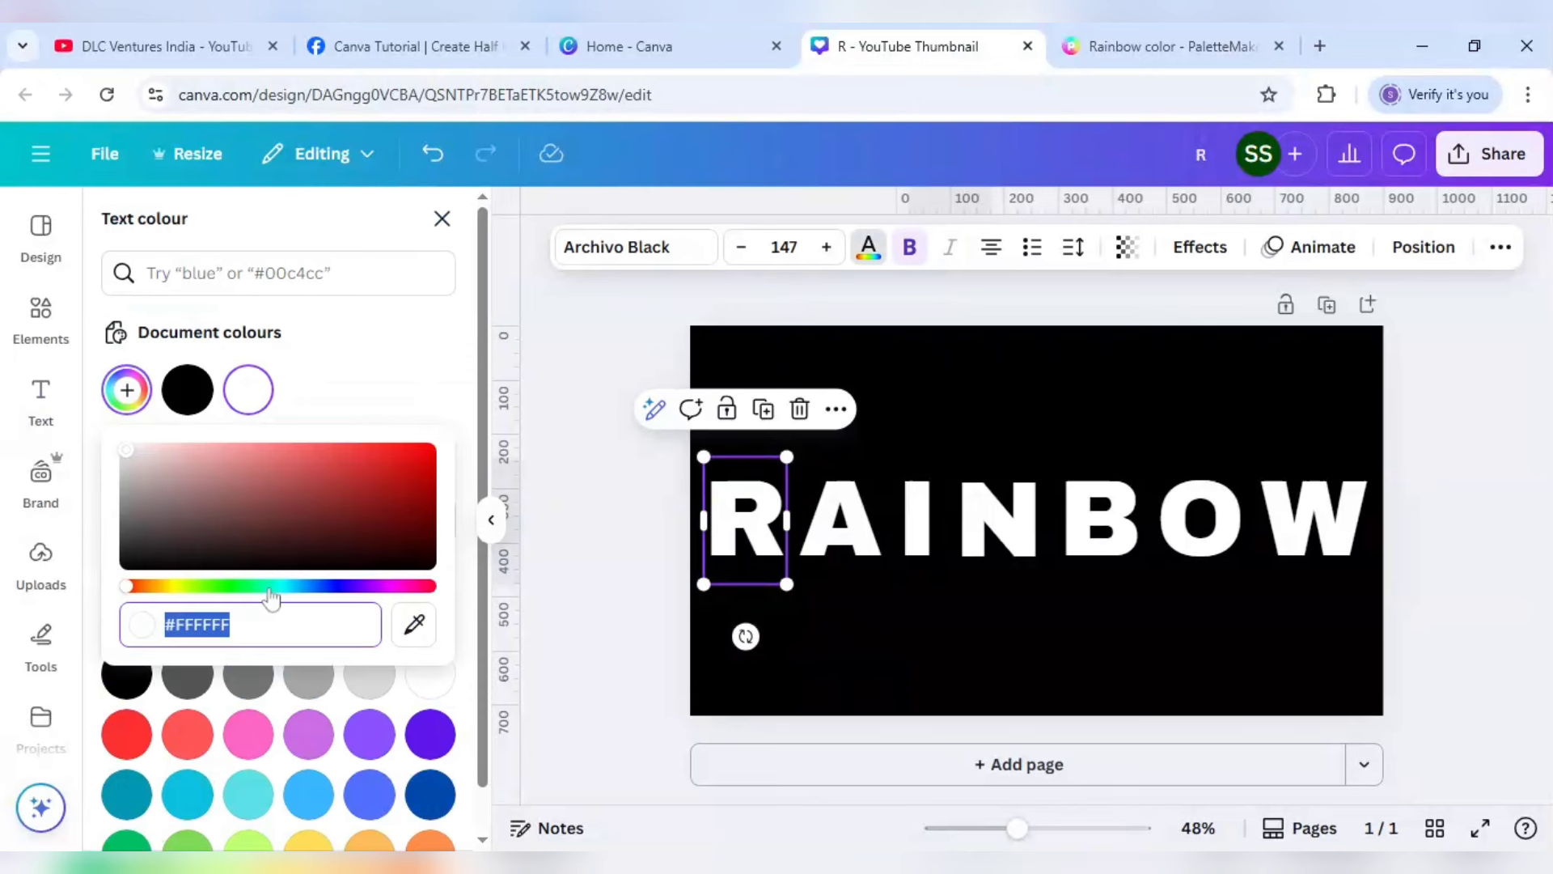
key("ctrl+v")
- Colour the letter A indigo with the hex code #4B369D copied from the PaletteMaker page
key("ctrl+Tab")
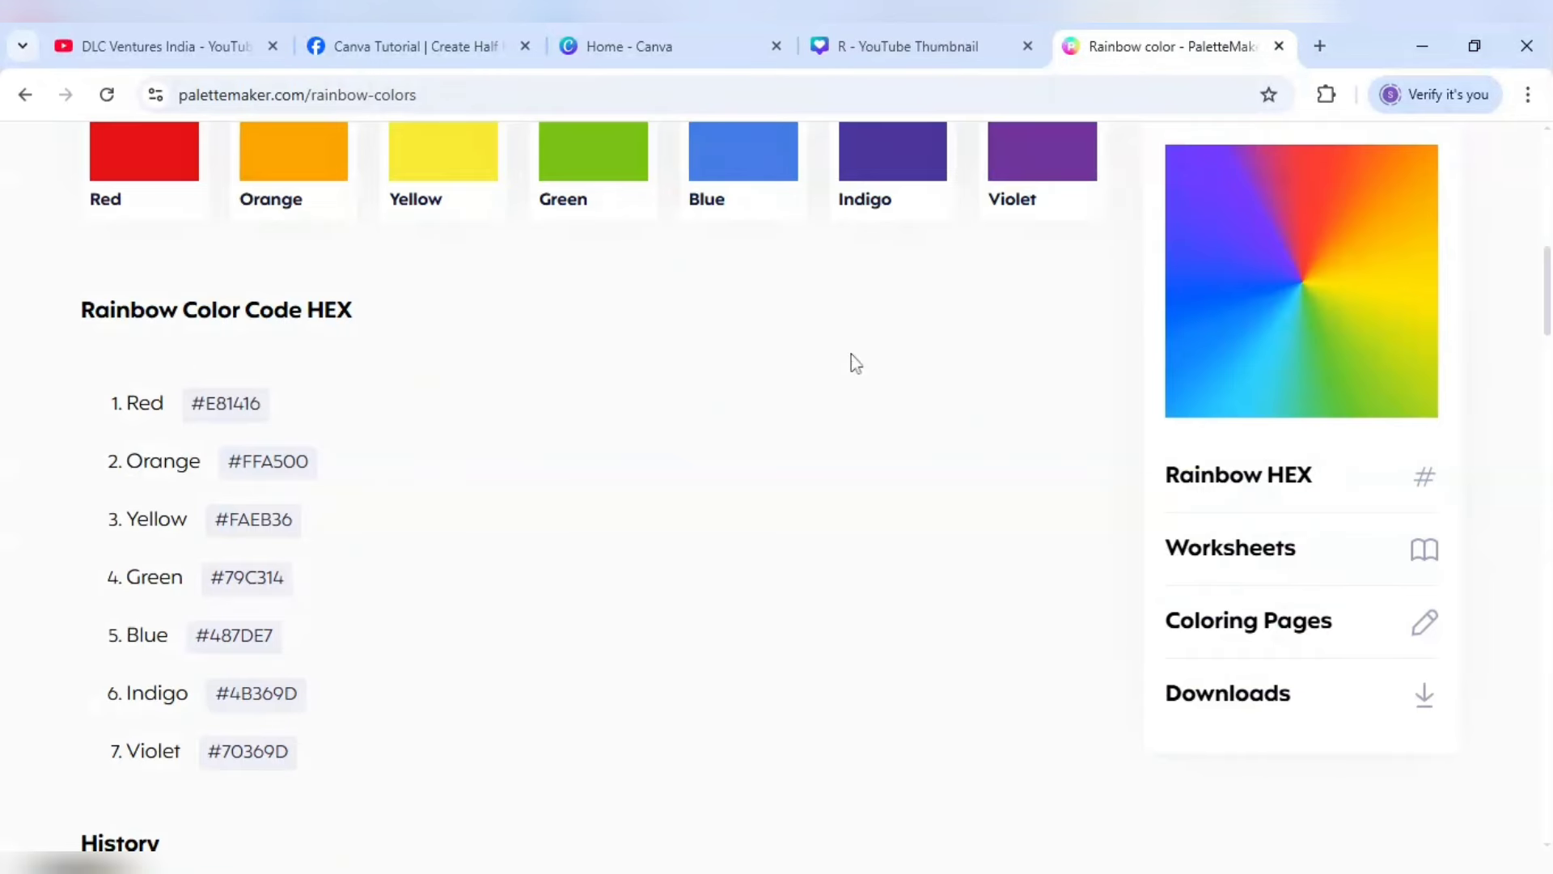
left_click(904, 126)
key("ctrl+shift+Tab")
left_click(133, 395)
key("ctrl+v")
- Colour the letter I blue with the hex code #487DE7 copied from the PaletteMaker page
key("Right")
key("shift+Right")
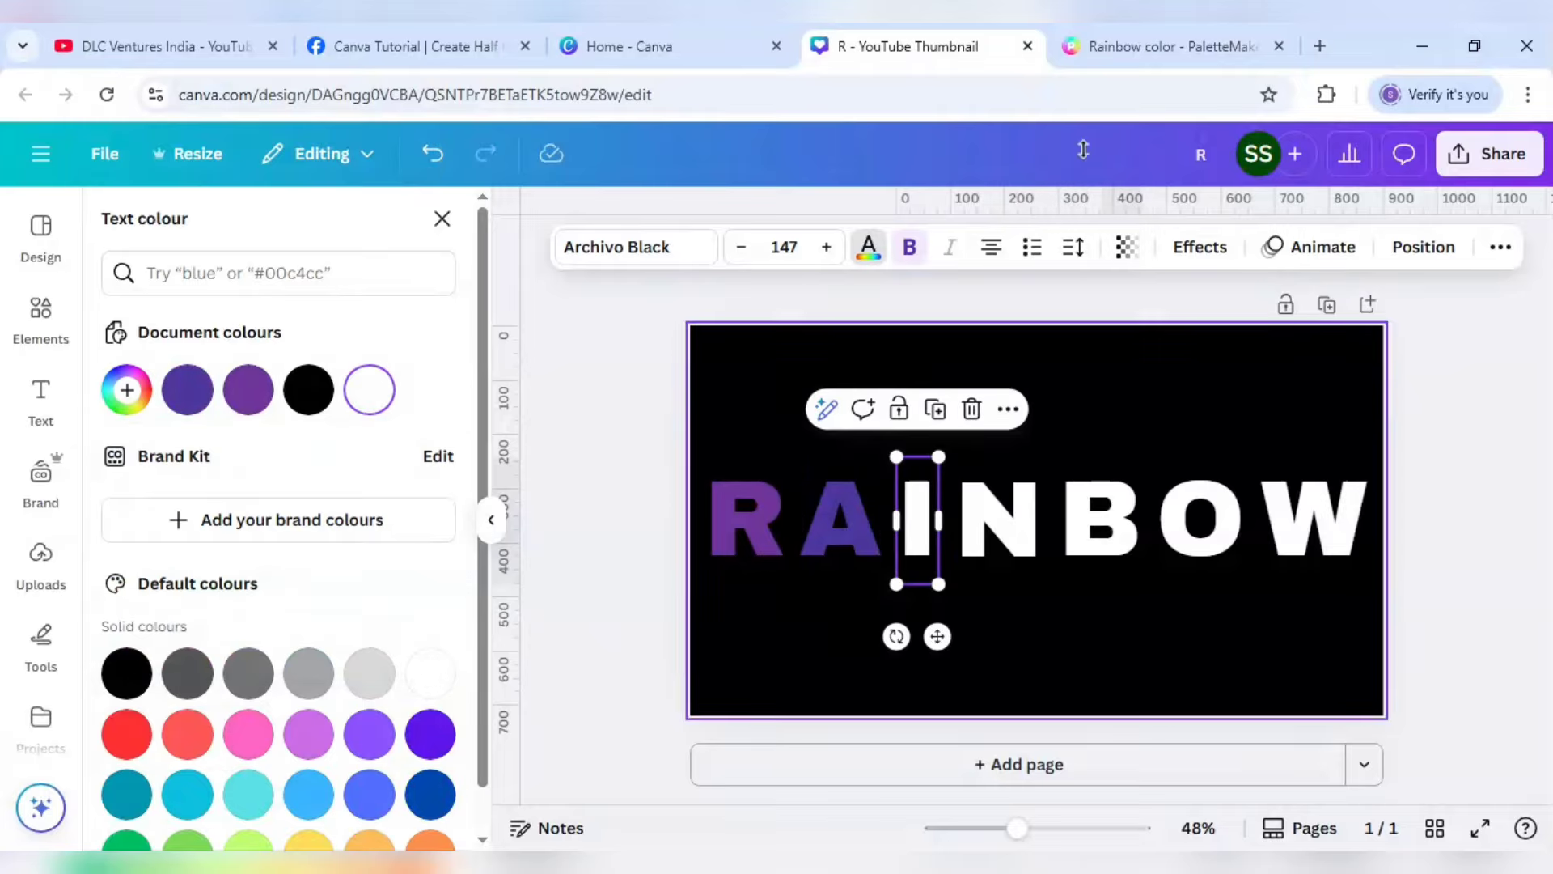
key("ctrl+Tab")
left_click(224, 645)
key("ctrl+shift+Tab")
left_click(128, 390)
key("ctrl+v")
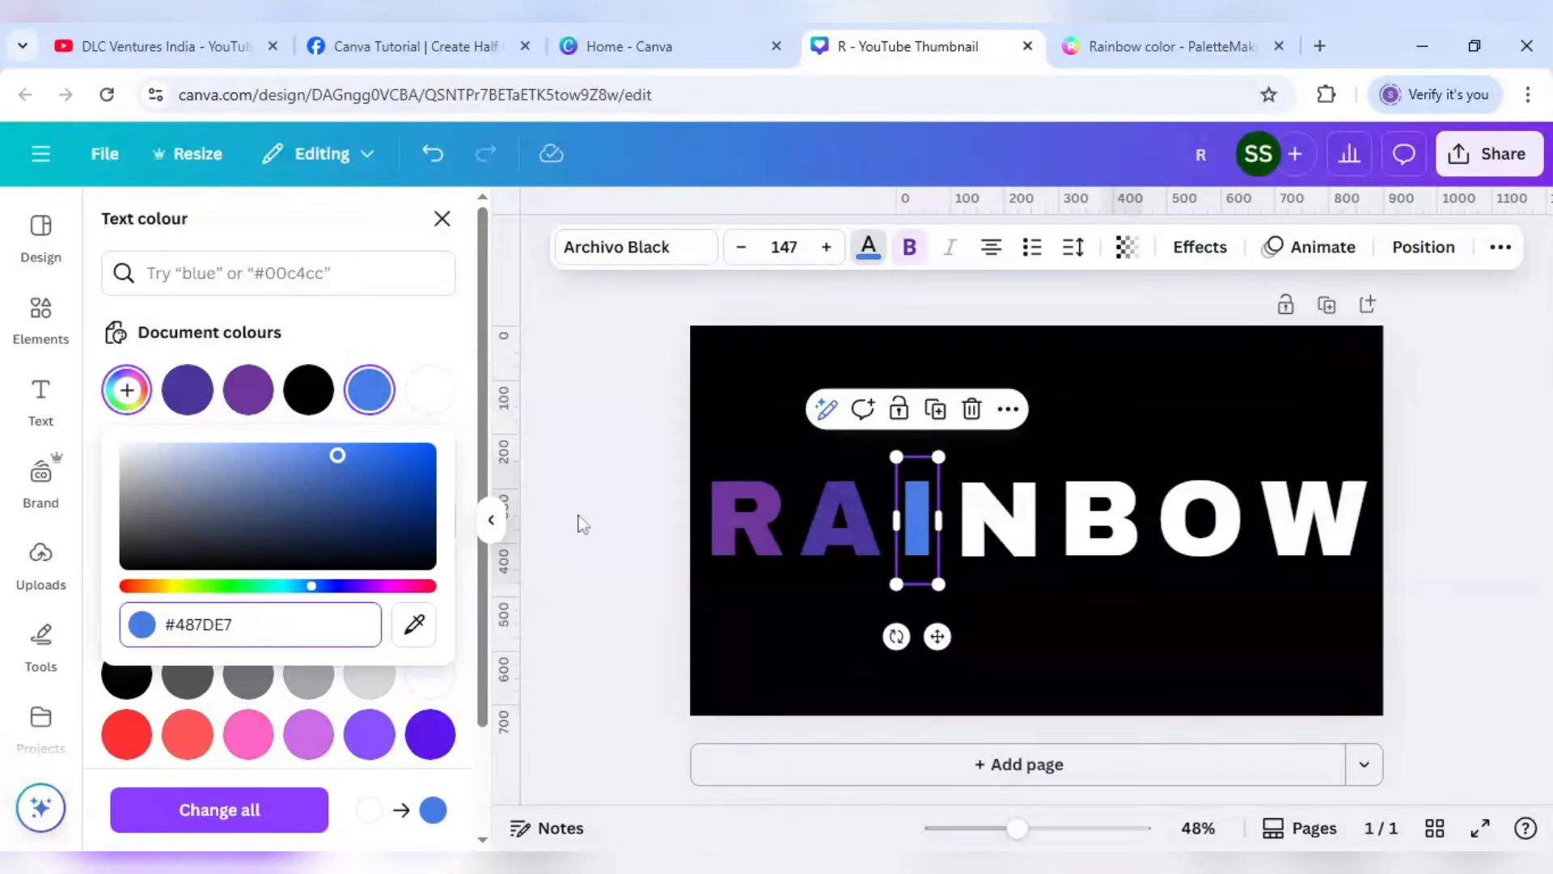
- Colour the letter N green with the hex code #79C314 copied from the PaletteMaker page
key("ctrl+Tab")
left_click(247, 577)
key("ctrl+shift+Tab")
key("Right")
key("shift+Right")
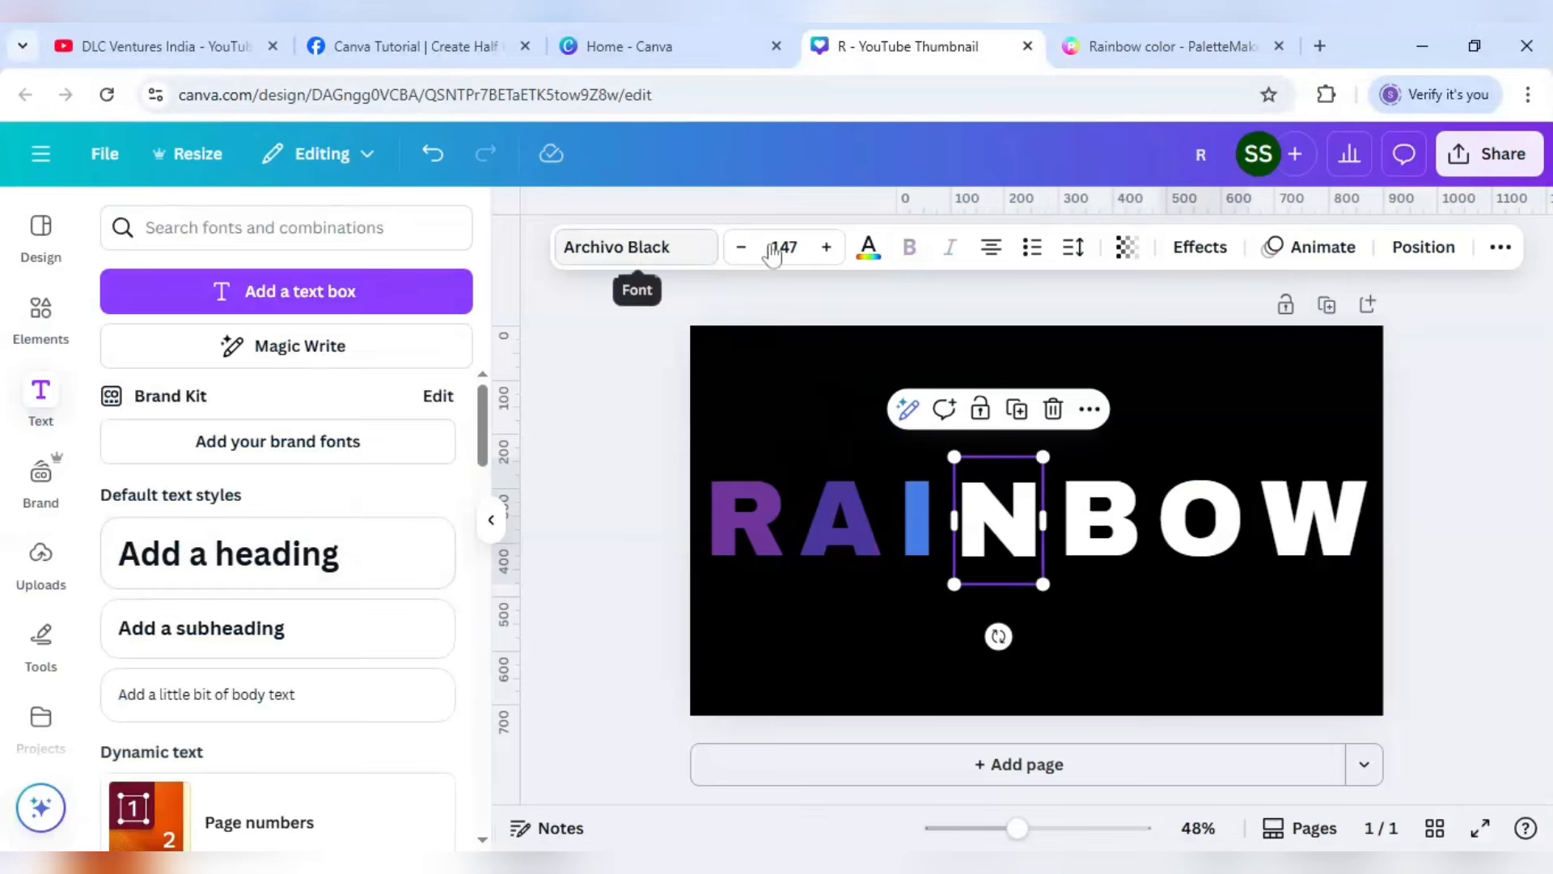
left_click(868, 247)
left_click(127, 389)
key("ctrl+v")
- Colour the letter B yellow with the hex code #FAEB36 copied from the PaletteMaker page
key("Right")
key("shift+Right")
key("ctrl+Tab")
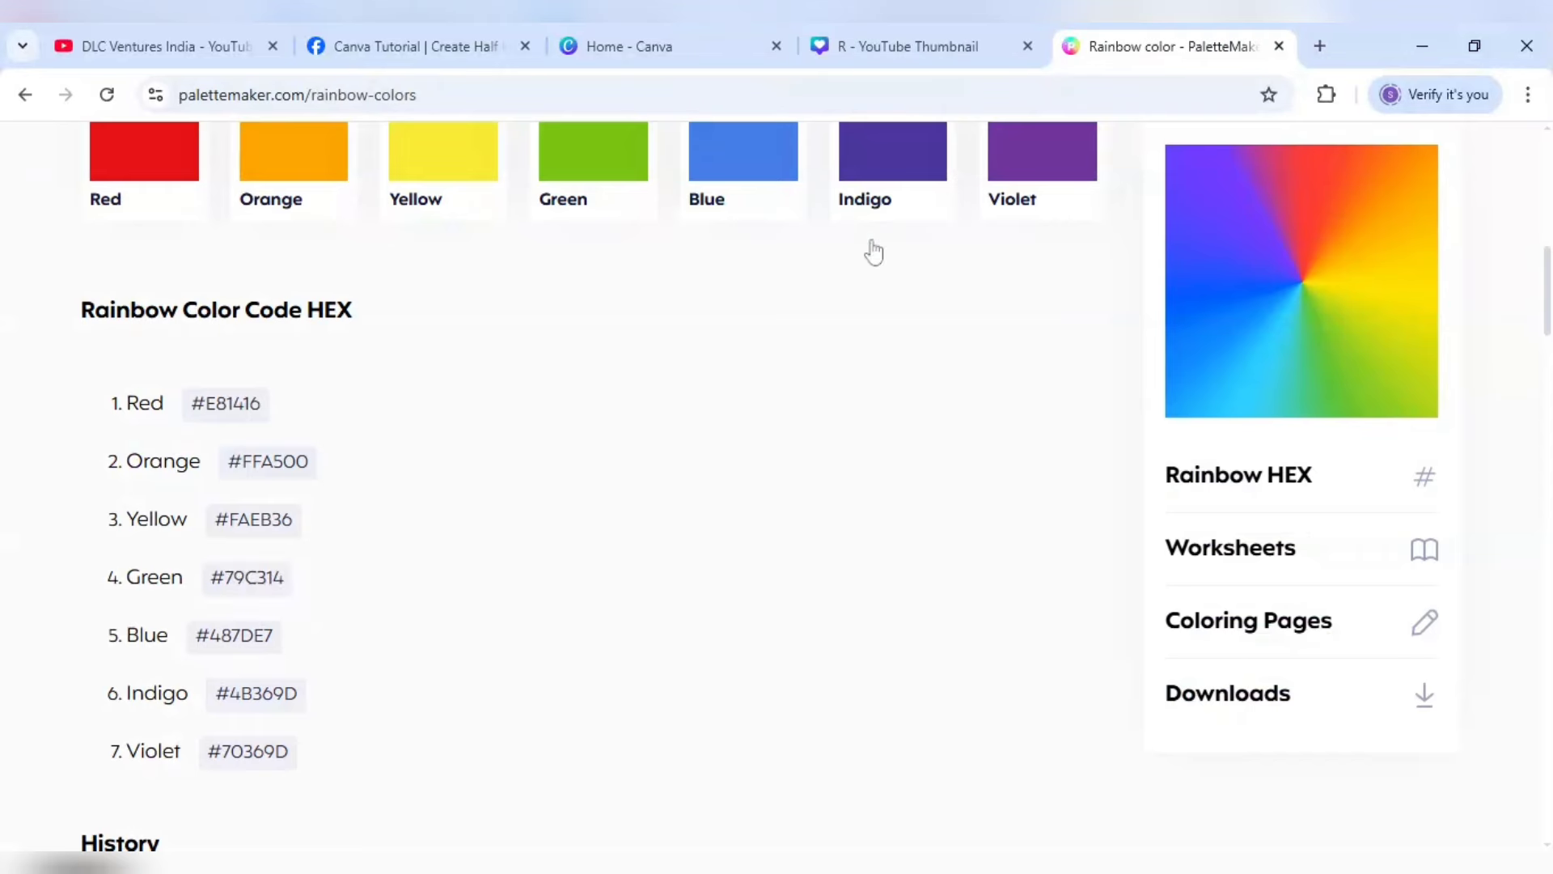
left_click(254, 519)
key("ctrl+shift+Tab")
left_click(128, 390)
key("ctrl+v")
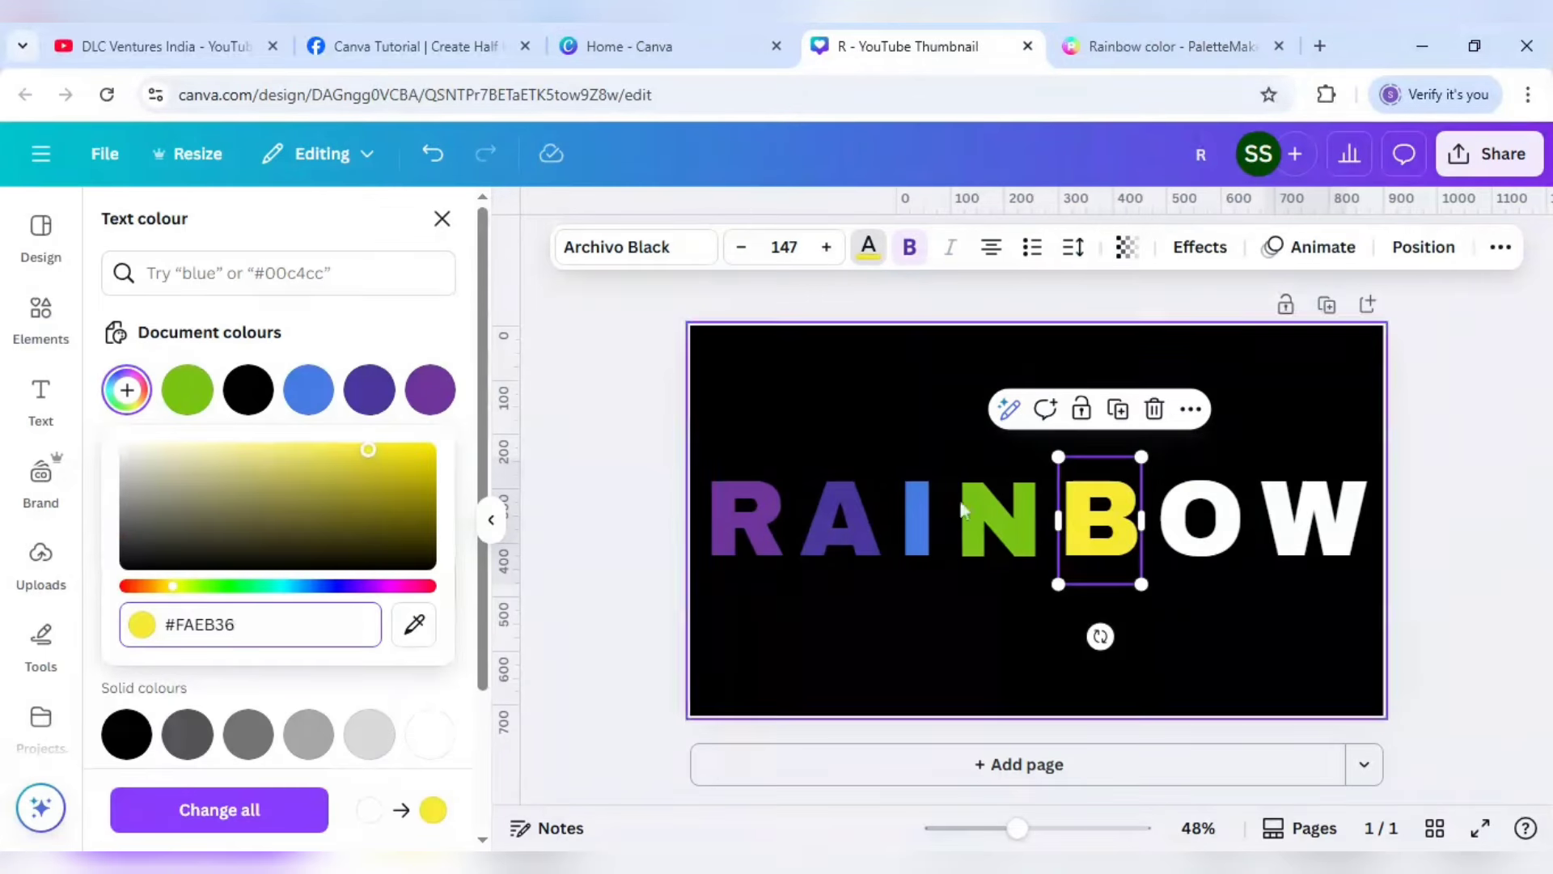
- Colour the letter O orange with the hex code #FFA500 copied from the PaletteMaker page
key("ctrl+Tab")
left_click(261, 473)
key("ctrl+shift+Tab")
key("ctrl+v")
key("ctrl+z")
key("Right")
key("shift+Right")
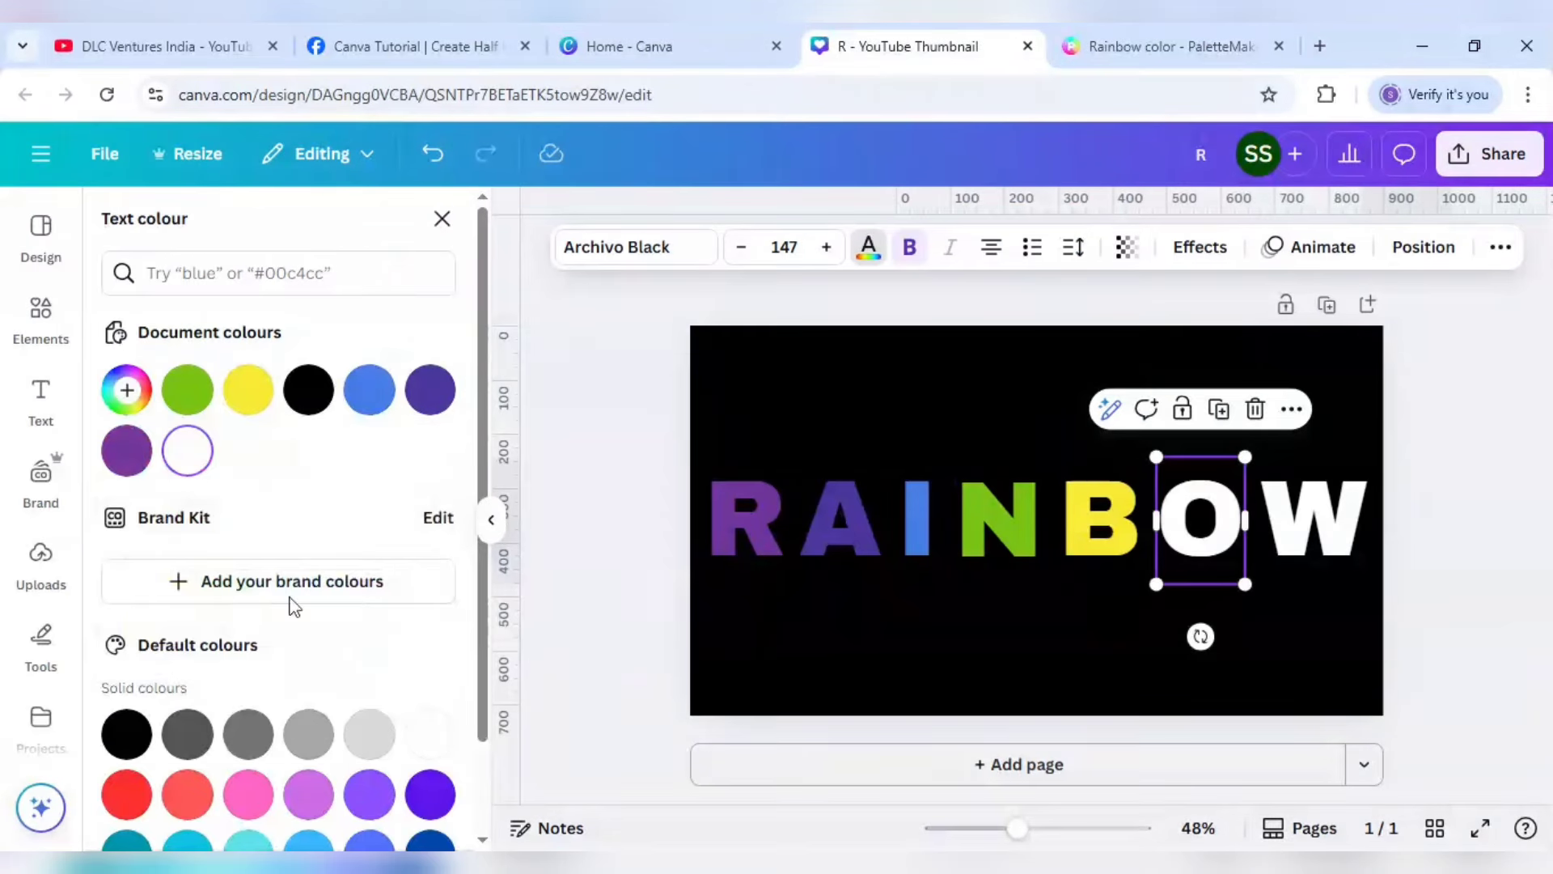
key("ctrl+v")
- Colour the letter W red with the hex code #E81416 copied from the PaletteMaker page
key("ctrl+Tab")
left_click(222, 402)
left_click(891, 56)
key("Tab")
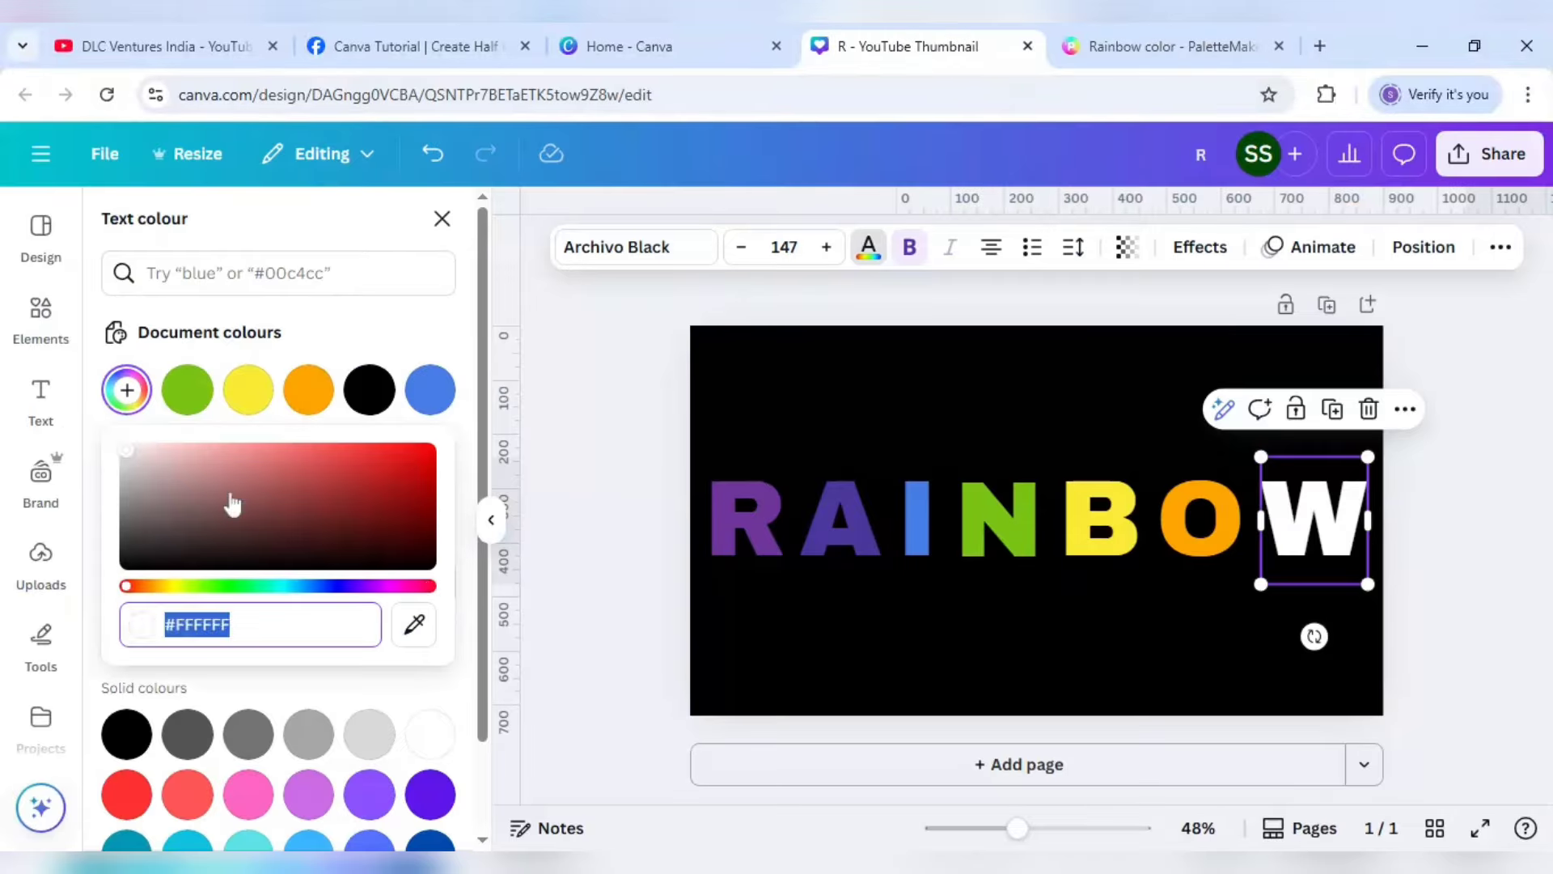
key("ctrl+v")
left_click(1111, 606)
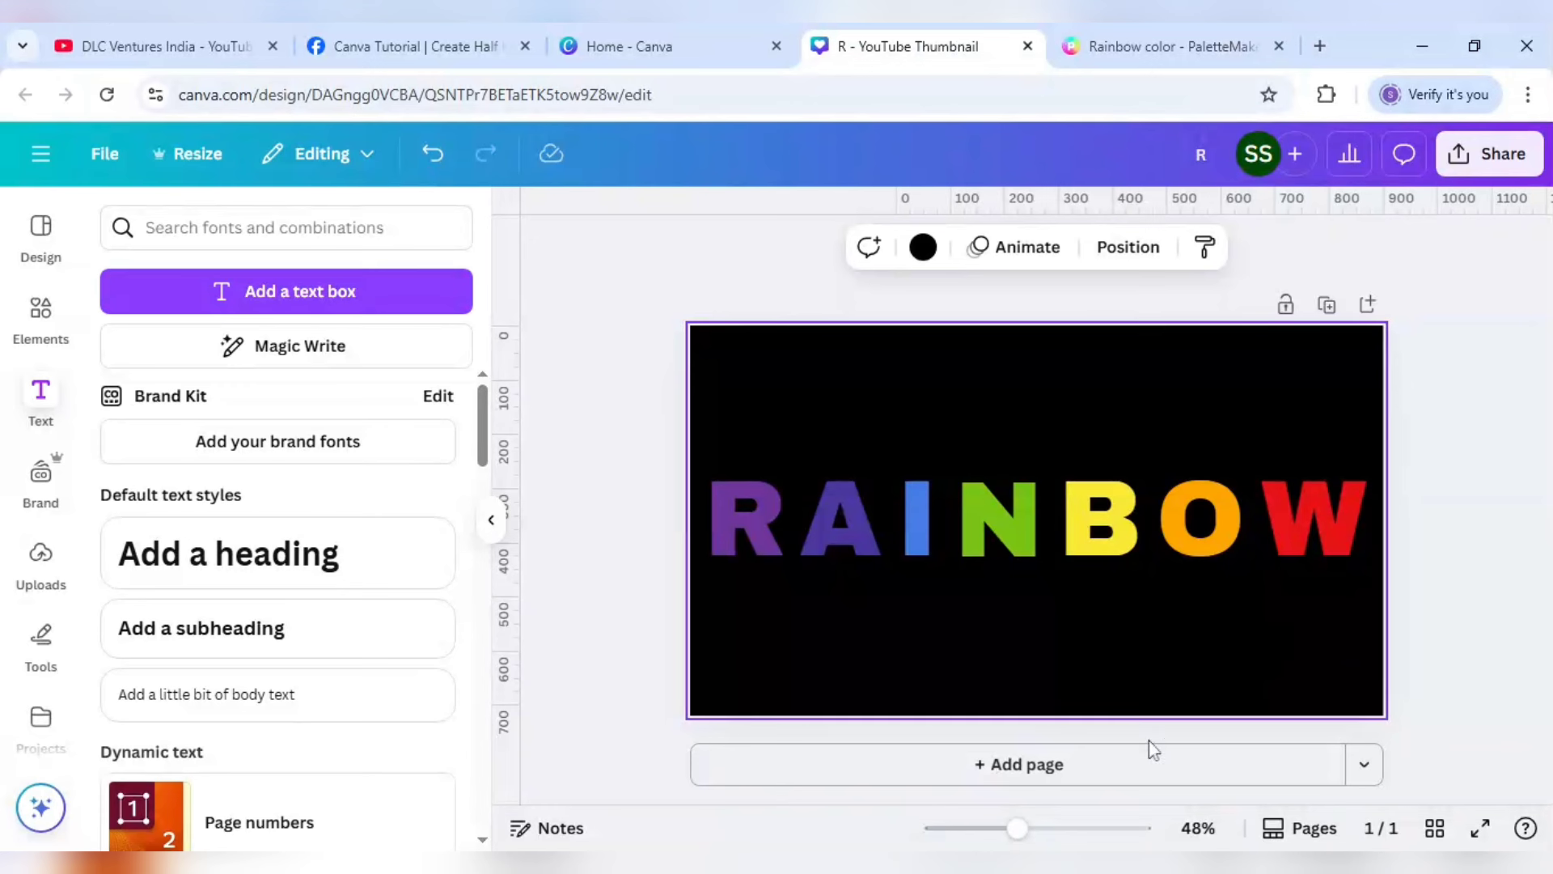
- Add a second page without the black background and place a heading reading RAINBOW on it
scroll(1133, 765, "down", 5)
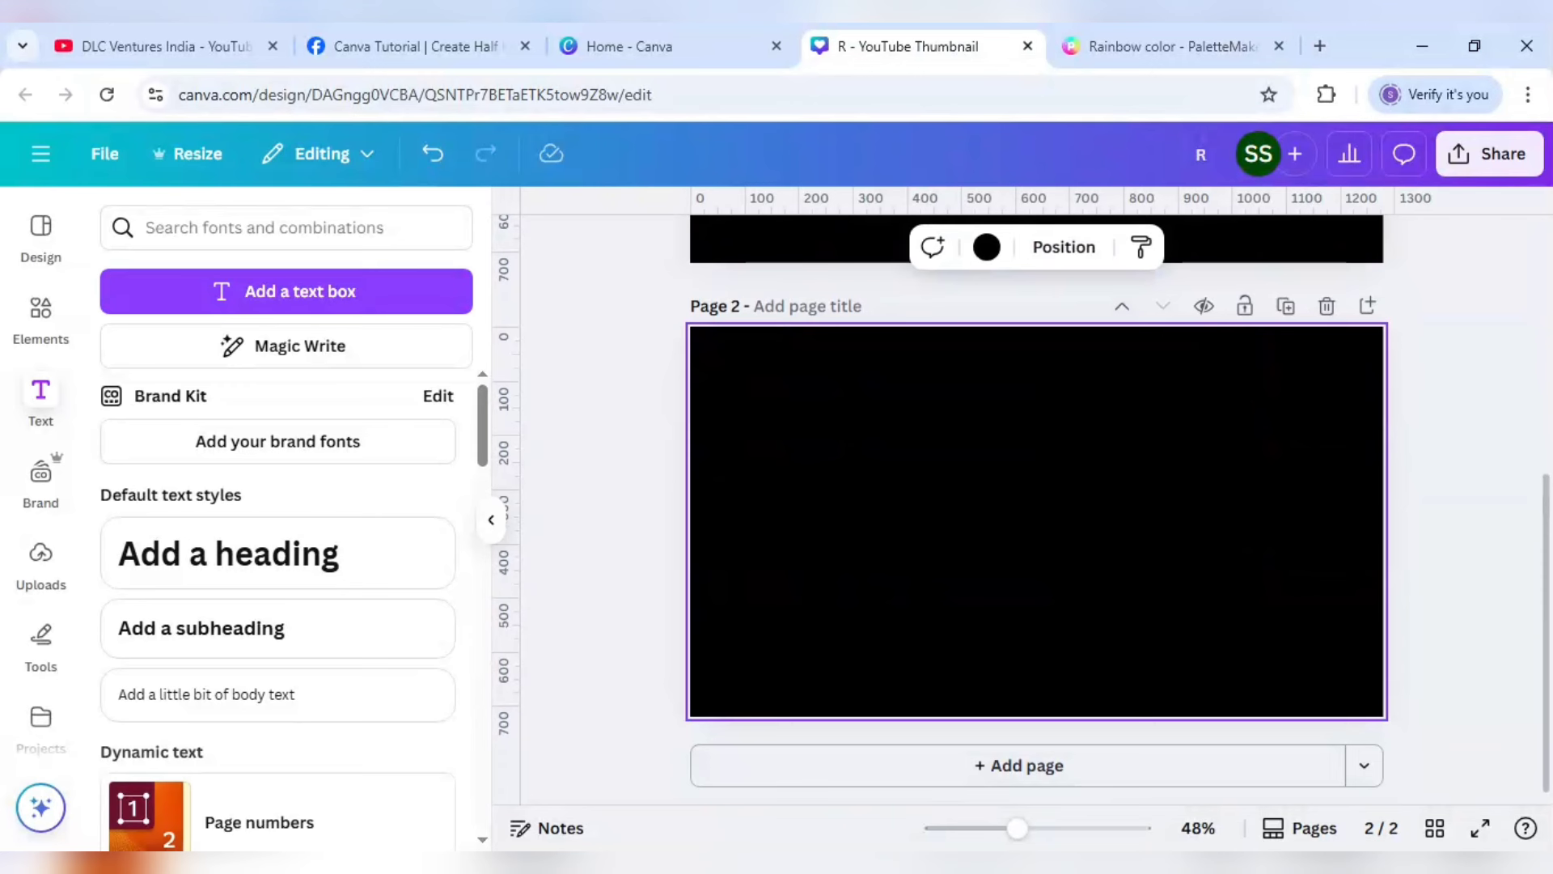
key("Delete")
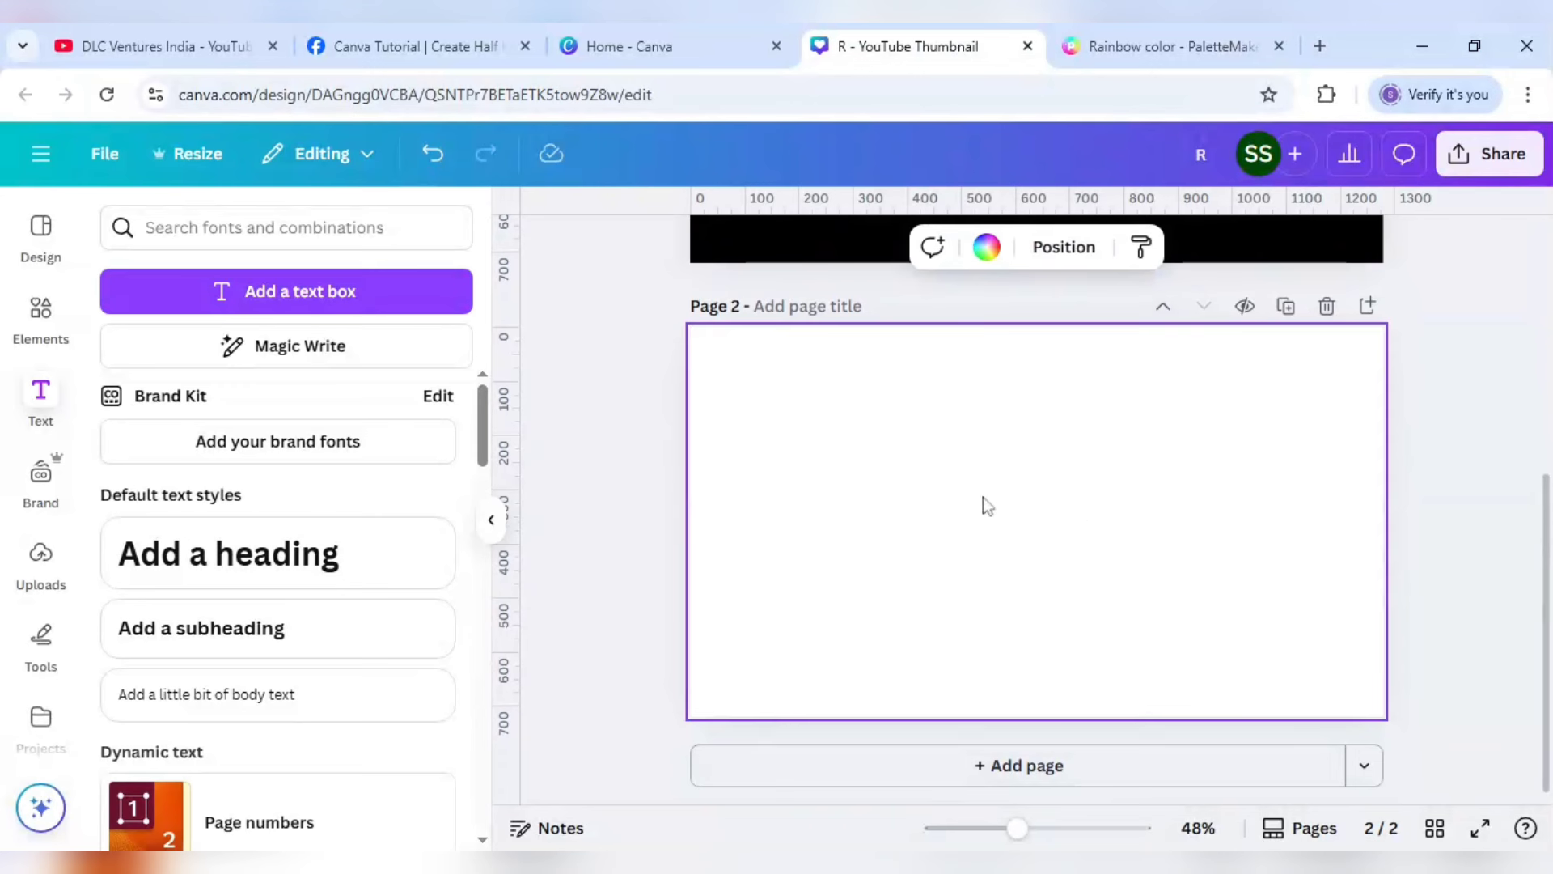
left_click(277, 573)
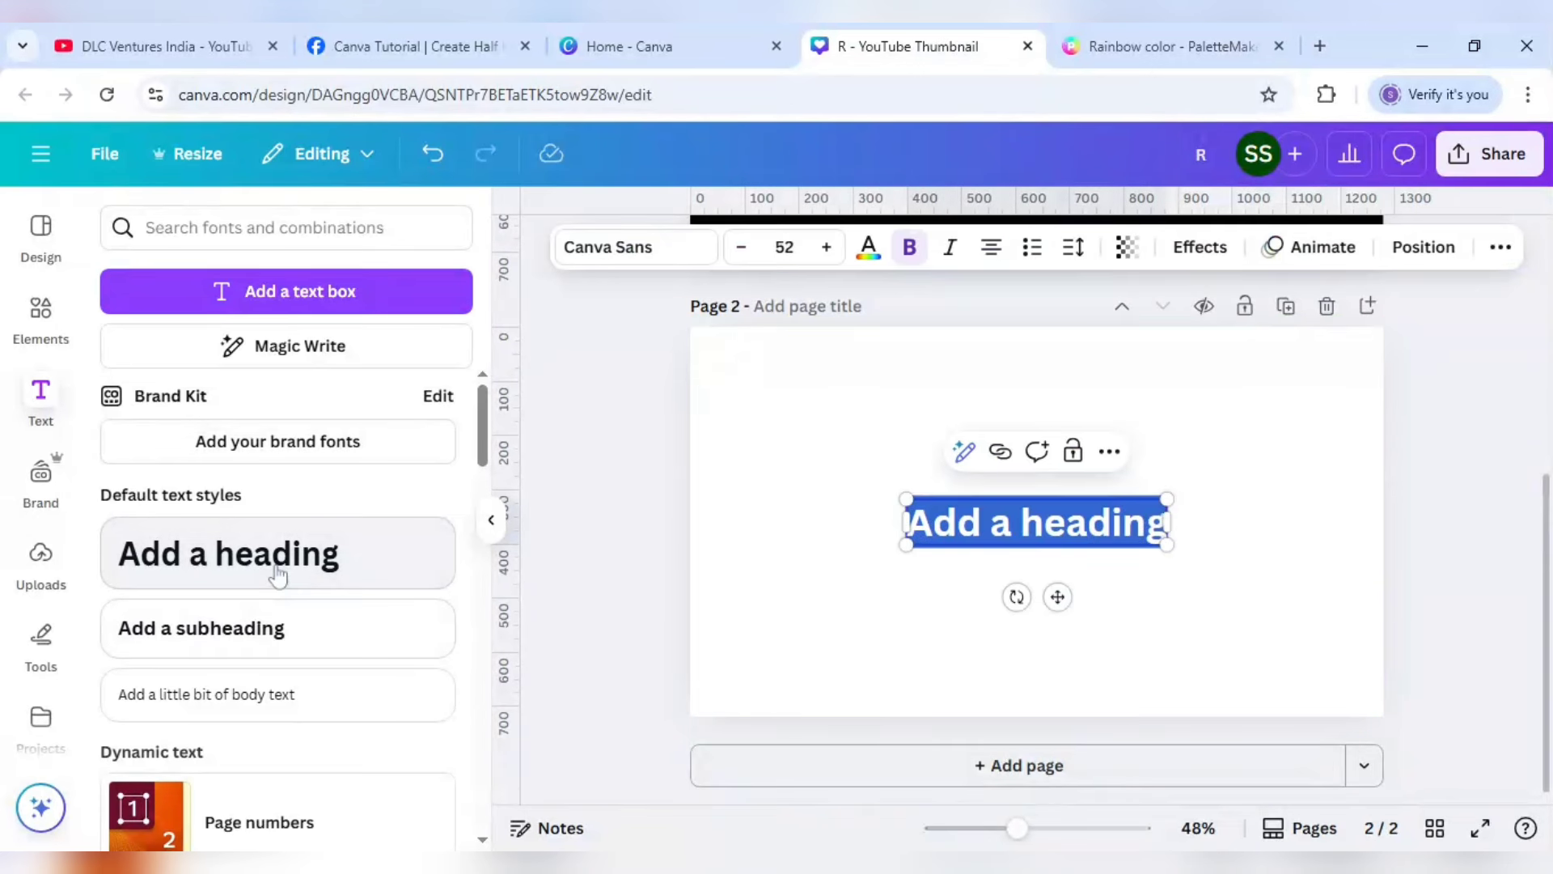
type("RAINBOW")
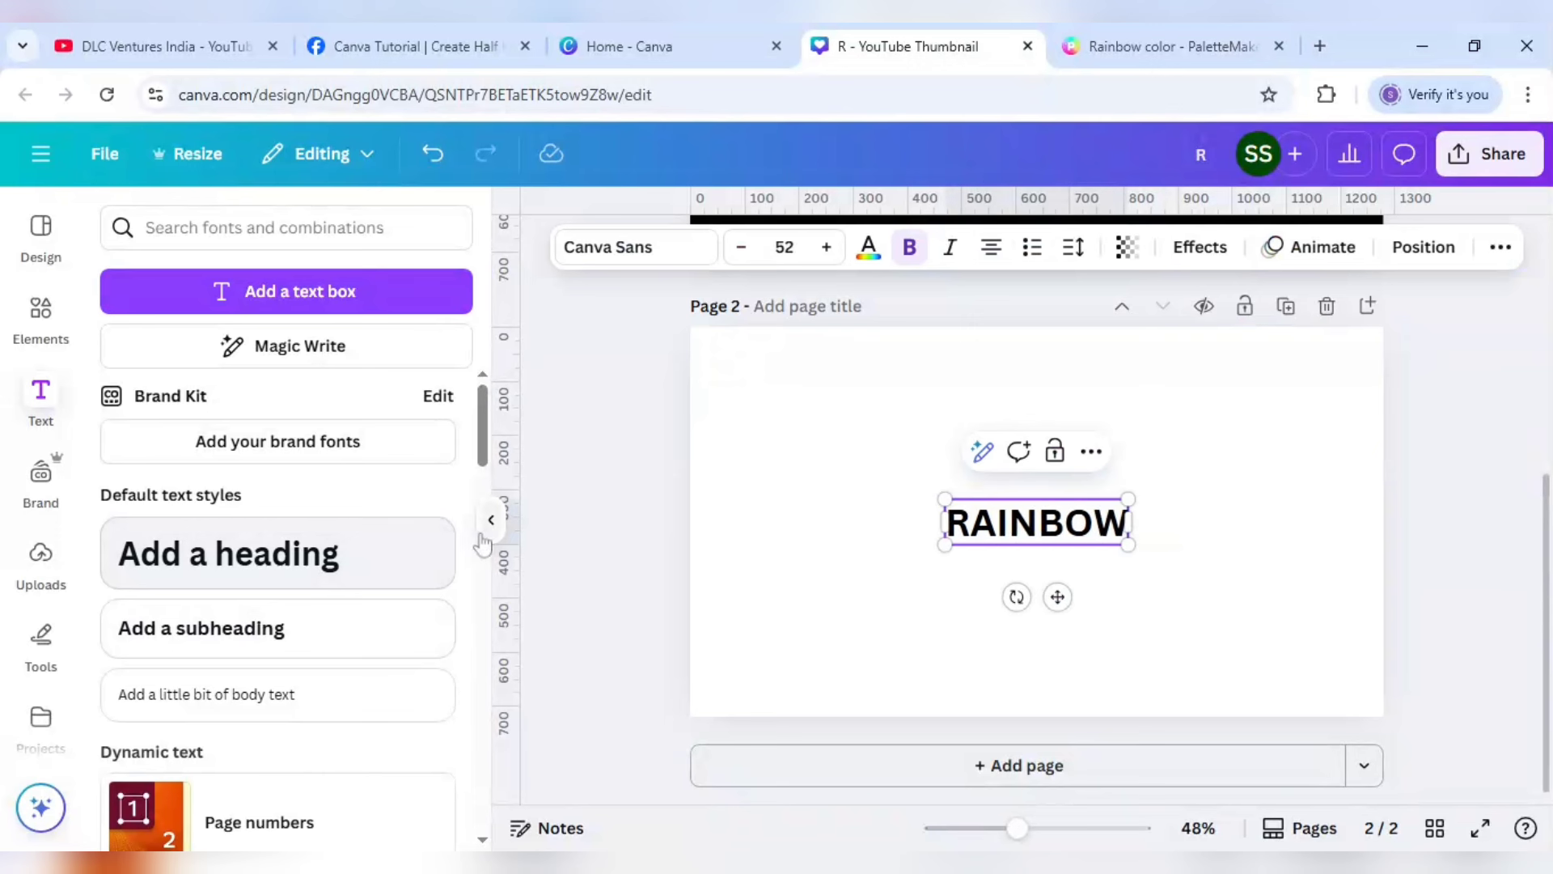
left_click(859, 599)
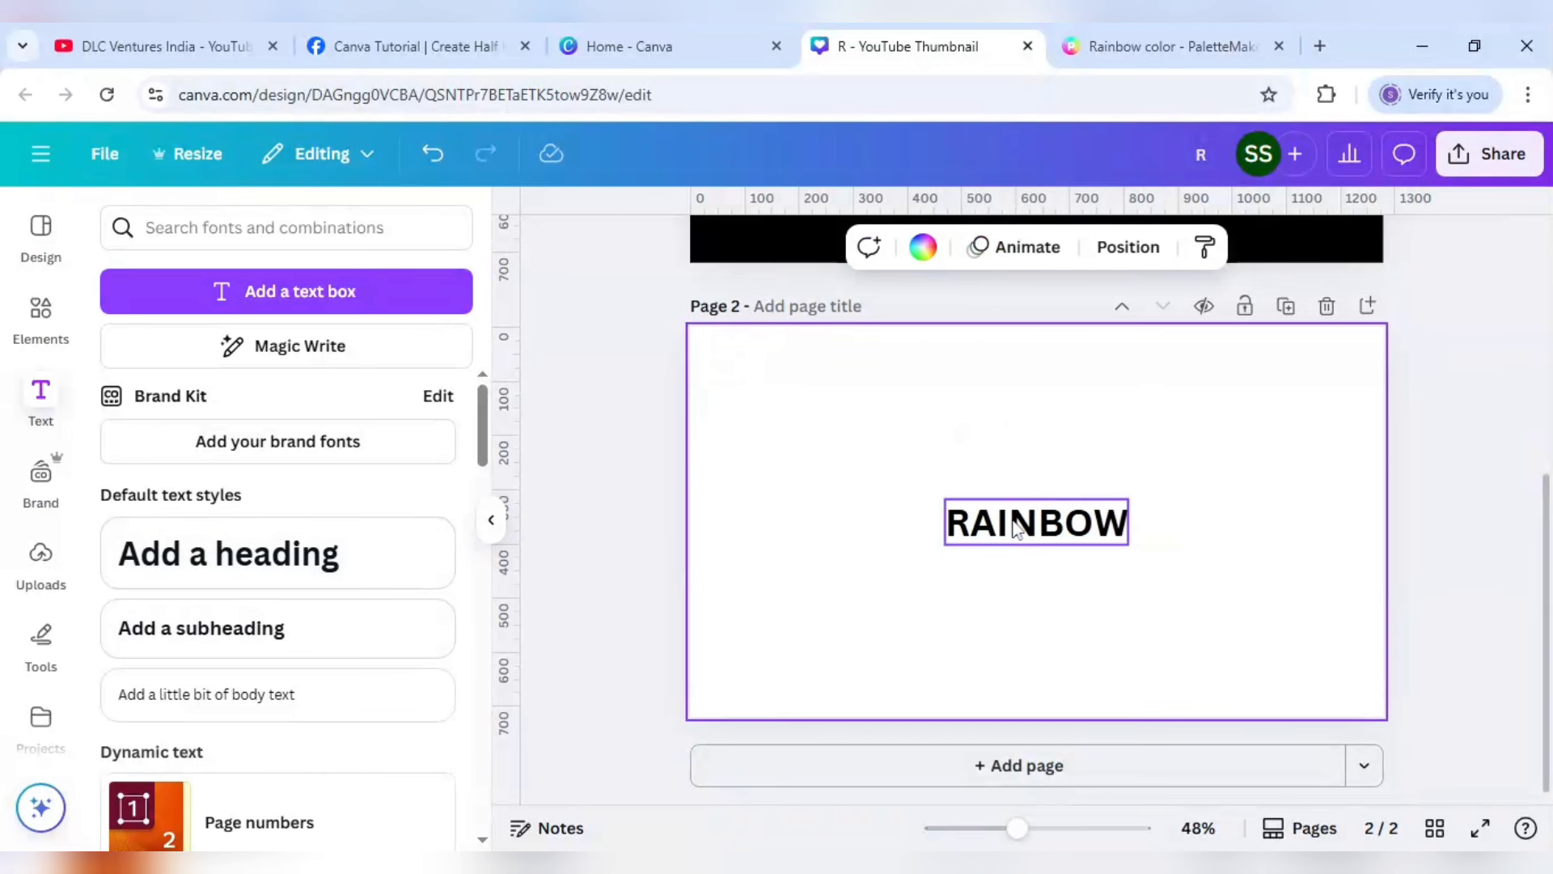
- Enlarge the RAINBOW heading on page 2 to a font size of about 180, spanning most of the page width
left_click(1116, 556)
left_click_drag(1126, 547, 1365, 603)
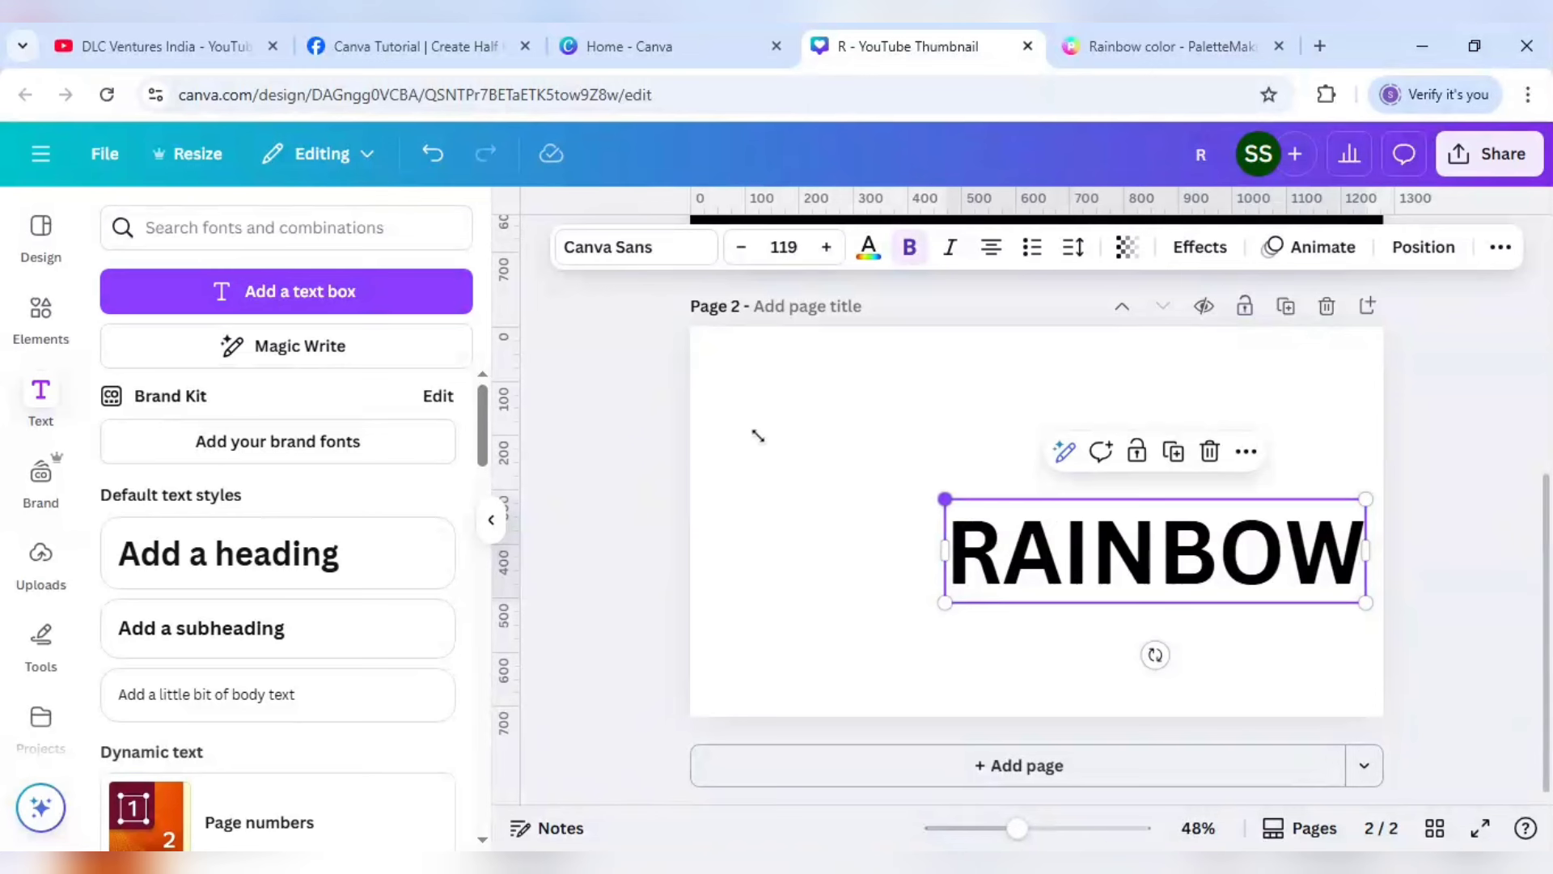
left_click_drag(758, 436, 735, 414)
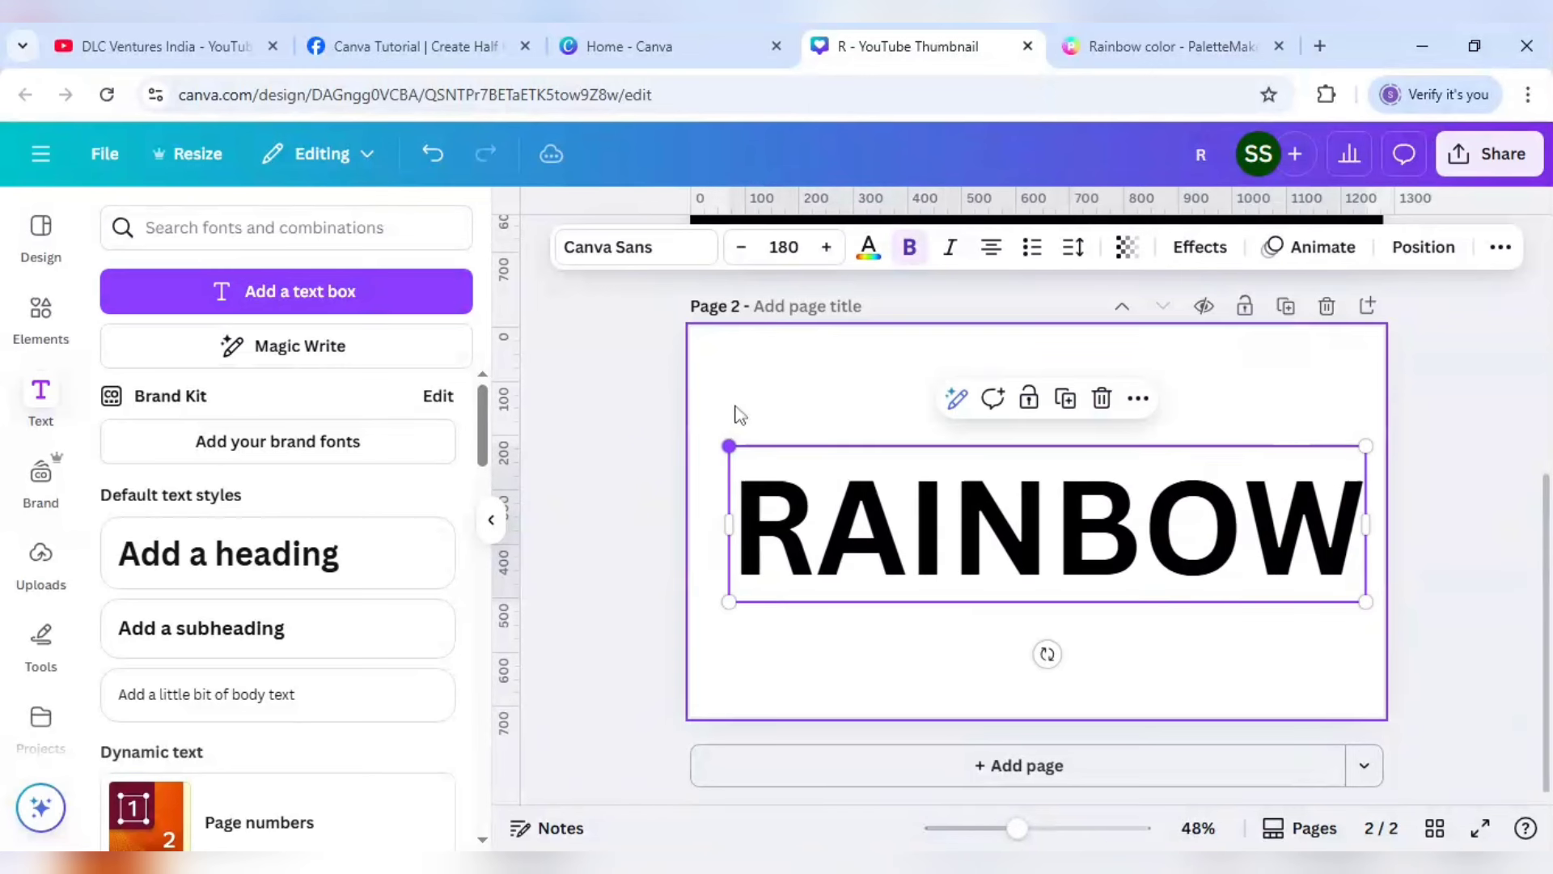
- Set the RAINBOW heading's font to Archivo Black and widen its text box so the word fits on one line
left_click(675, 265)
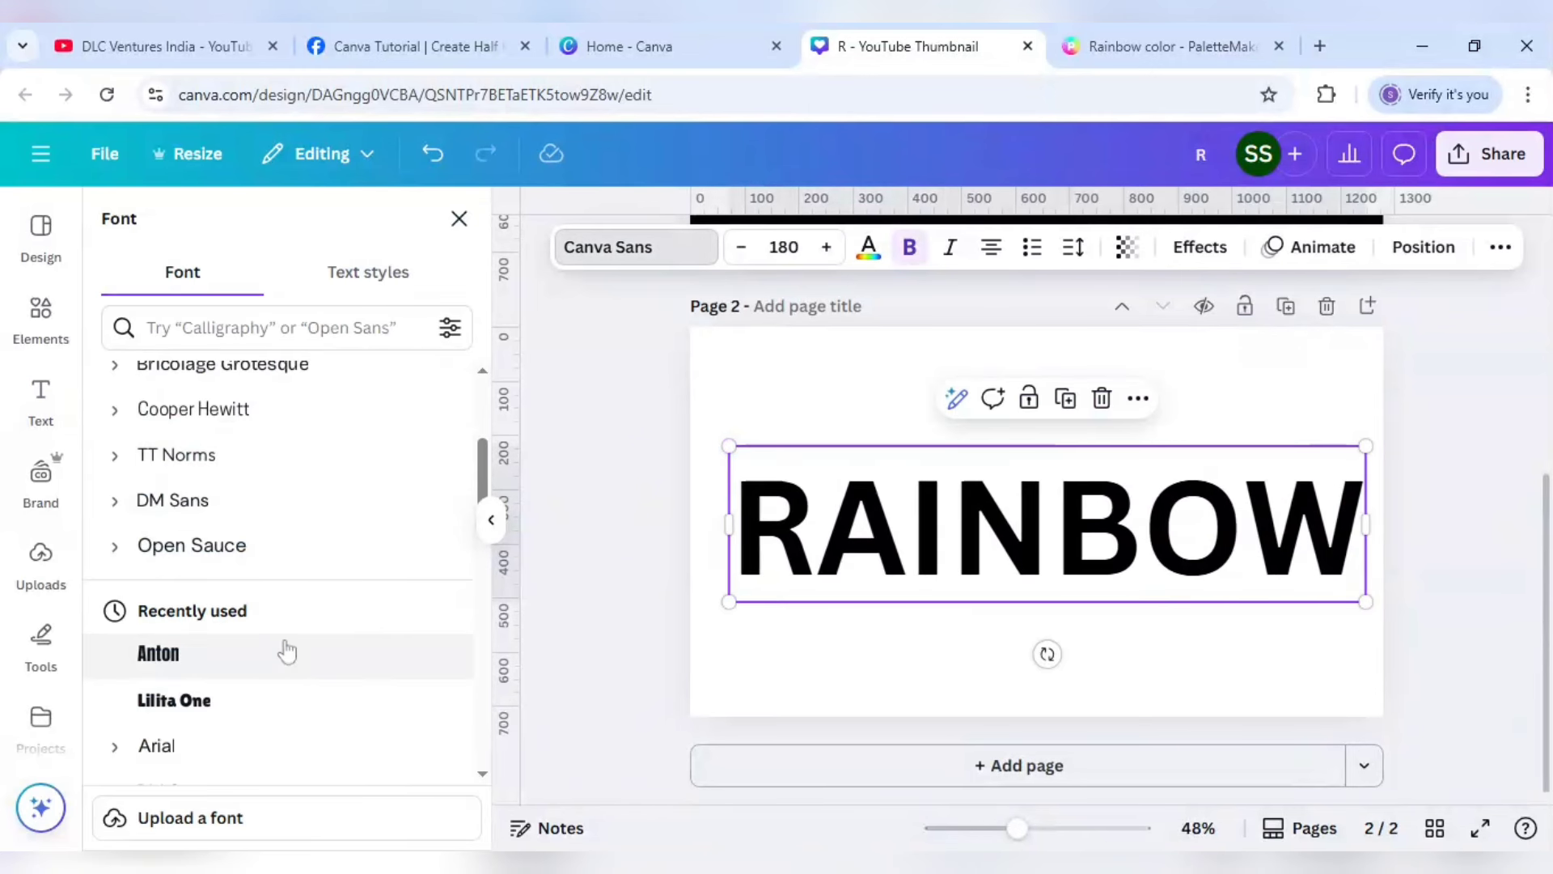
scroll(285, 647, "down", 3)
scroll(285, 647, "up", 6)
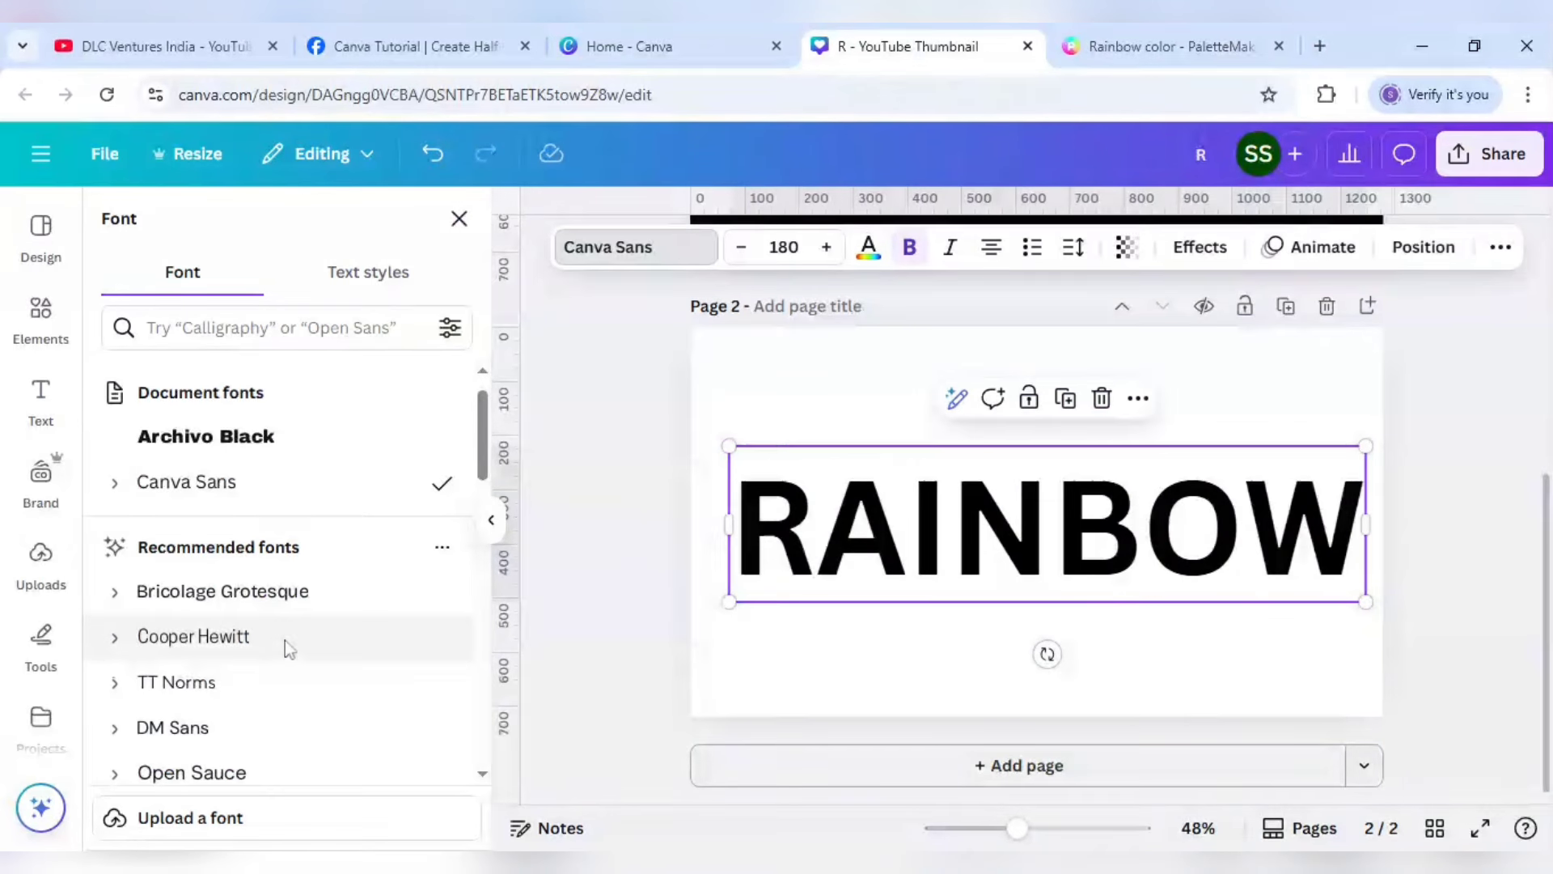
left_click(284, 447)
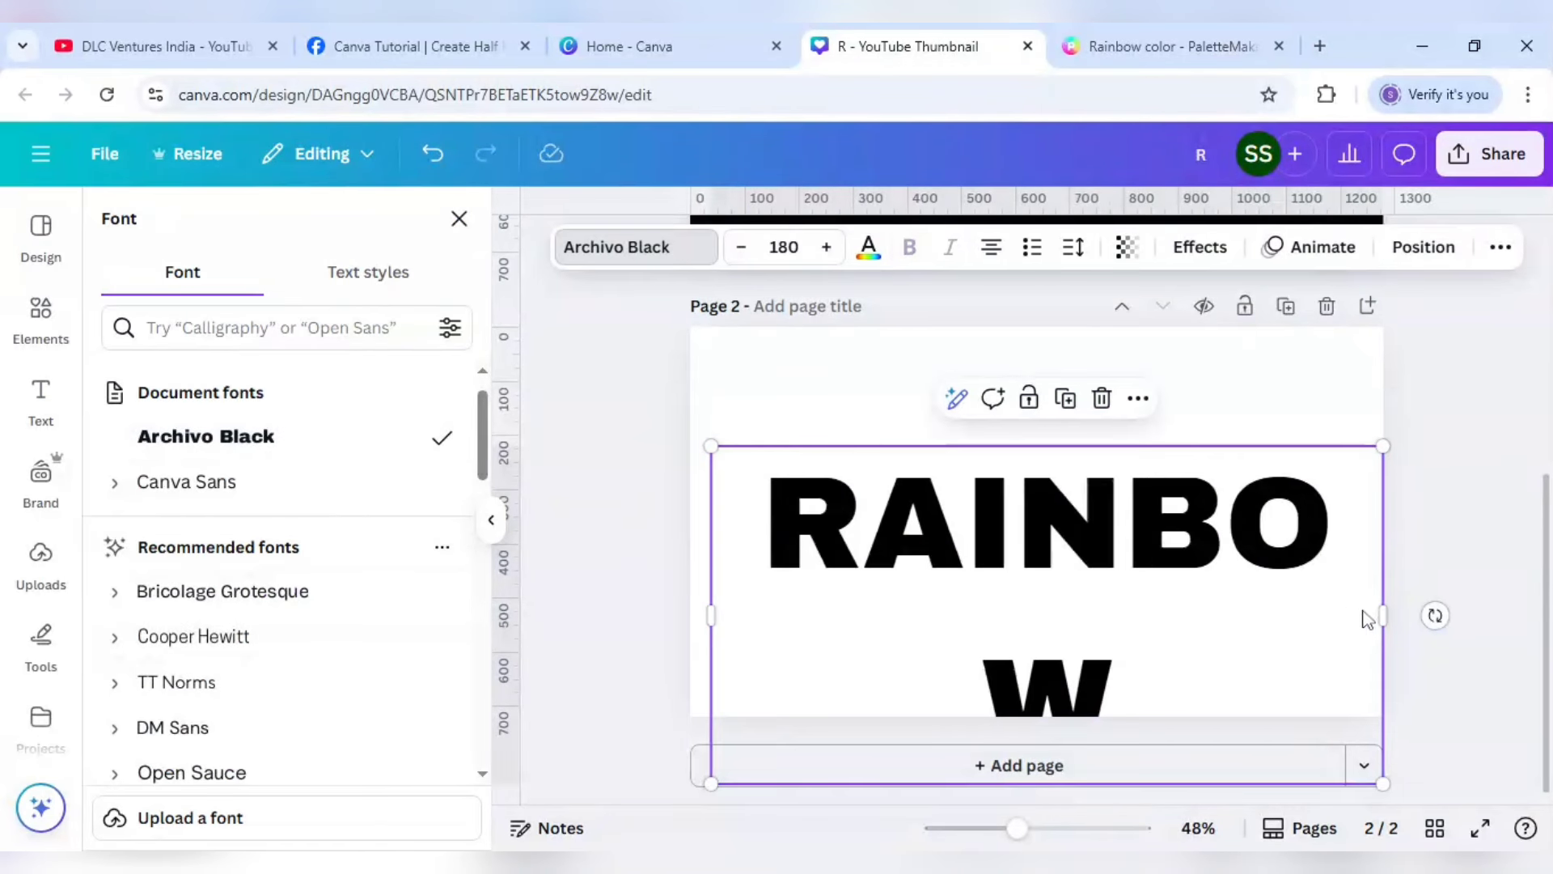
left_click_drag(1385, 619, 1428, 623)
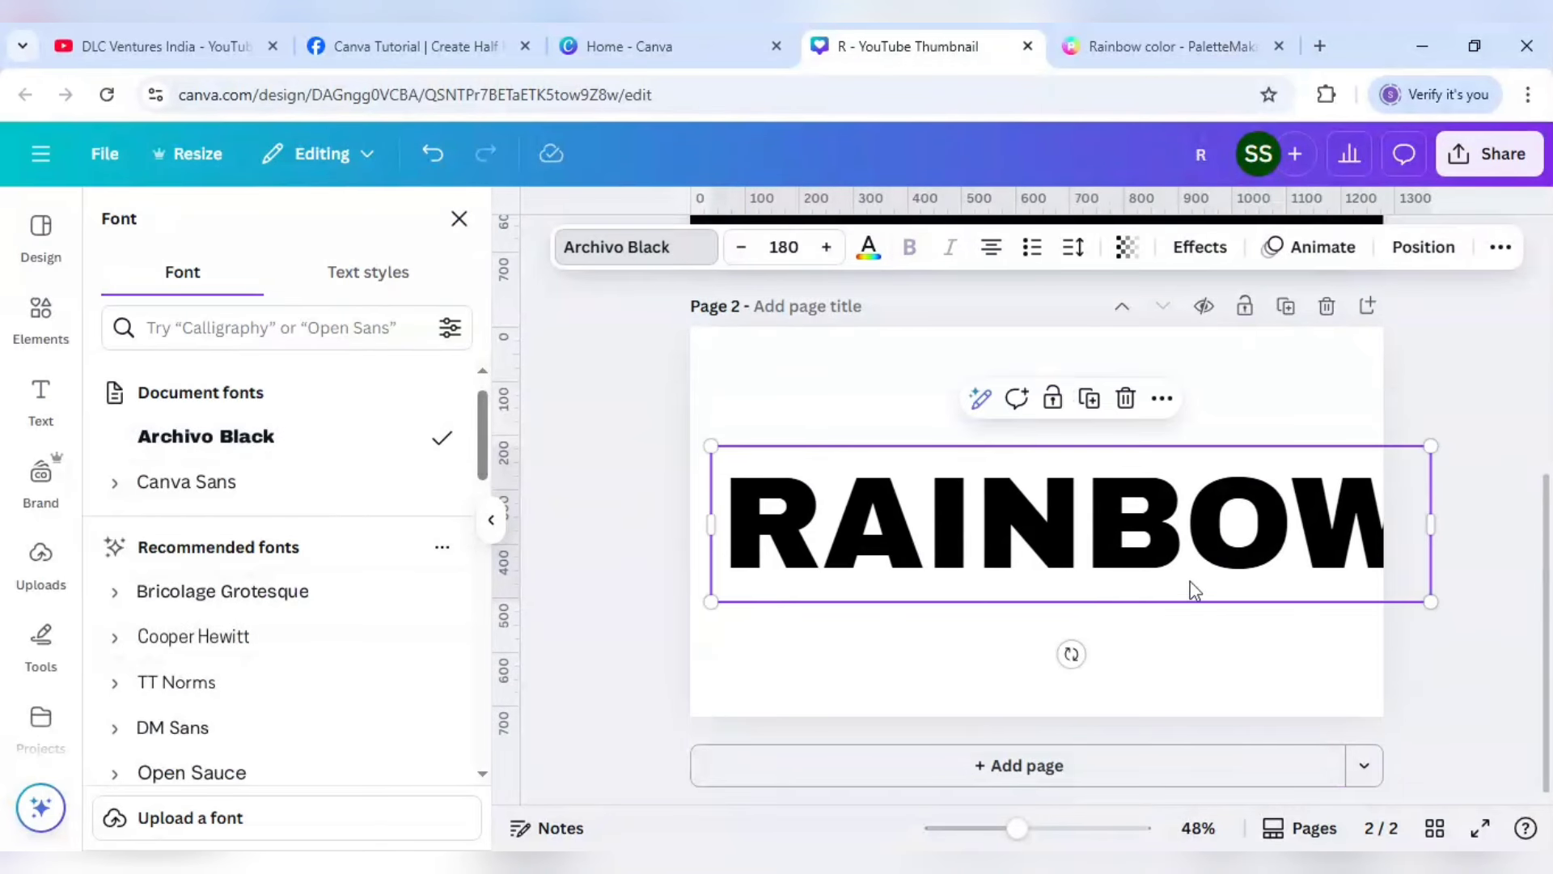
- Move the RAINBOW heading to the page's left edge and reduce its font size to about 170
left_click_drag(1192, 589, 1165, 578)
left_click(842, 538)
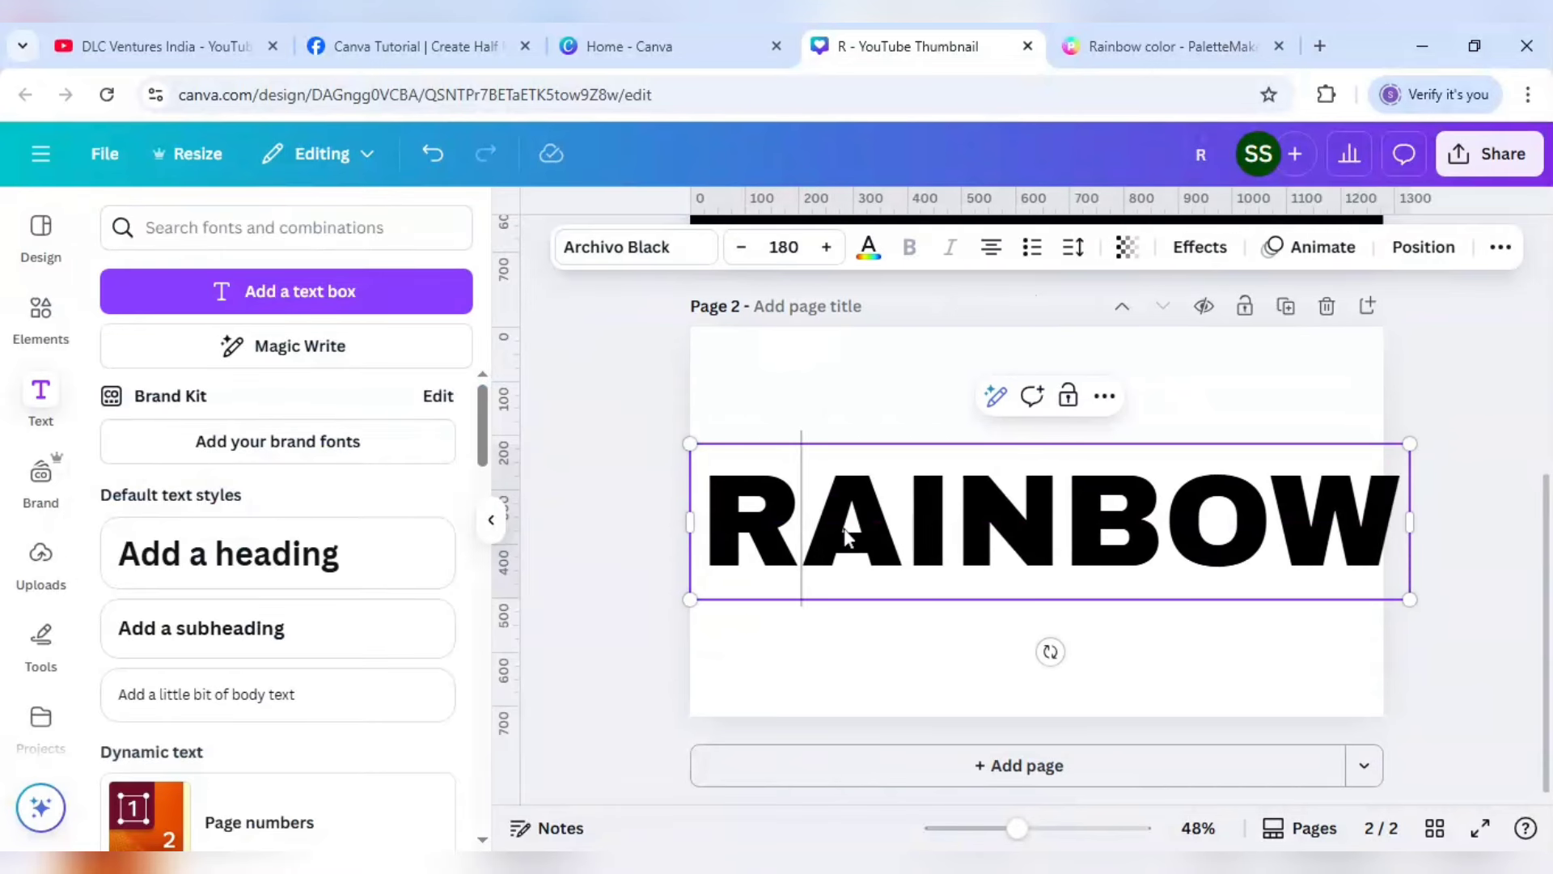
left_click(588, 635)
left_click(956, 548)
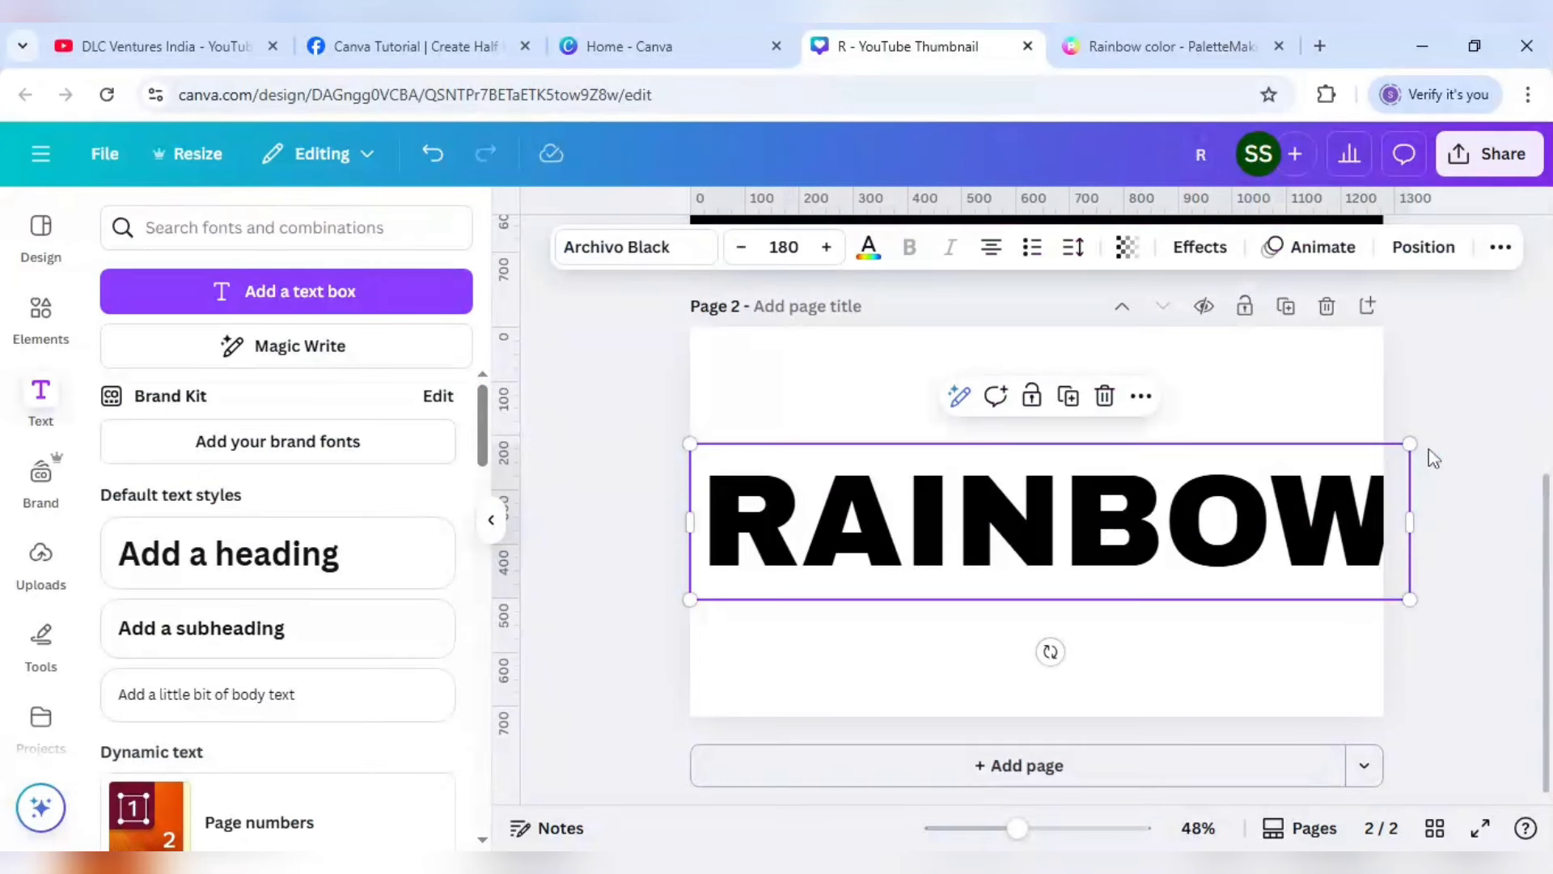
left_click_drag(1411, 443, 1375, 460)
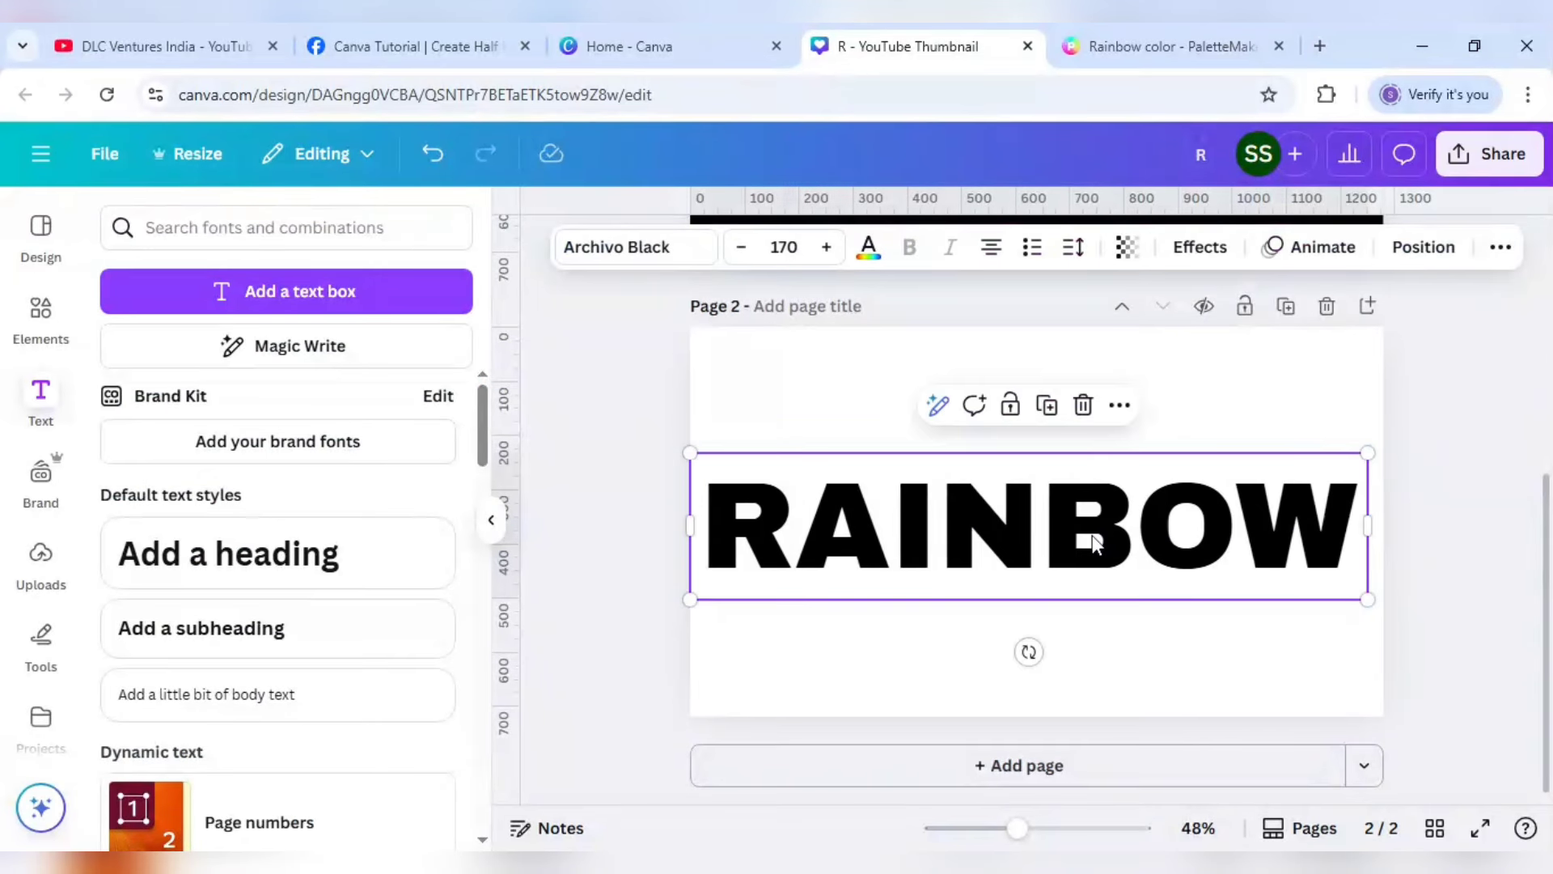
- Centre the RAINBOW heading on page 2
left_click_drag(1084, 537, 1104, 542)
left_click(858, 409)
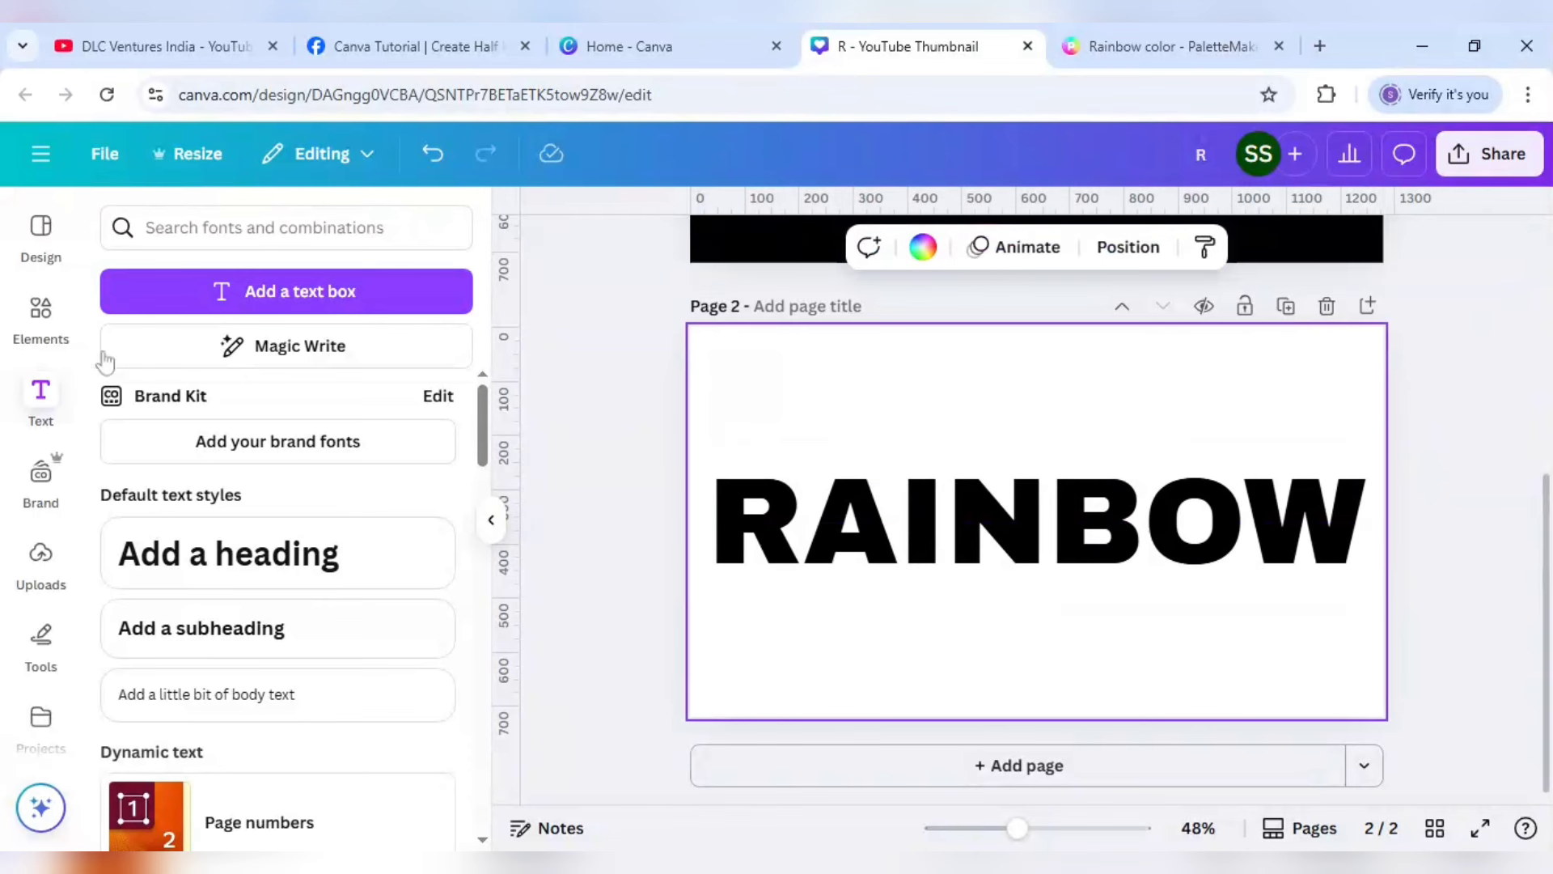
- Place the recently used Rainbow Textured Background image on page 2 and bring it in front of the heading
left_click(49, 309)
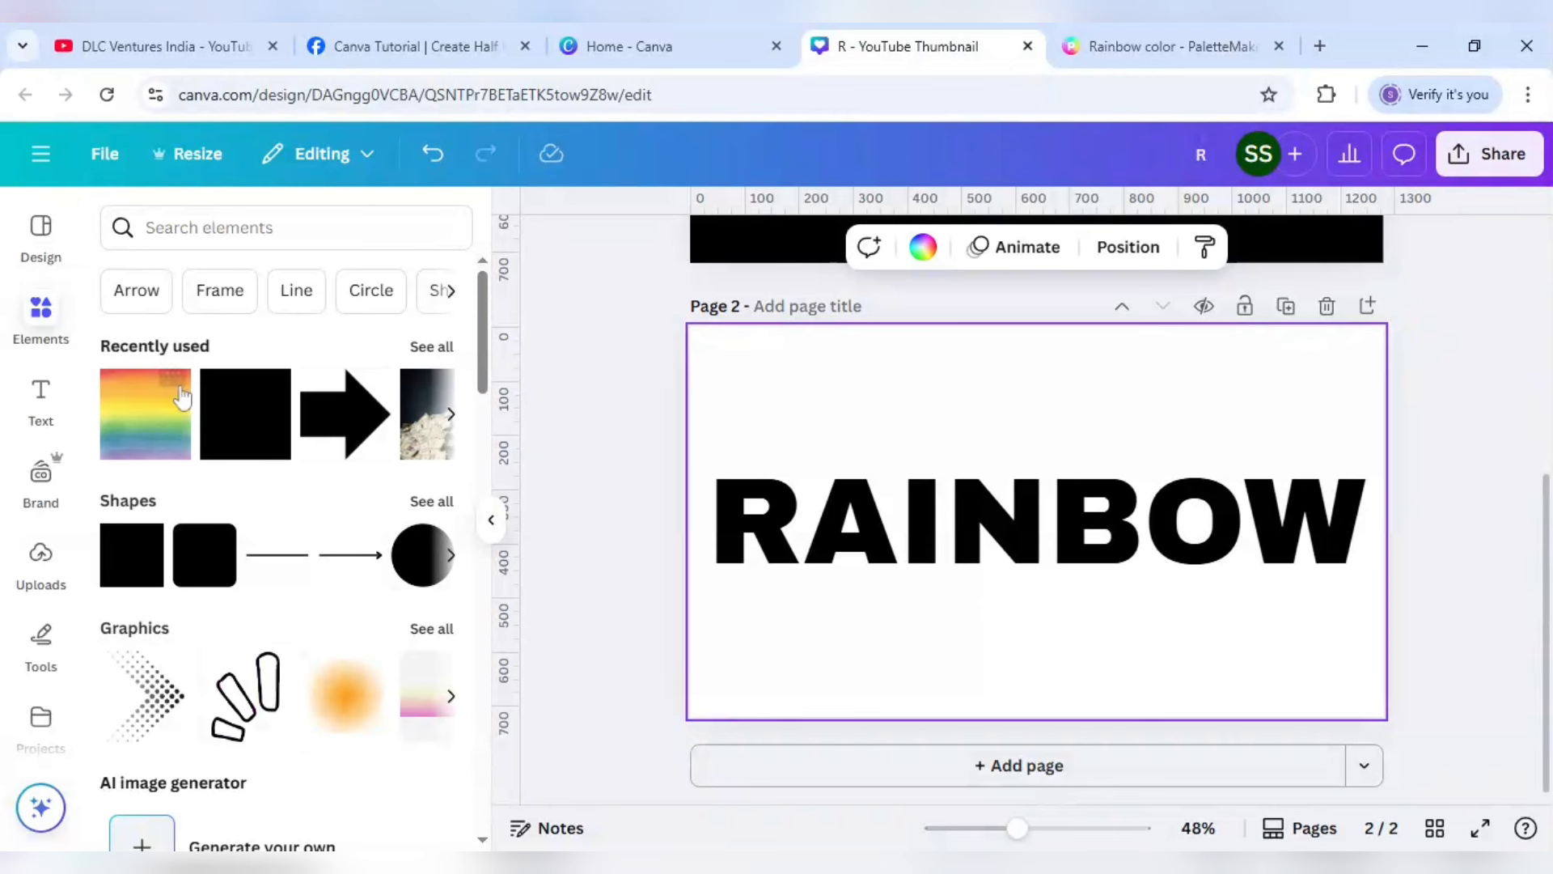
left_click(174, 389)
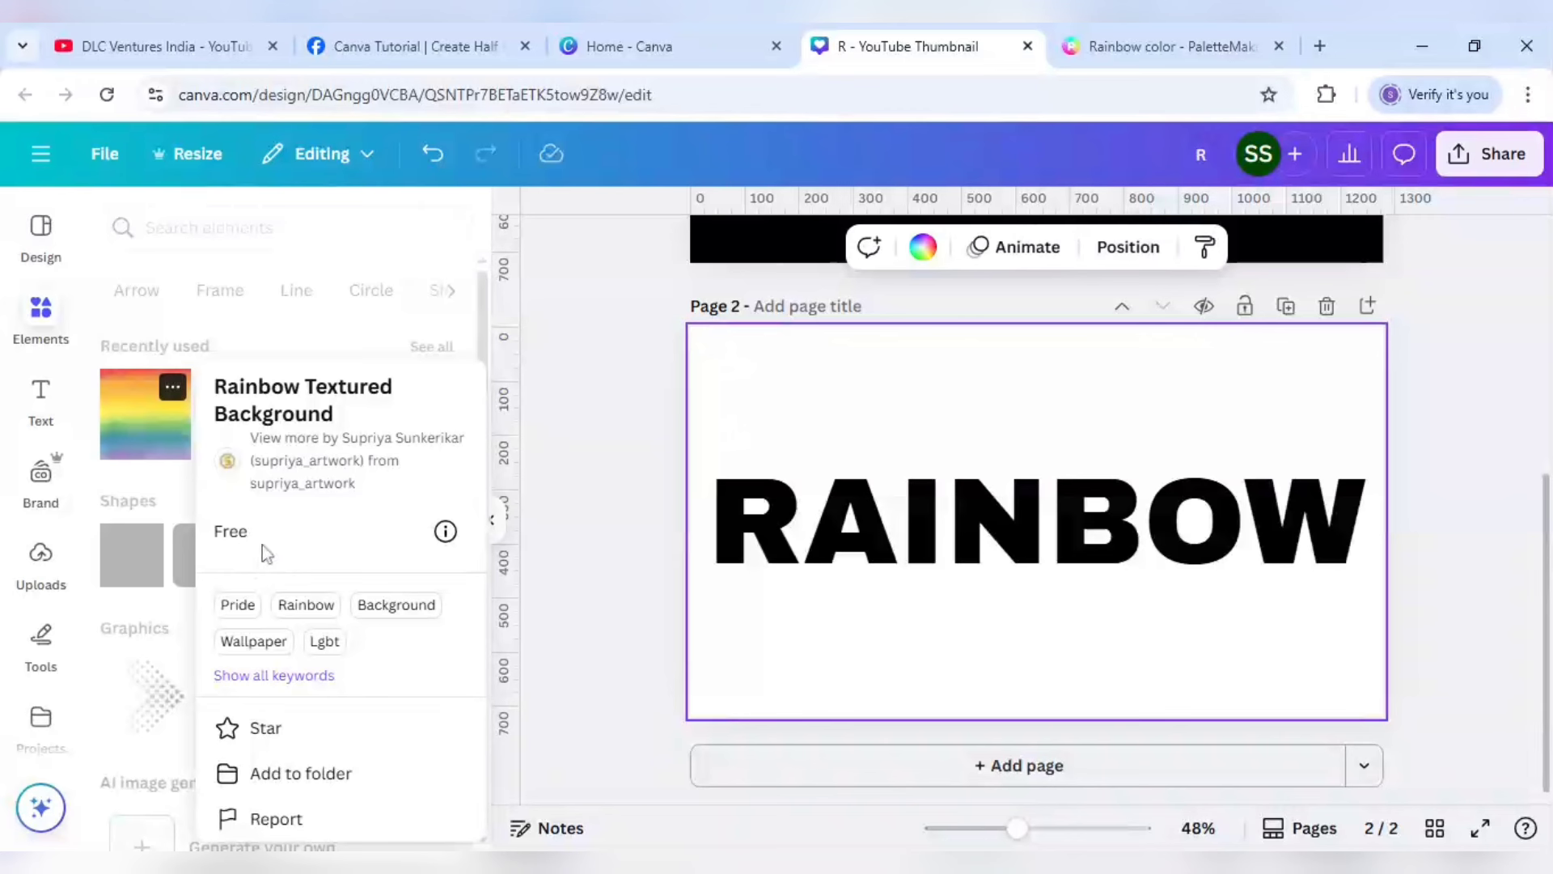
left_click(135, 508)
left_click(150, 433)
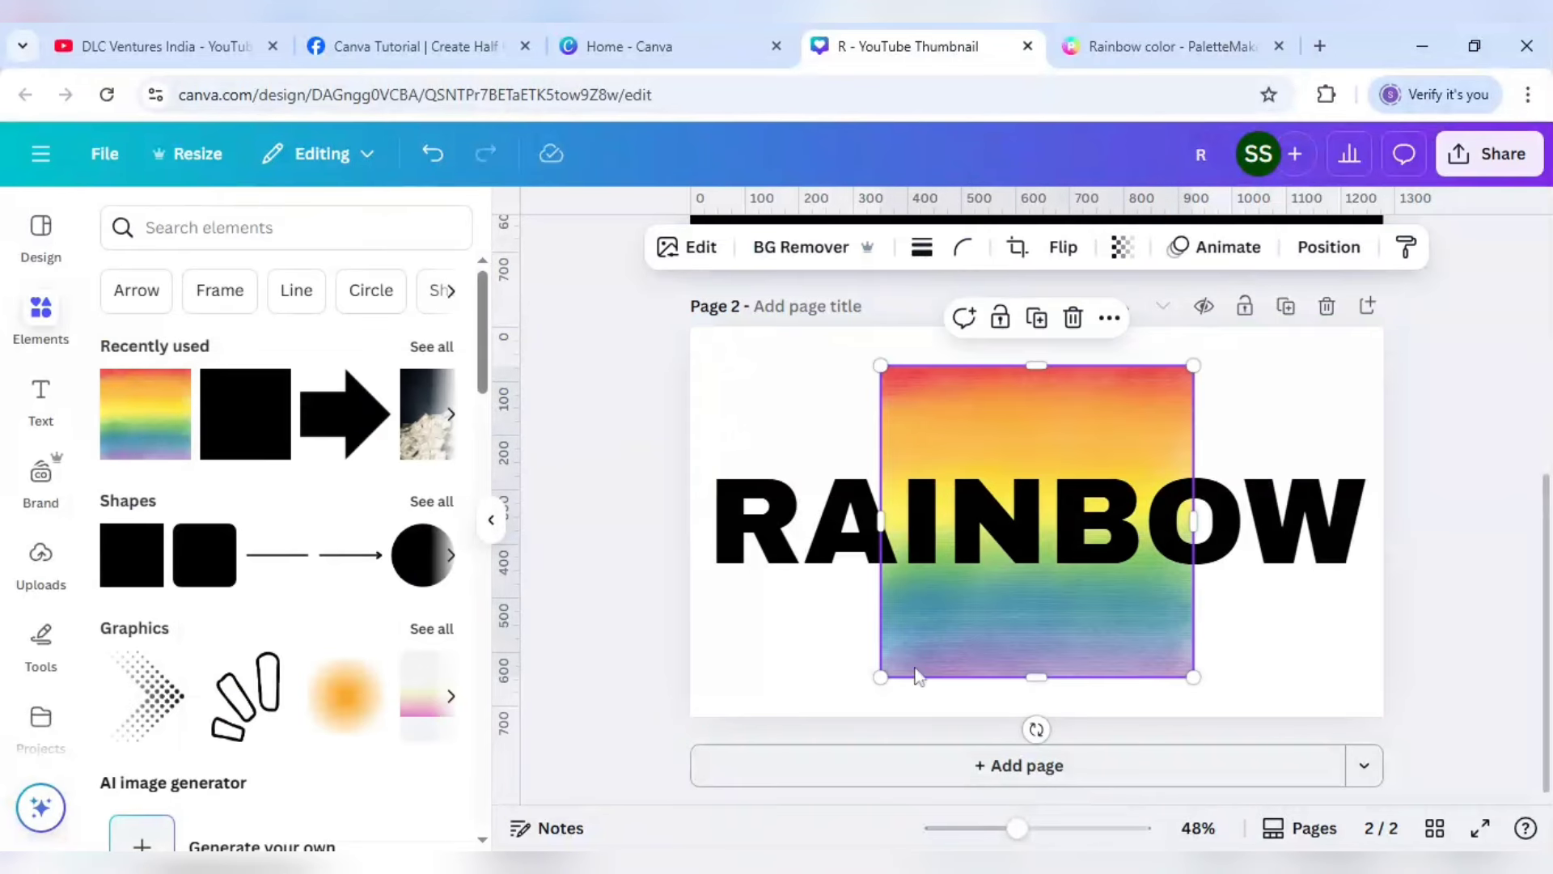
right_click(1056, 625)
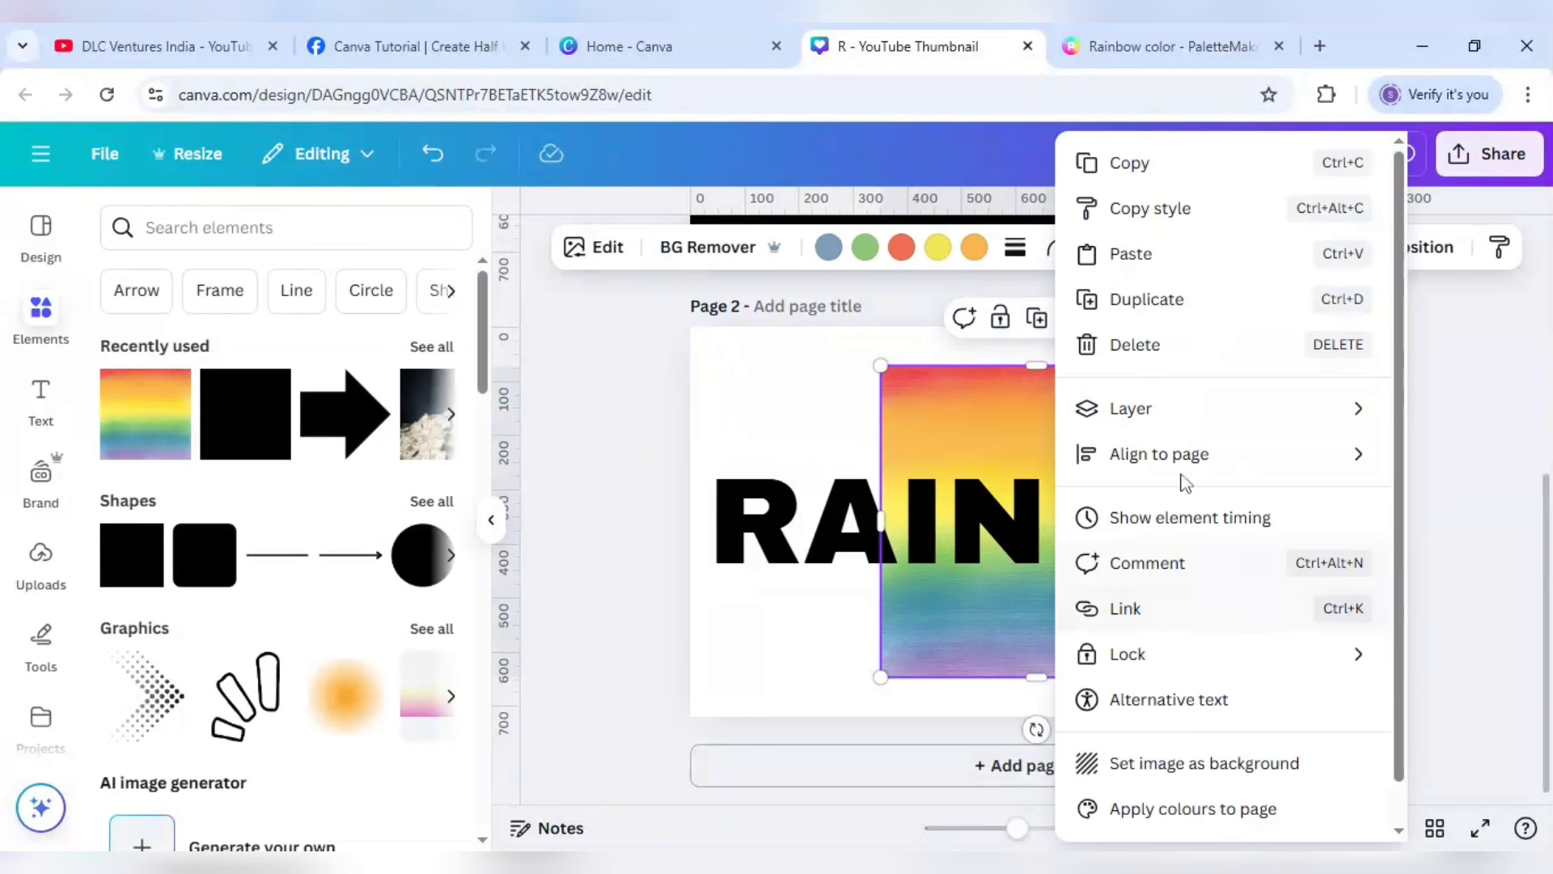
mouse_move(1173, 428)
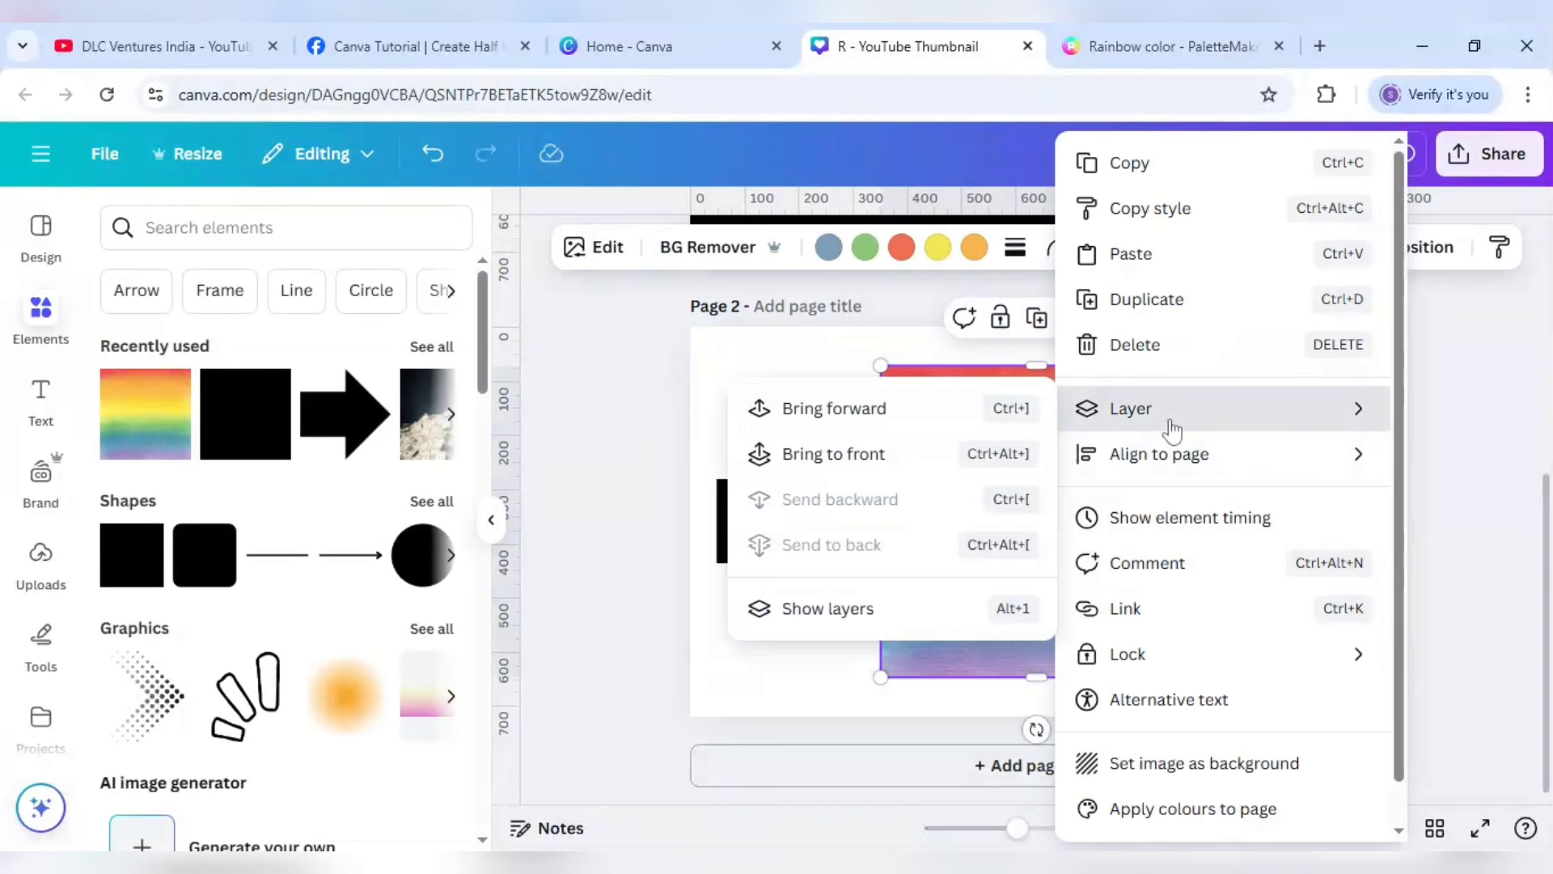
left_click(829, 454)
- Rotate the rainbow image 90° clockwise and enlarge it to cover the whole of page 2
left_click_drag(1036, 729, 830, 522)
left_click_drag(1189, 678, 1449, 794)
left_click_drag(879, 364, 618, 265)
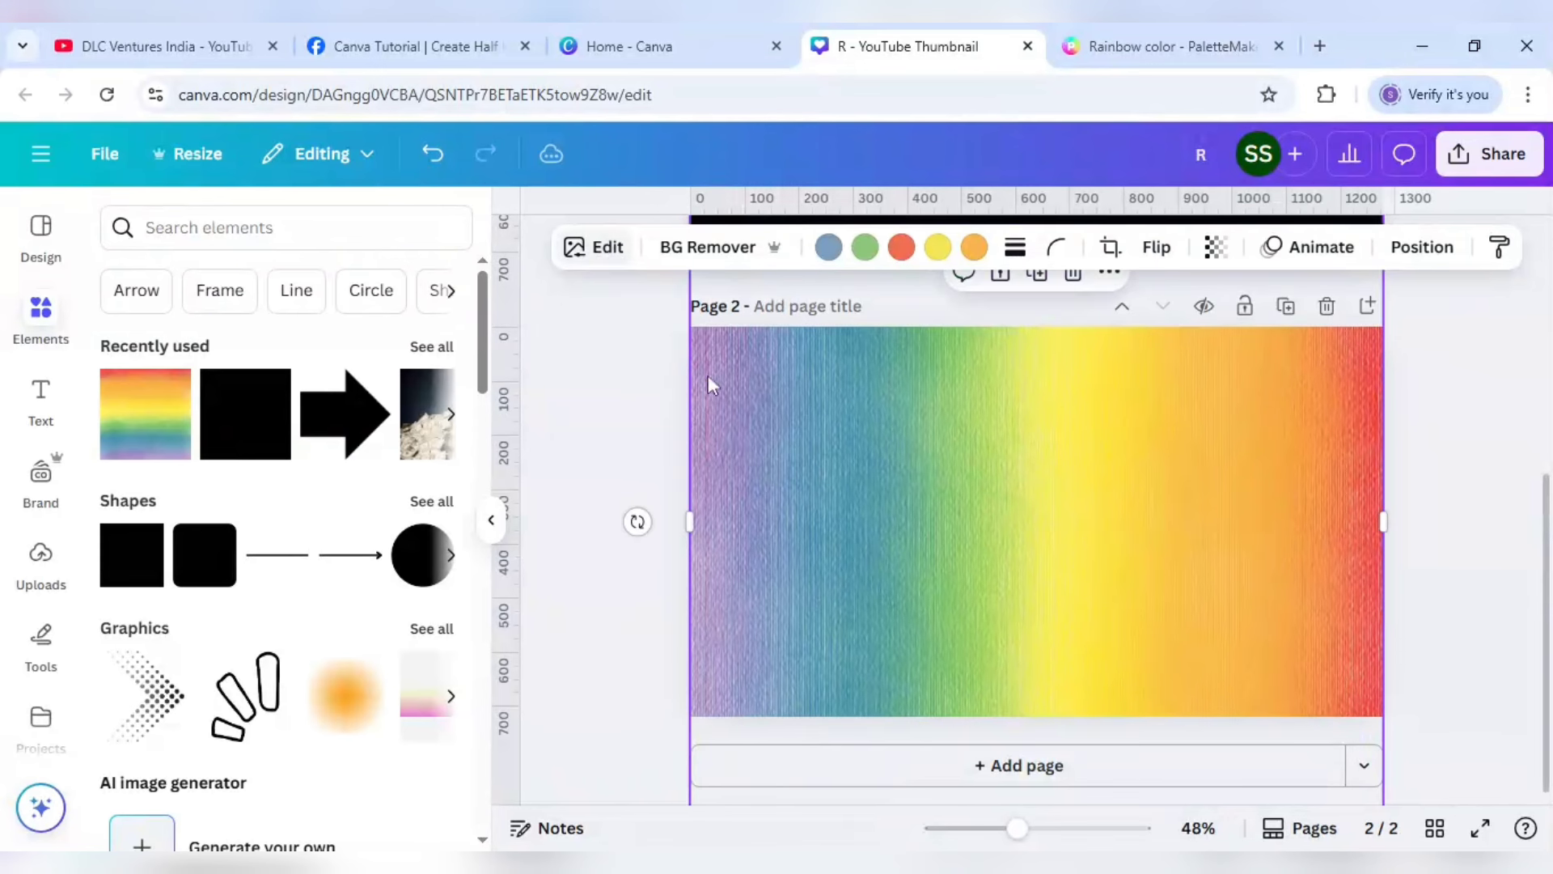
left_click(1214, 247)
left_click_drag(1266, 346, 1303, 361)
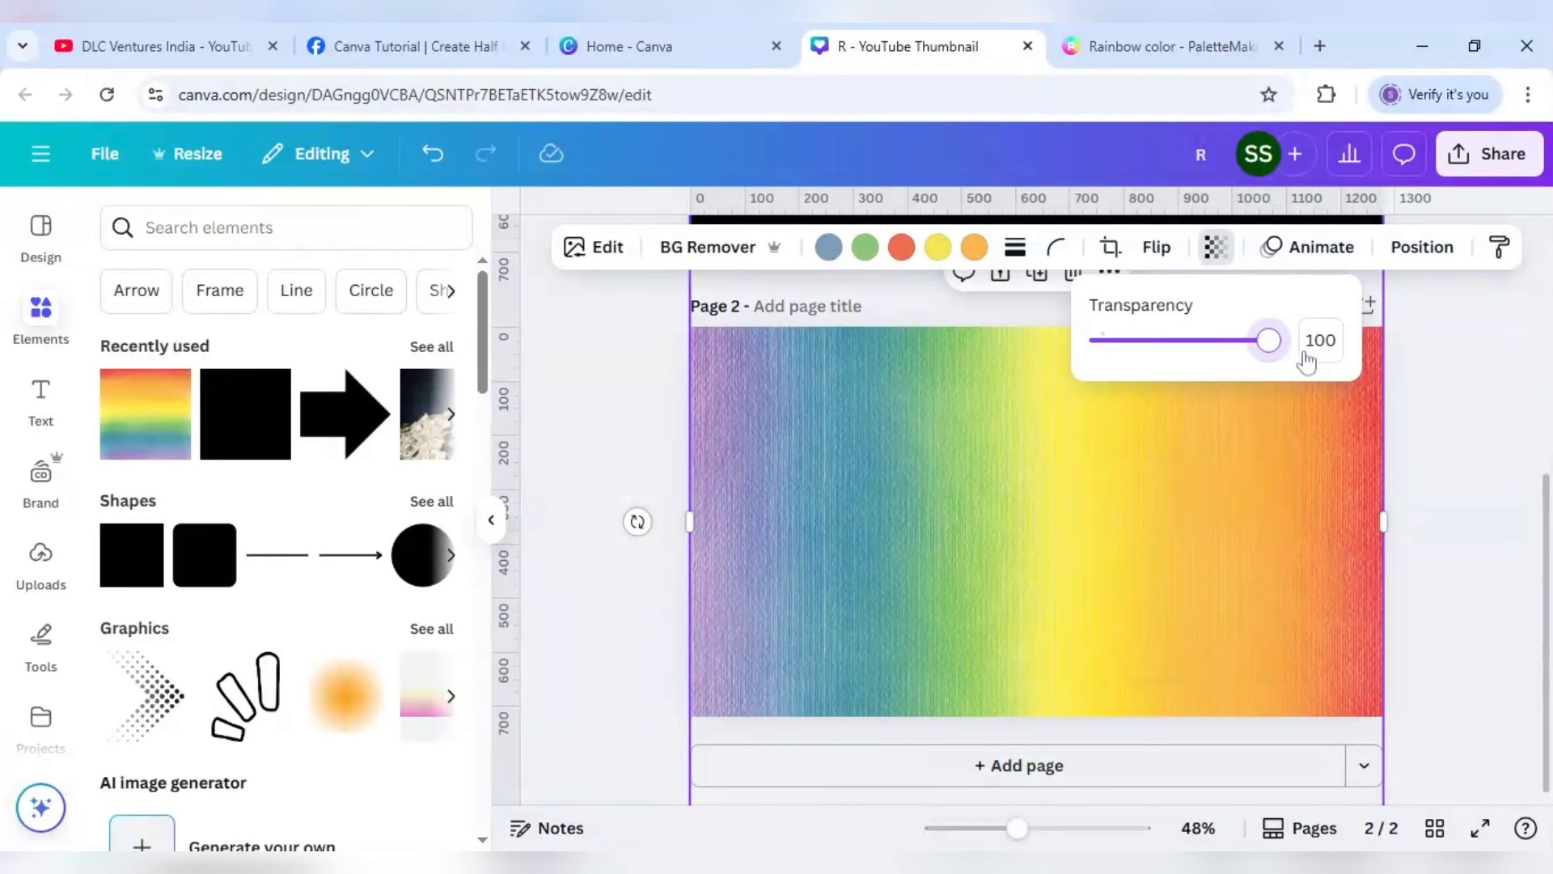
left_click(707, 457)
left_click(645, 465)
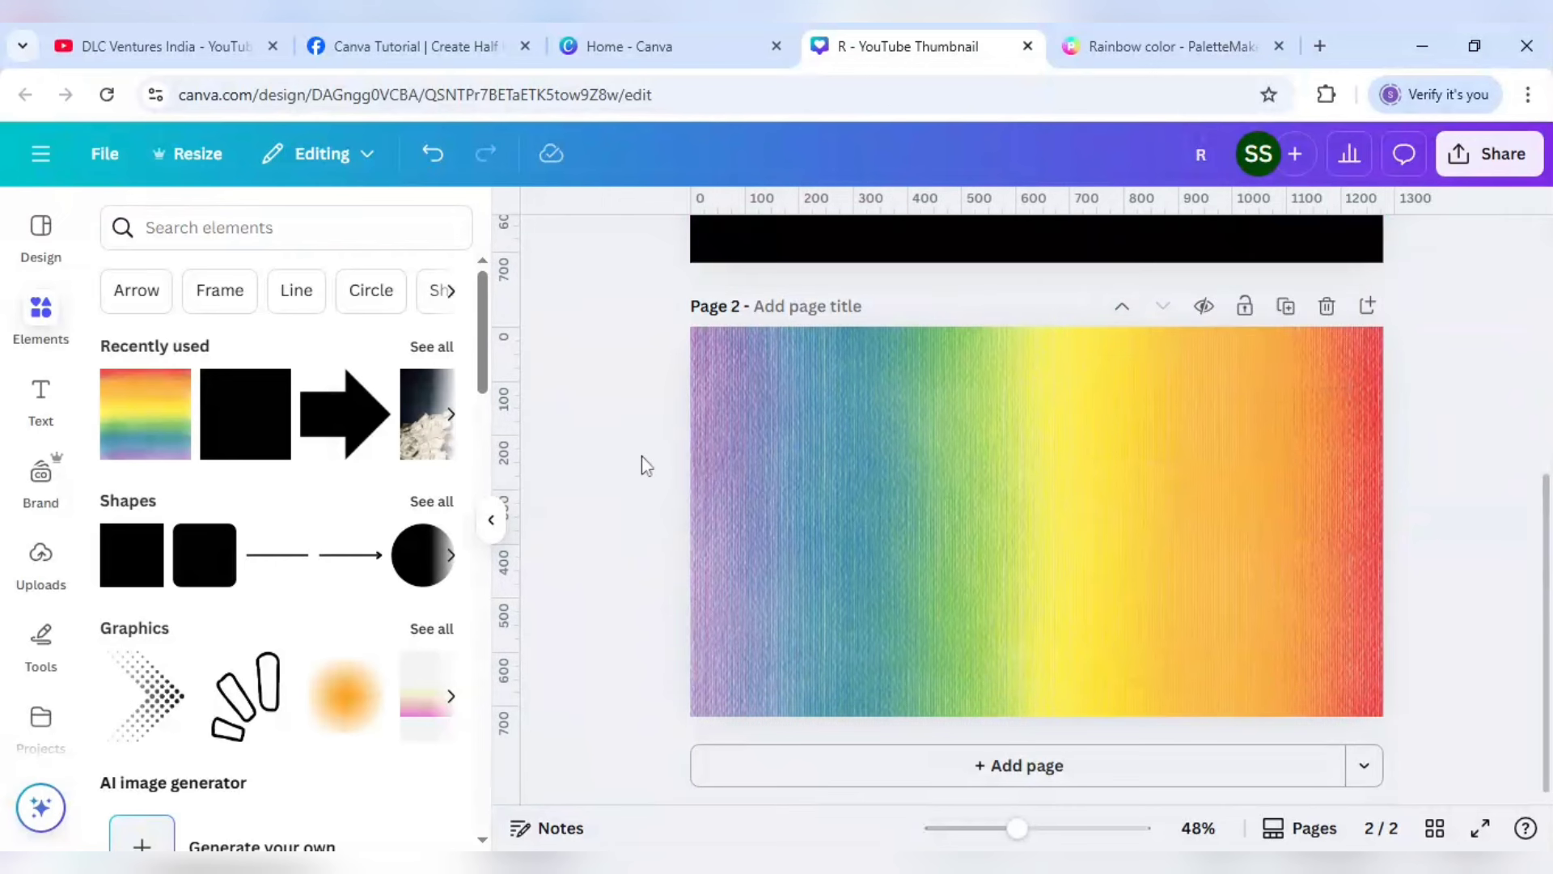
- Cut the rainbow image from page 2 and paste it onto a new blank third page
left_click(876, 454)
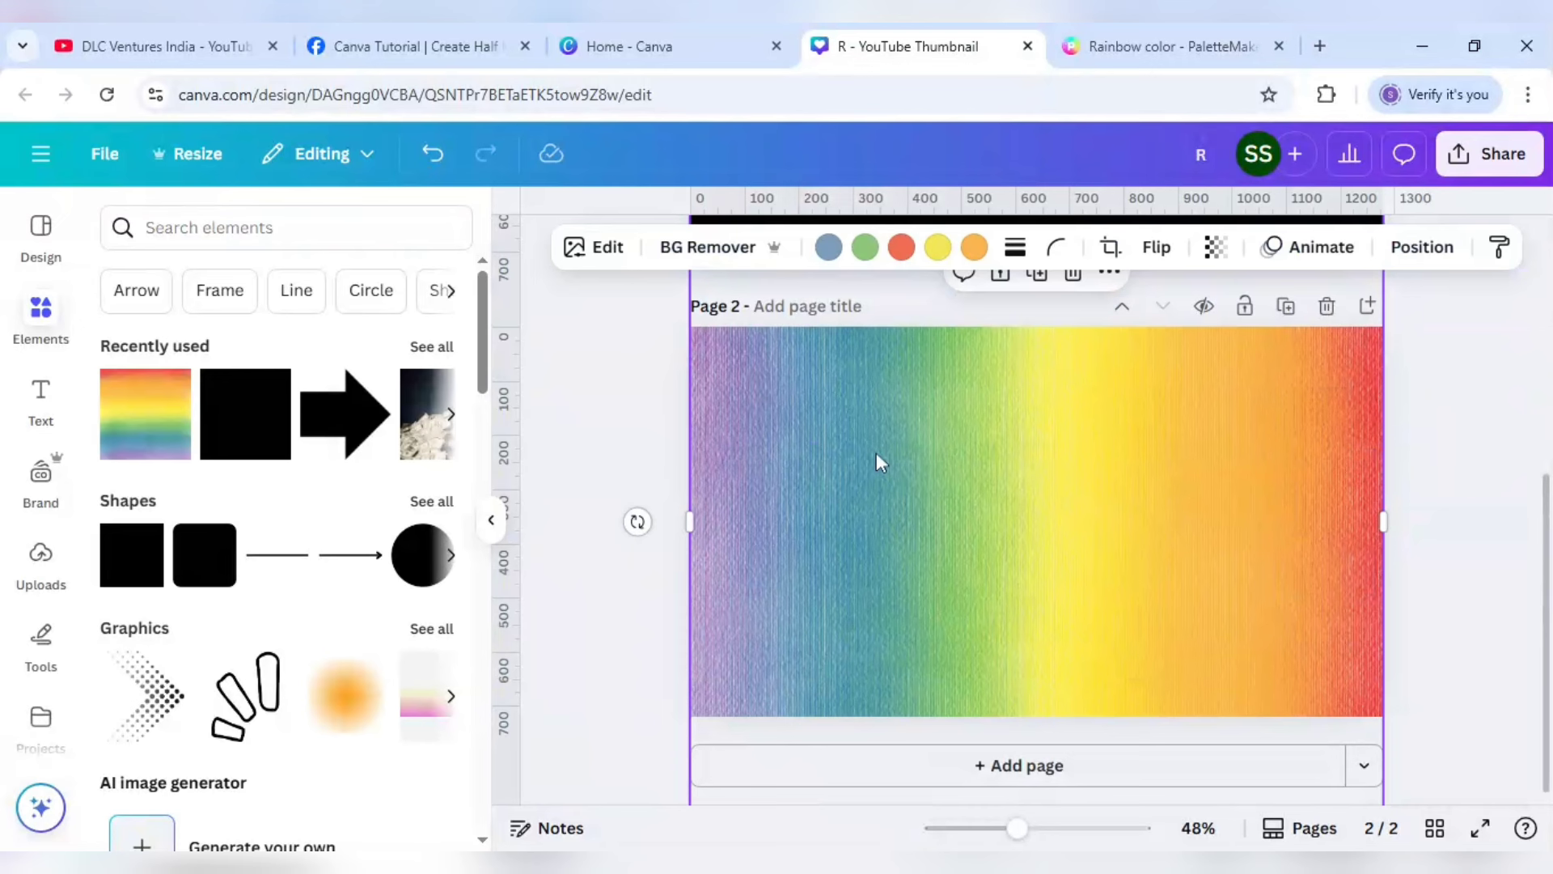
key("Delete")
left_click(877, 762)
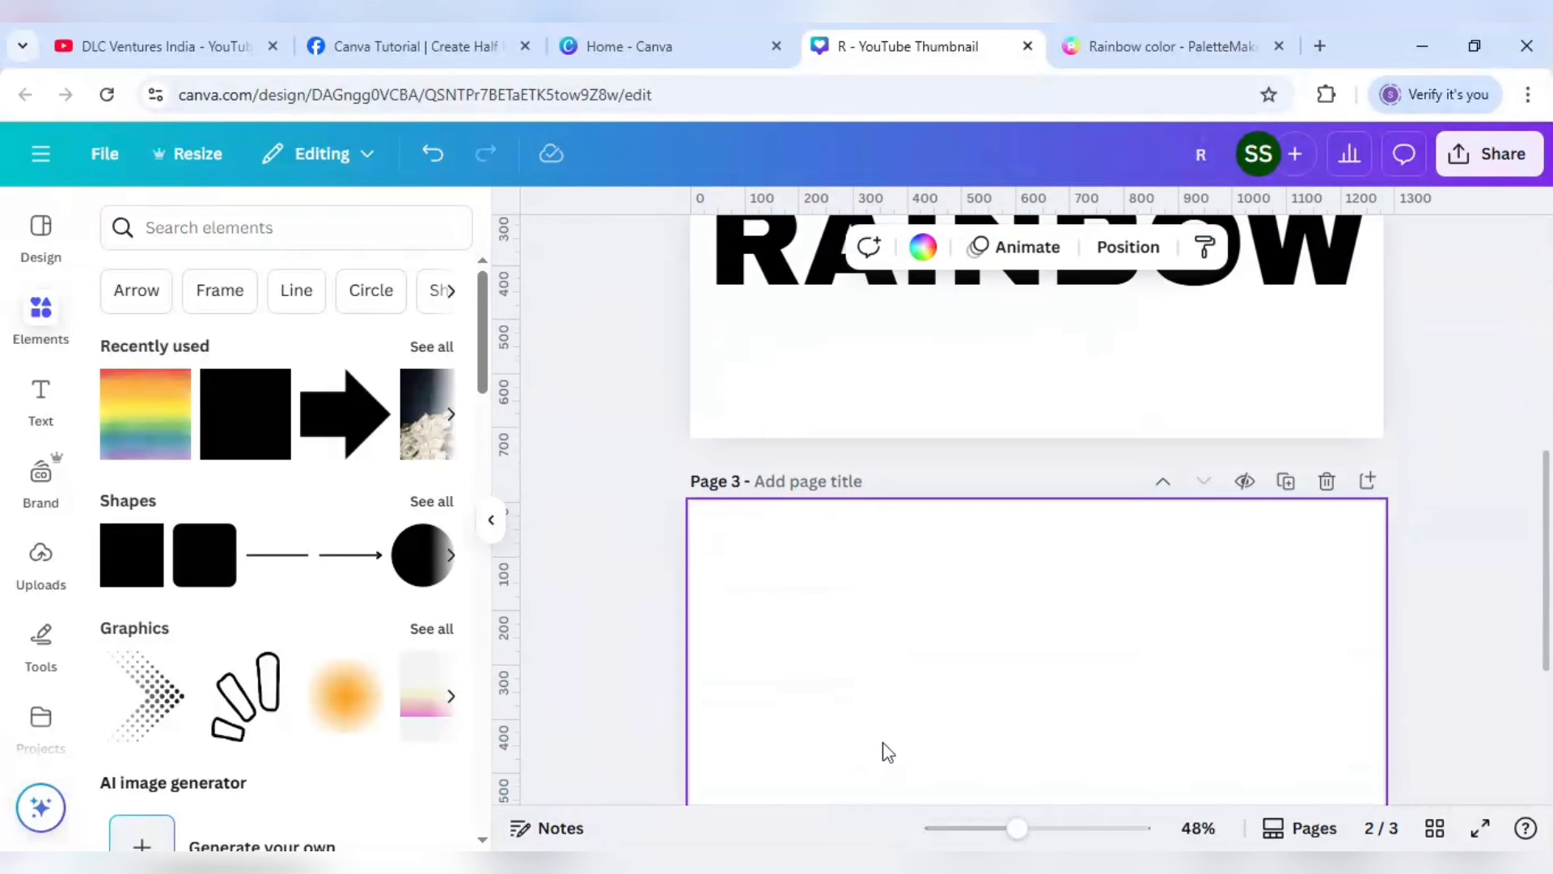
key("ctrl+v")
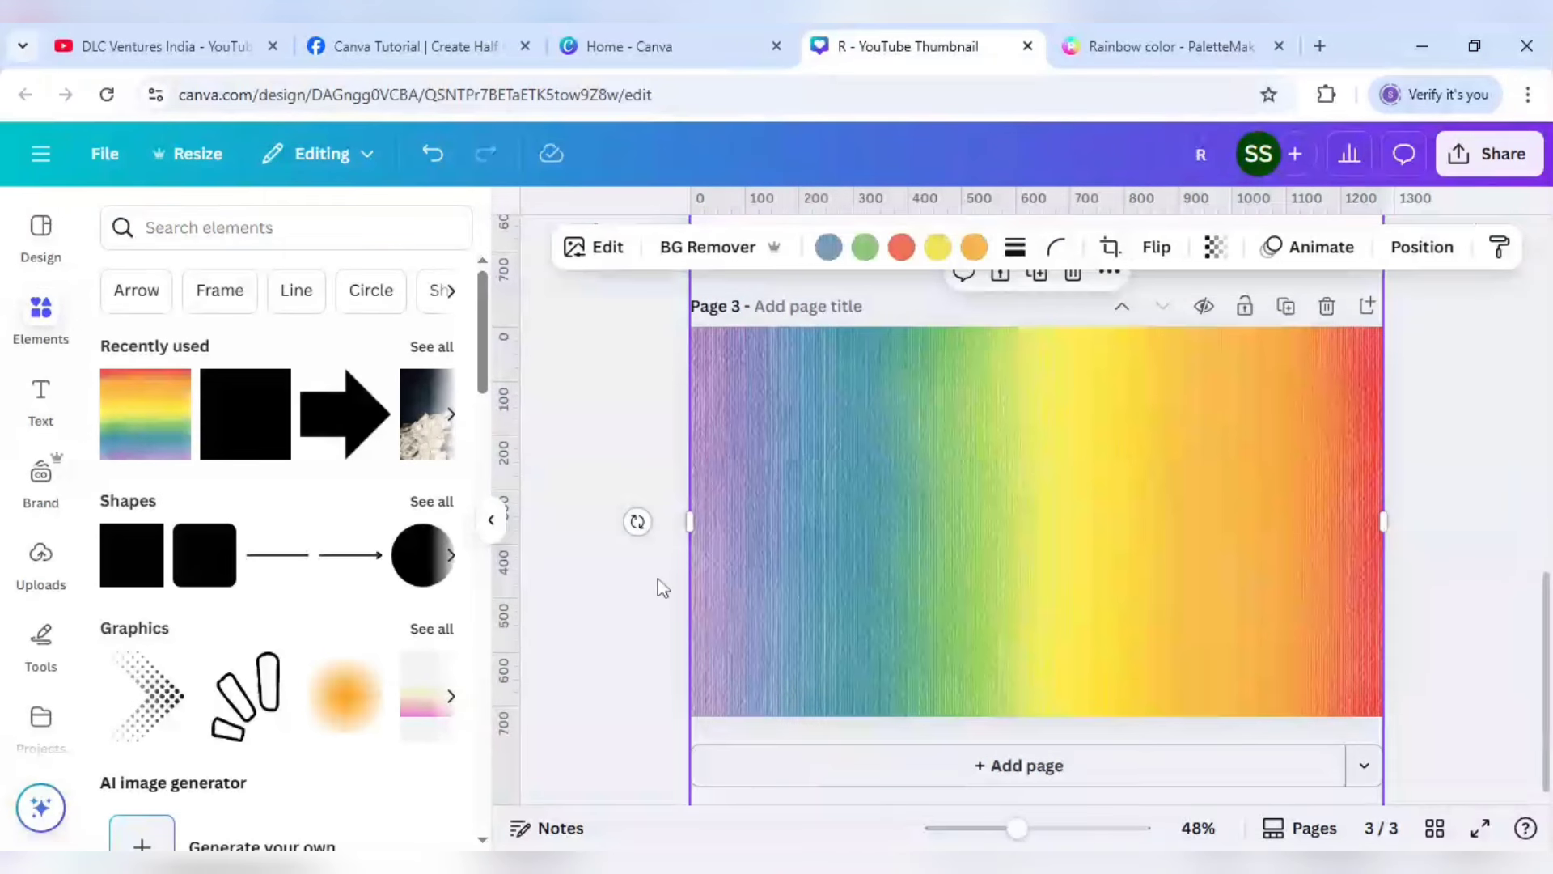
left_click(661, 588)
- Download only page 2, with the RAINBOW heading, as a PNG file
scroll(848, 529, "up", 5)
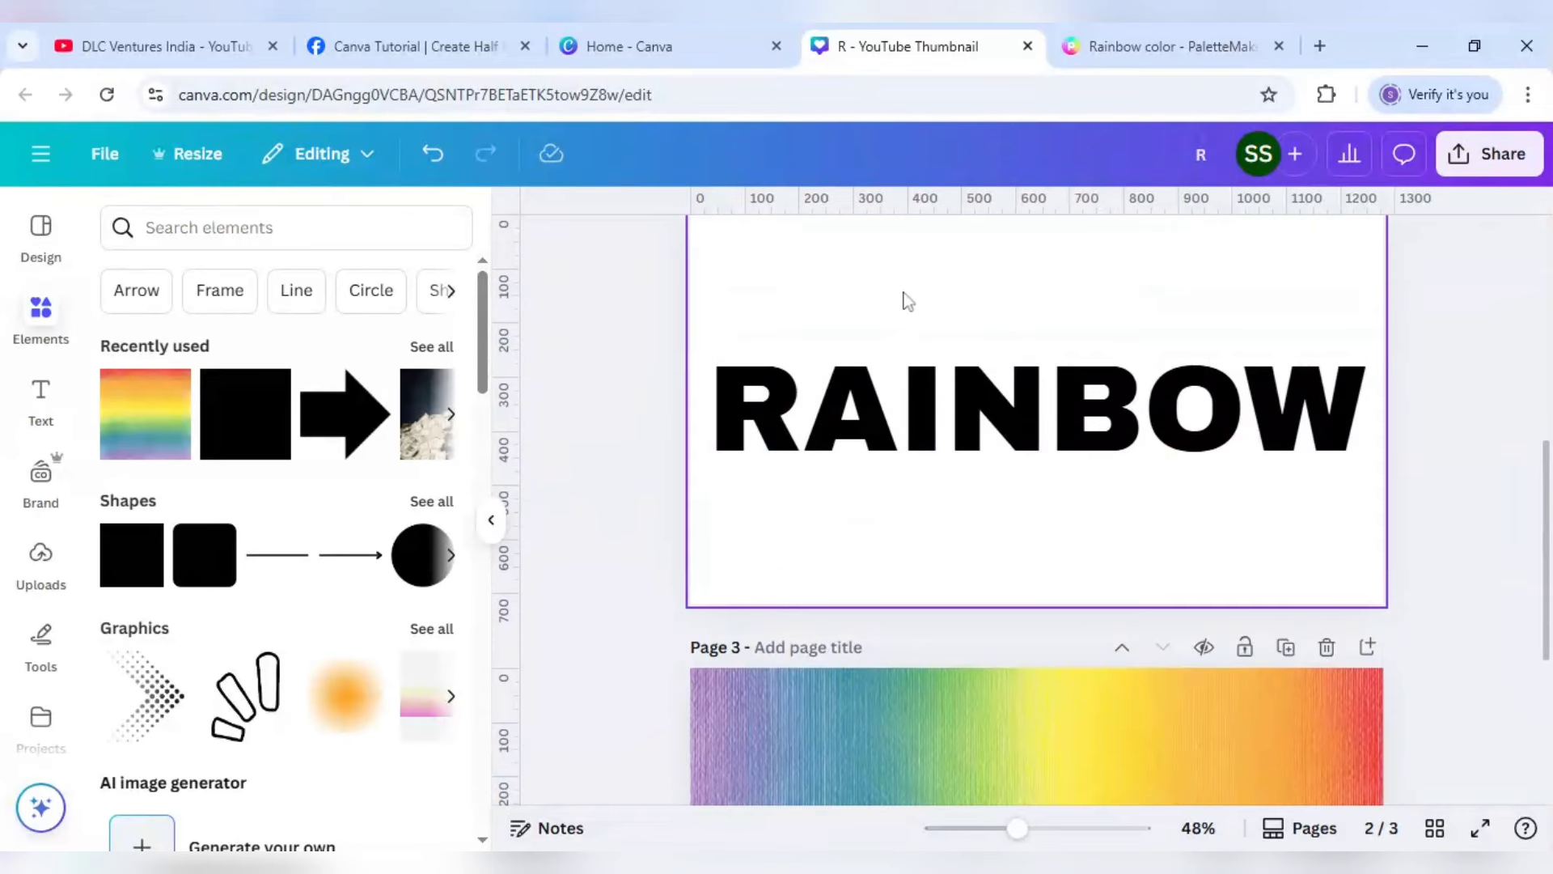
scroll(907, 300, "up", 2)
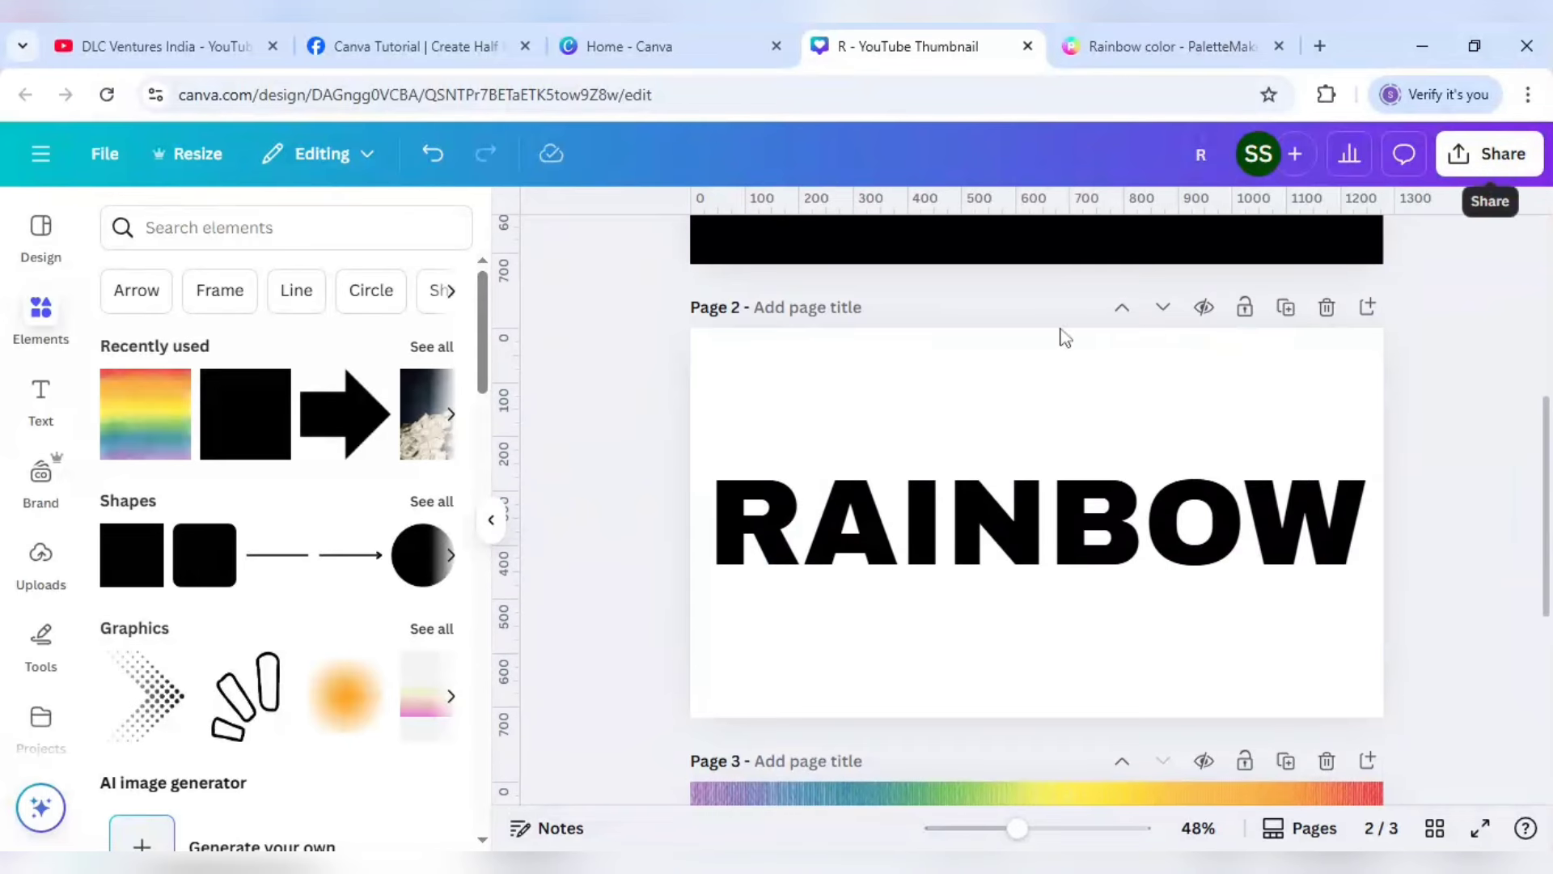
left_click(987, 483)
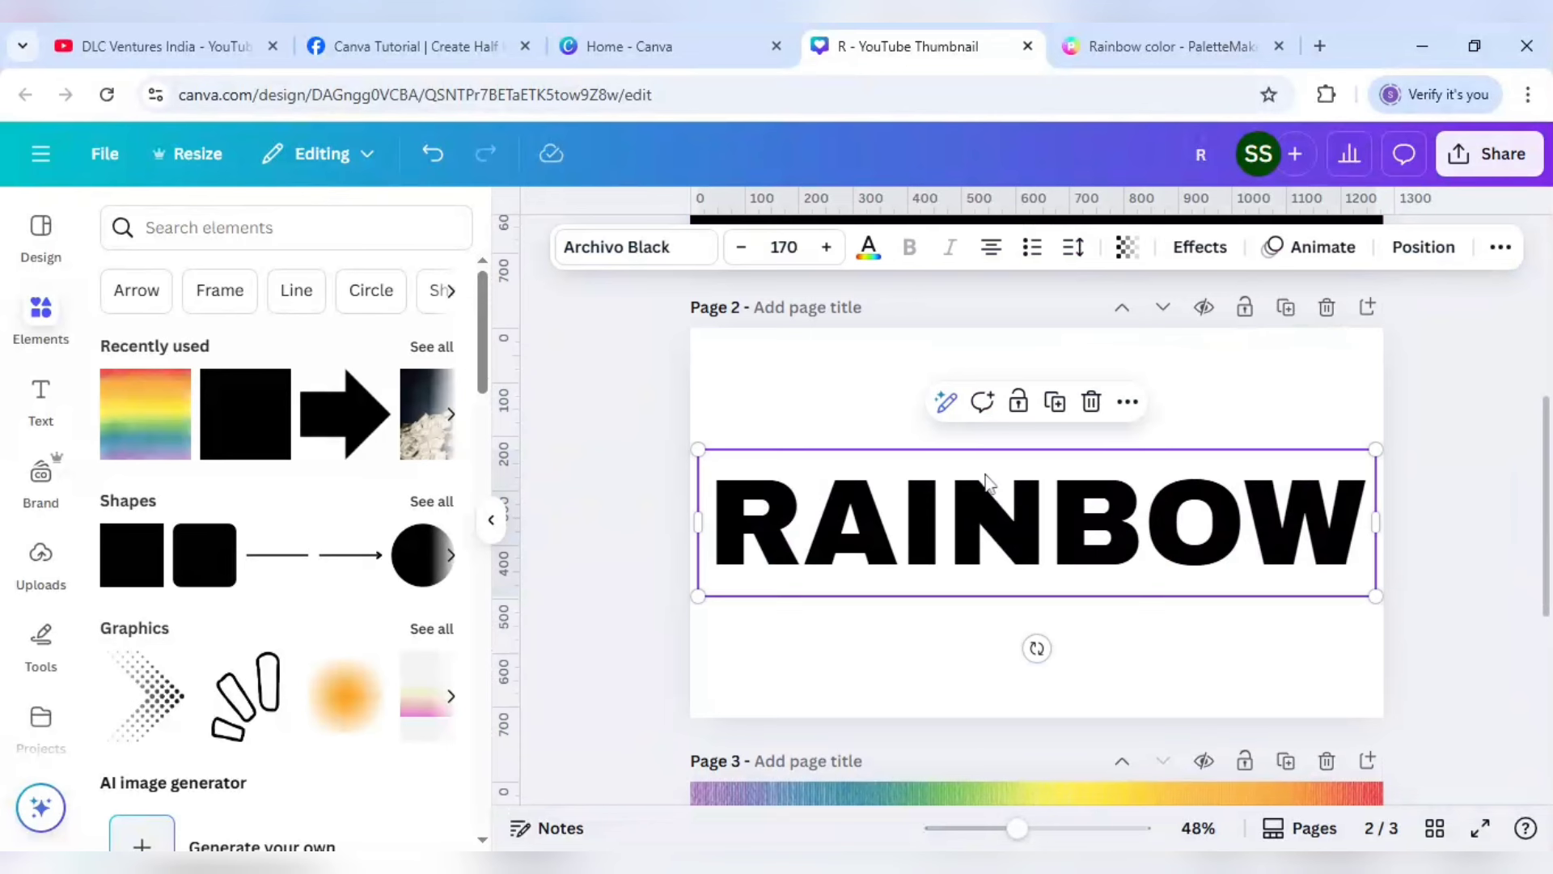
left_click_drag(987, 515, 984, 506)
left_click(664, 458)
left_click(1493, 154)
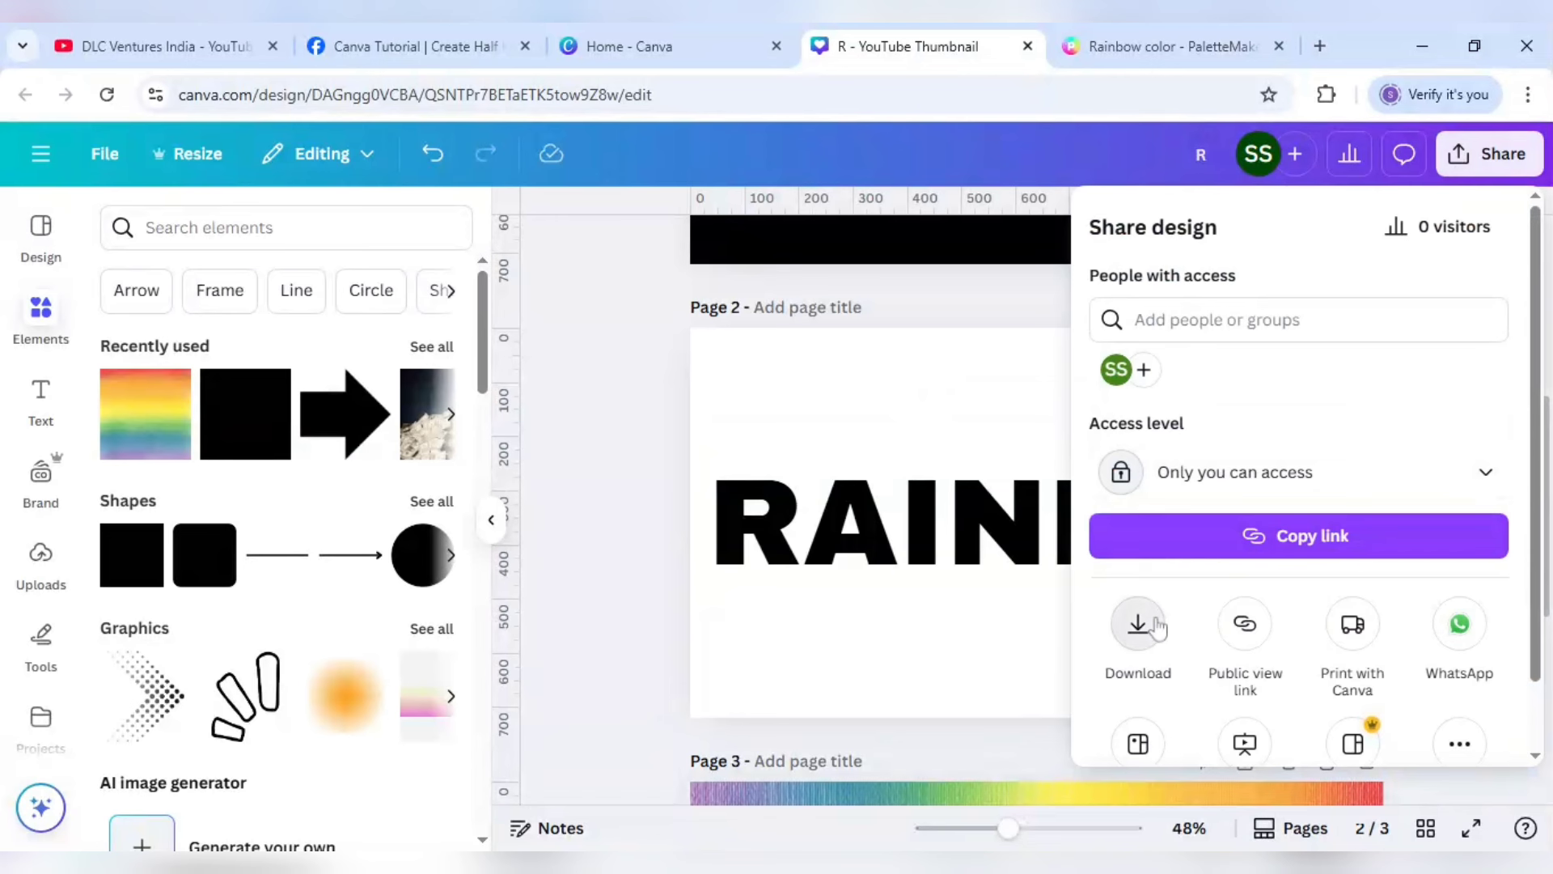
left_click(1138, 624)
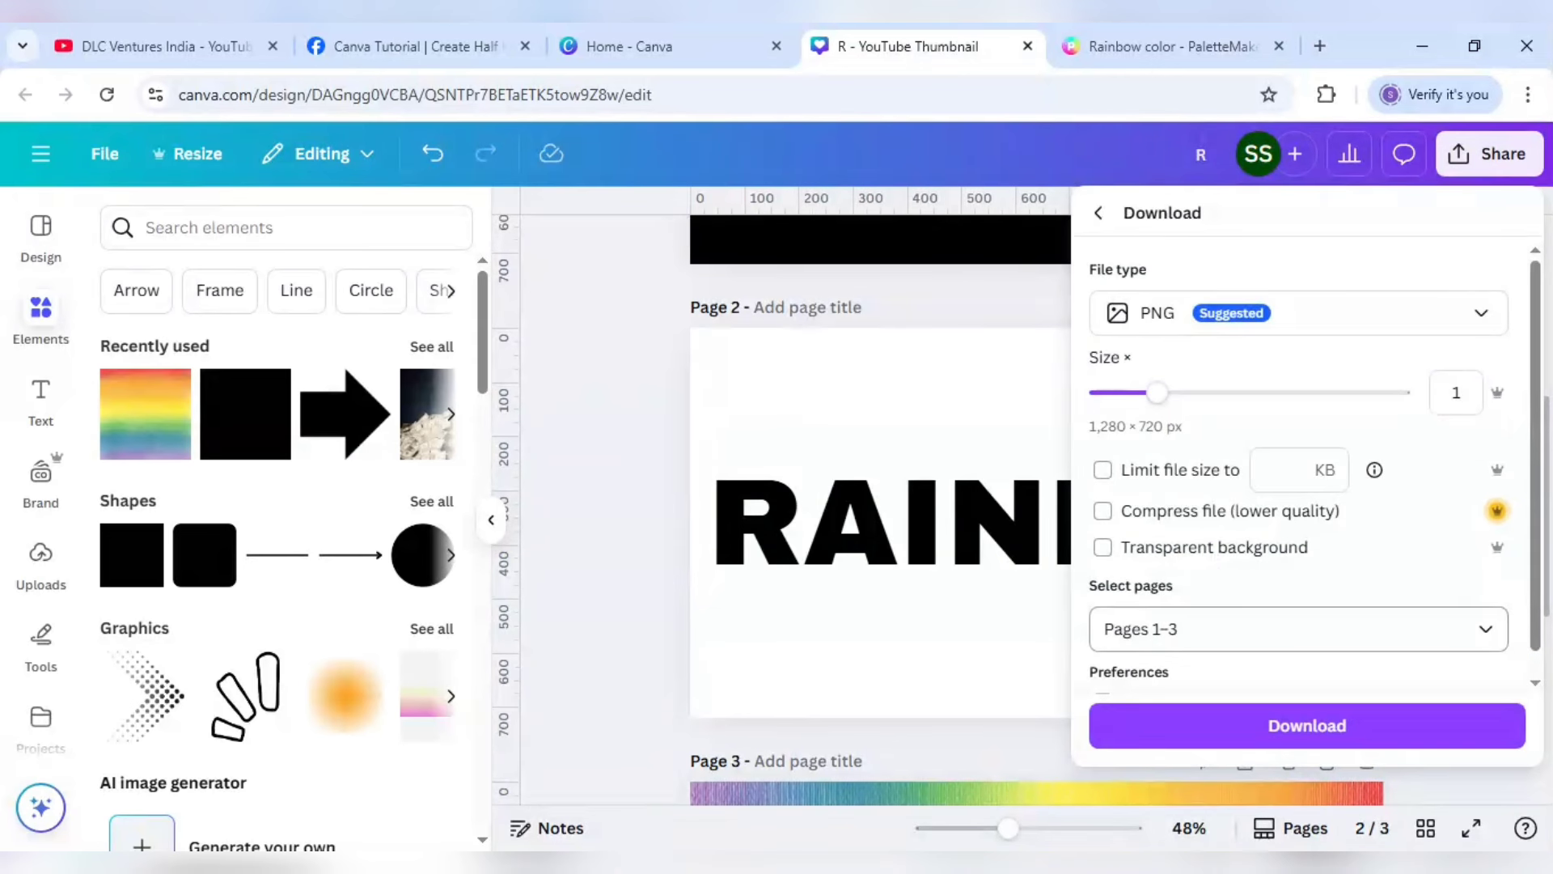
left_click(1138, 629)
left_click(1258, 327)
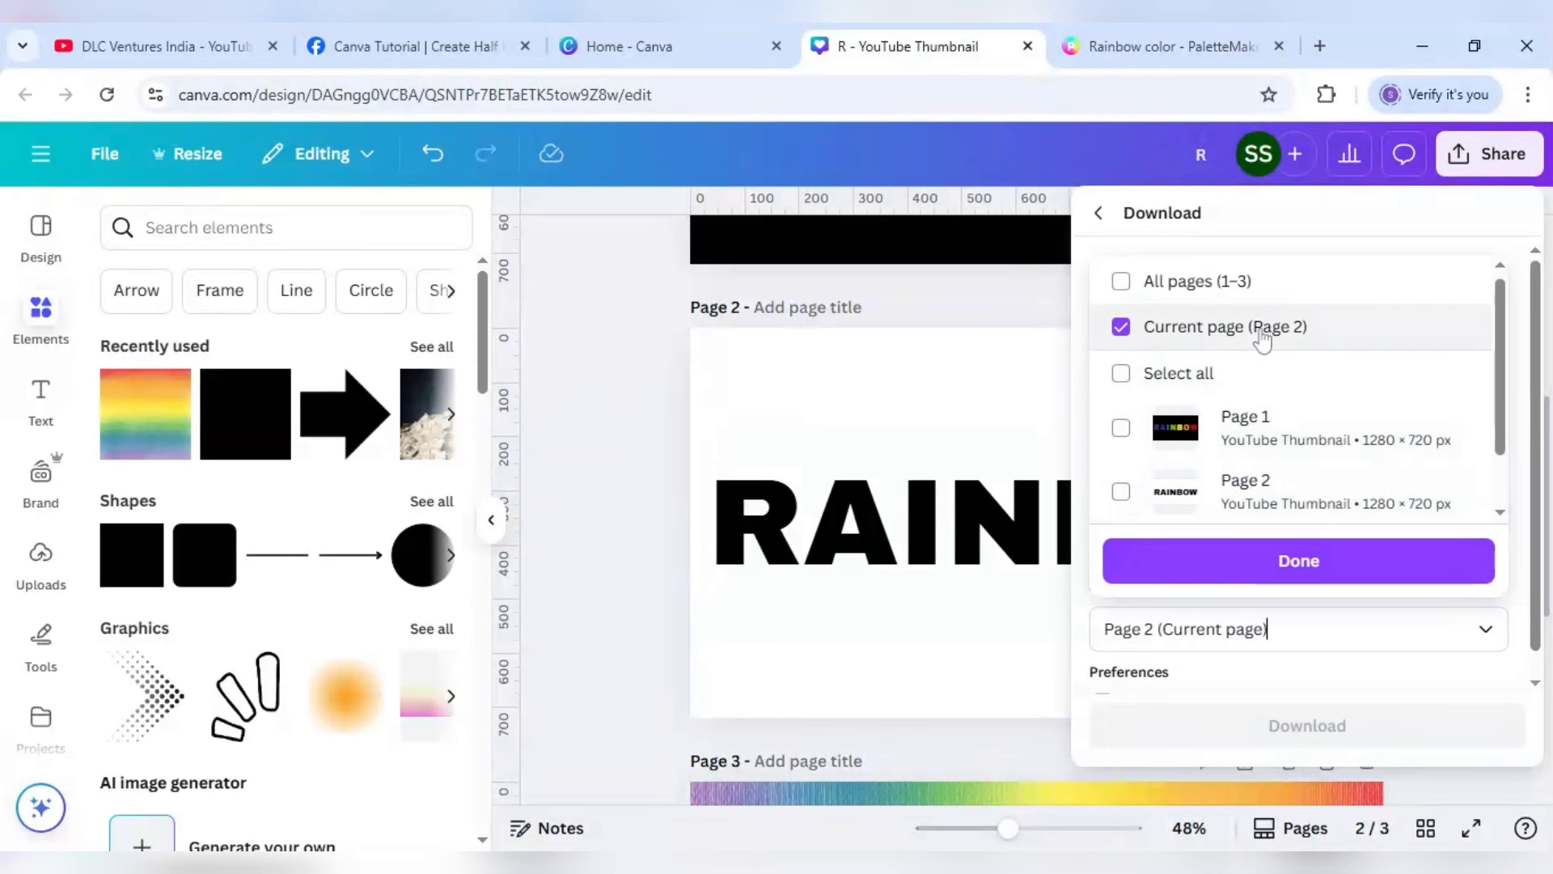
left_click(1269, 726)
left_click(1213, 717)
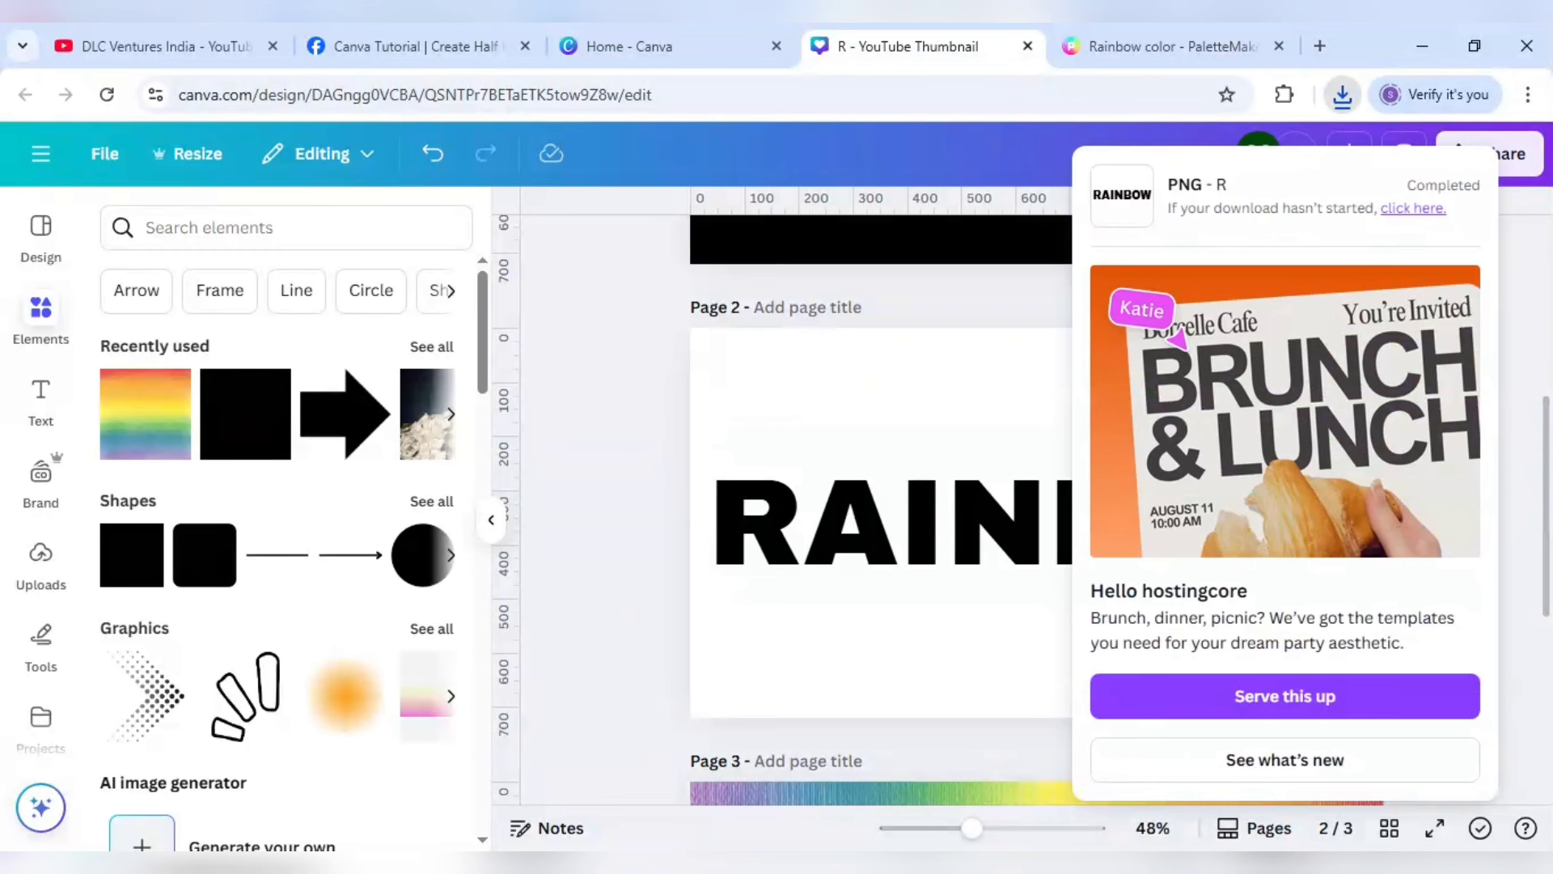
left_click(619, 589)
- Download only page 3, with the rainbow image, as a PNG file
scroll(621, 590, "down", 5)
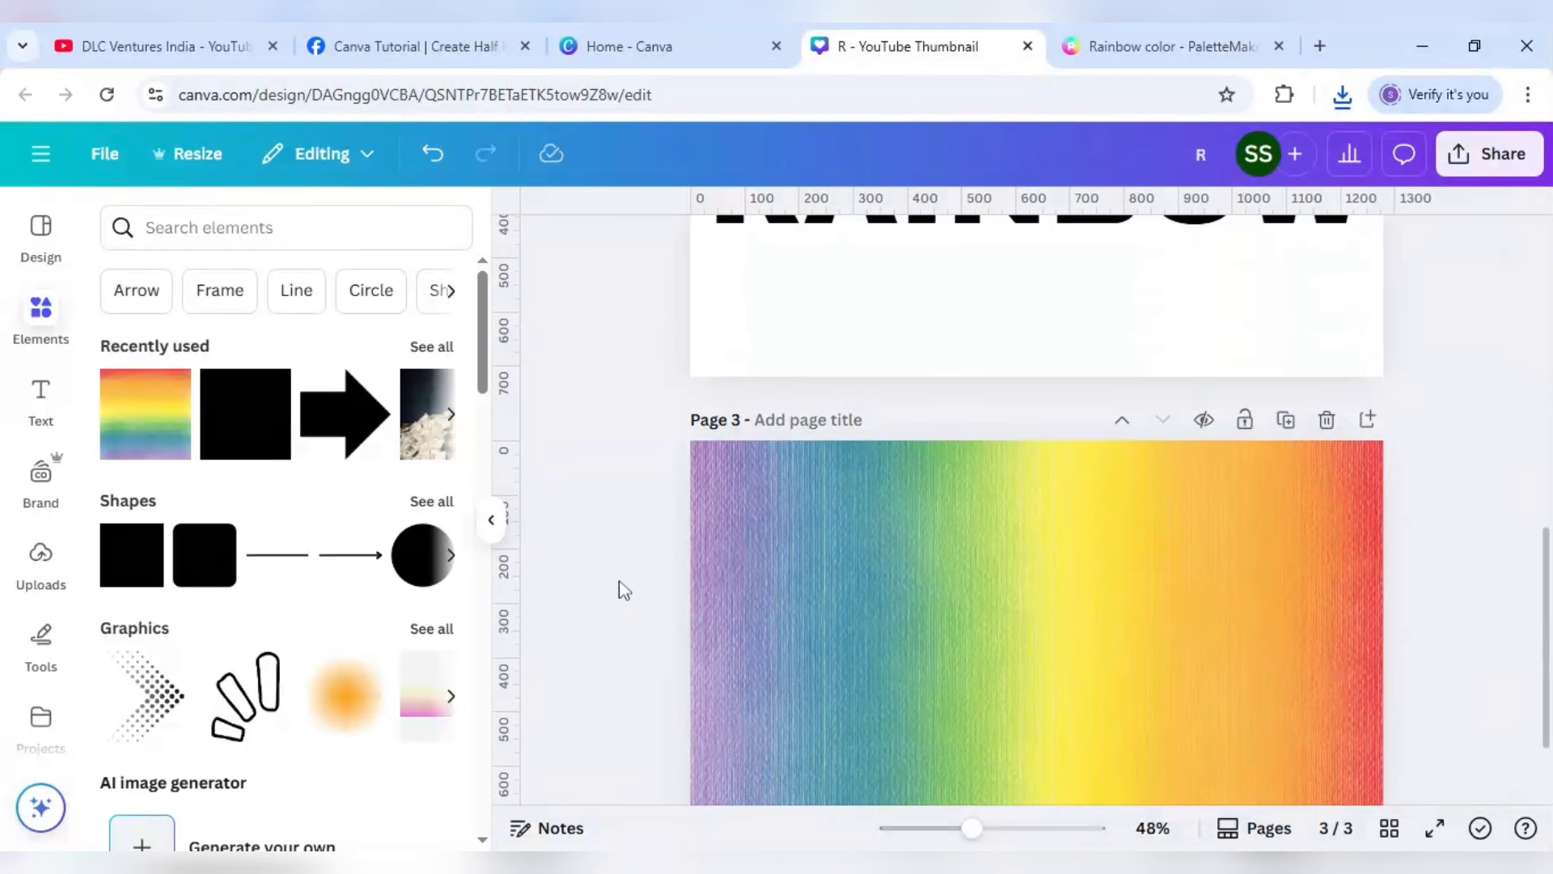
scroll(1046, 565, "down", 2)
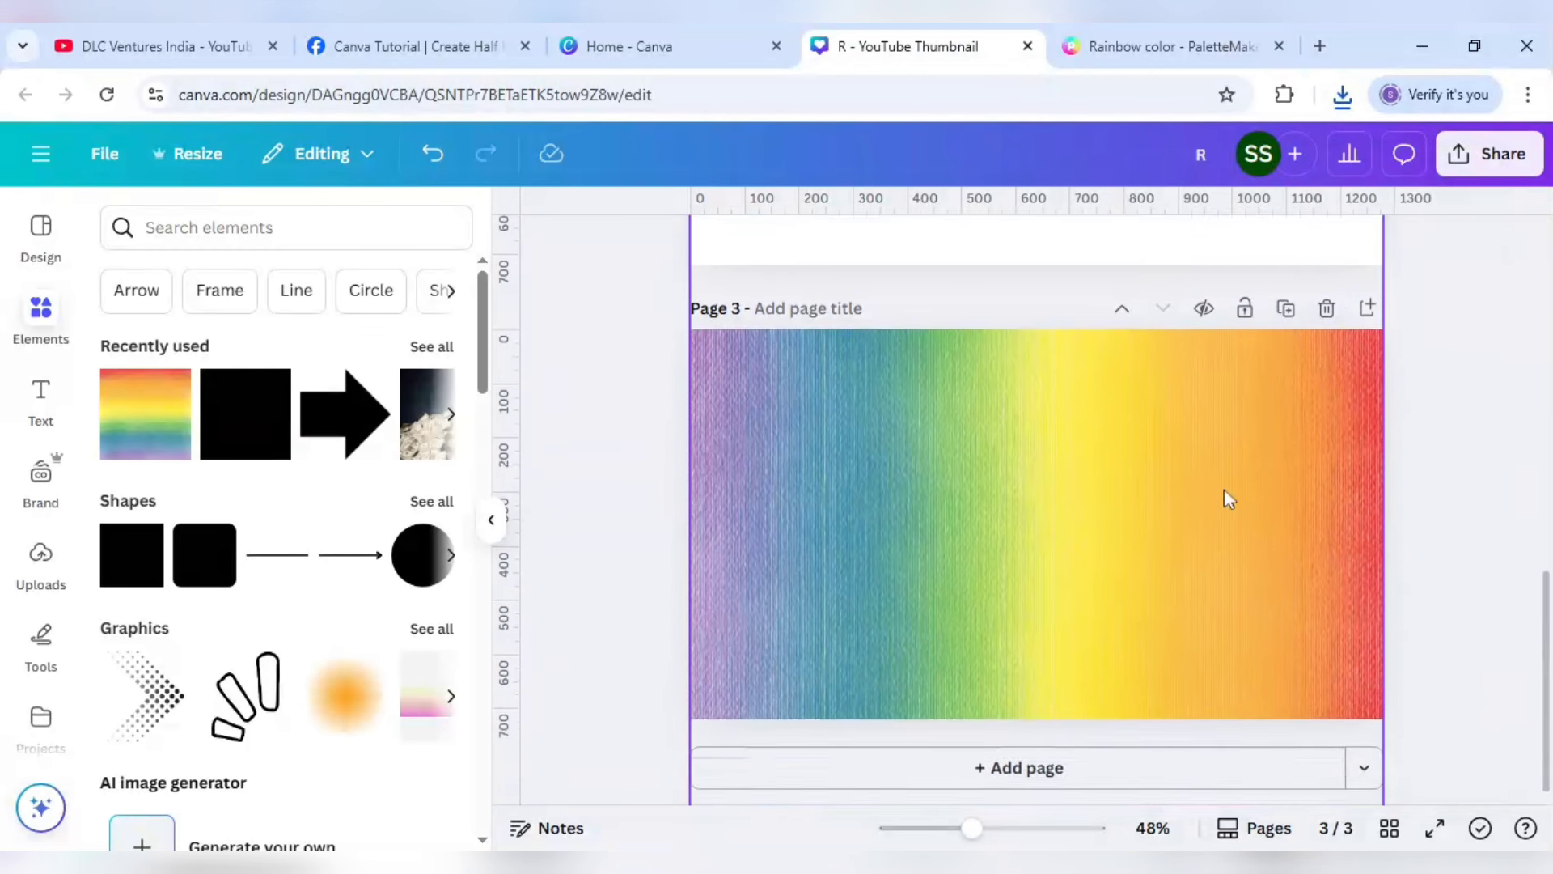
left_click(1490, 154)
left_click(1136, 621)
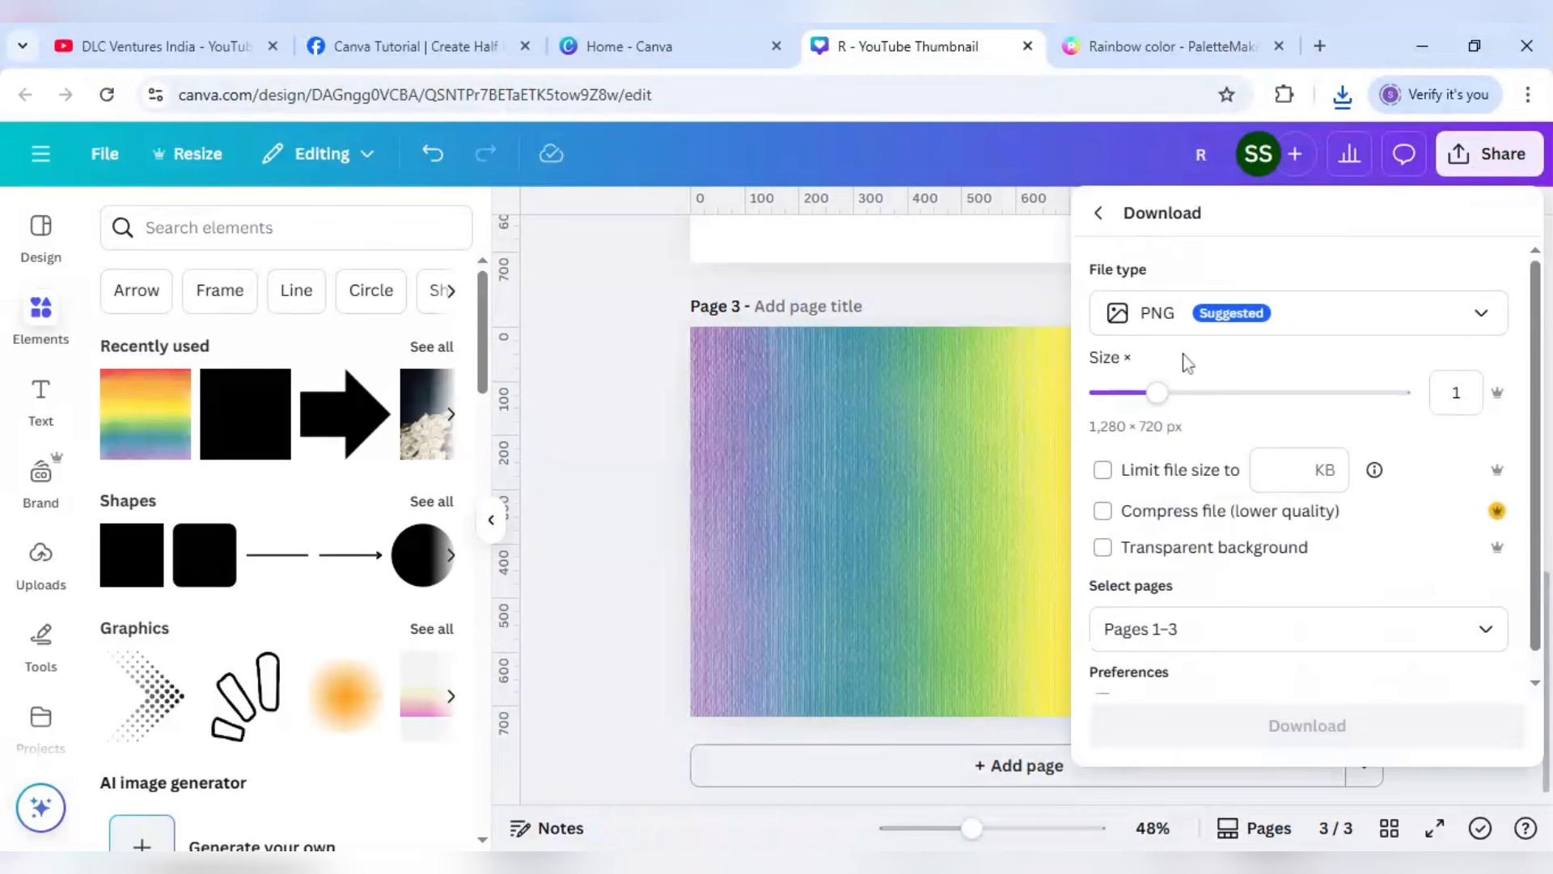
left_click(1136, 628)
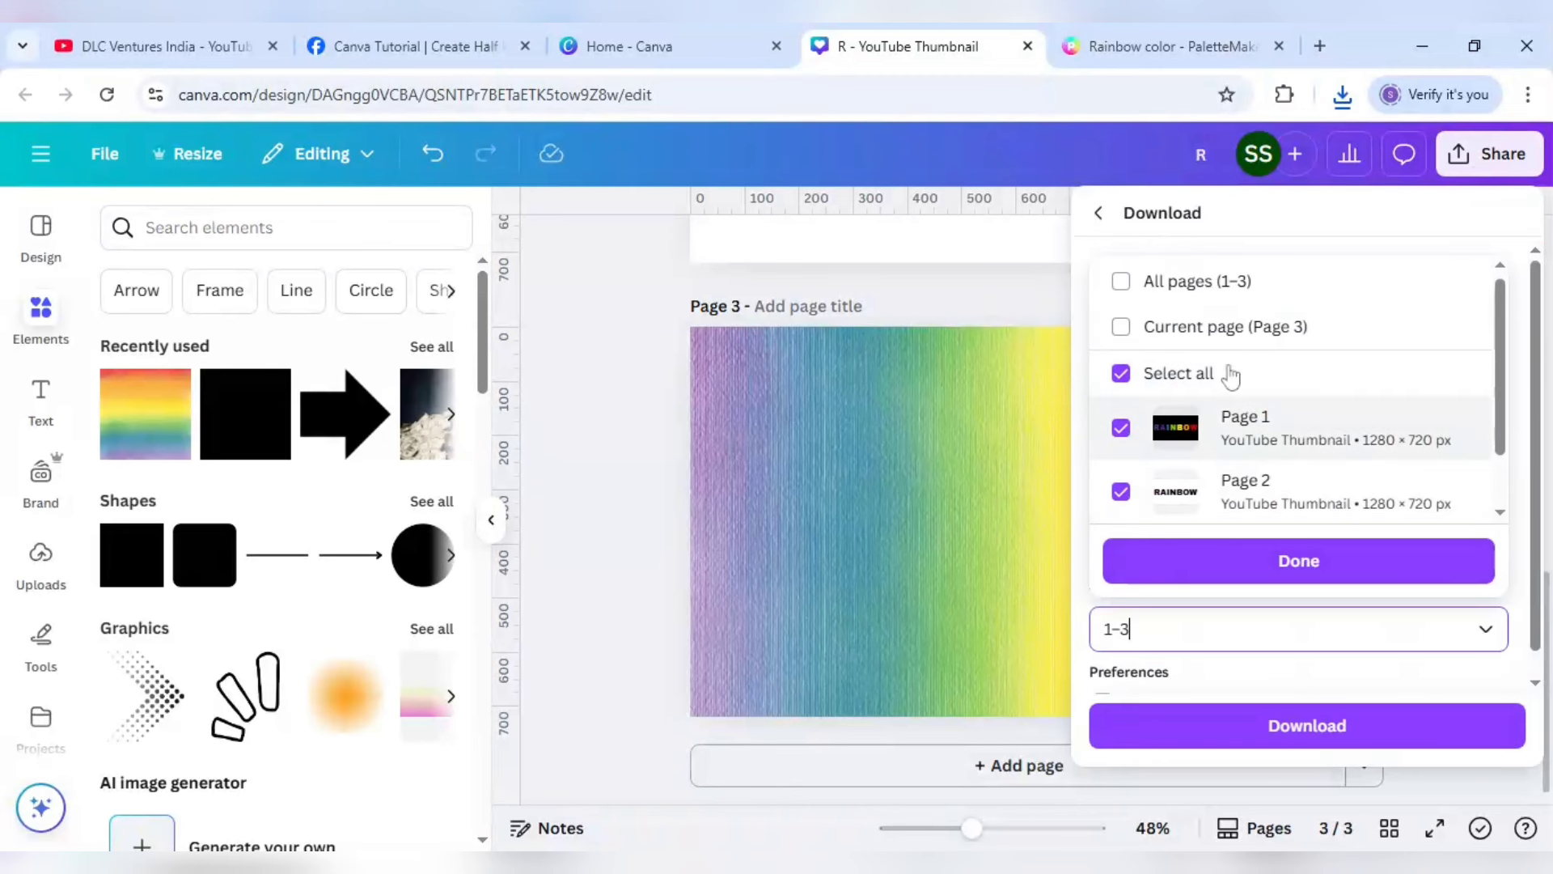
left_click(1222, 326)
left_click(1227, 727)
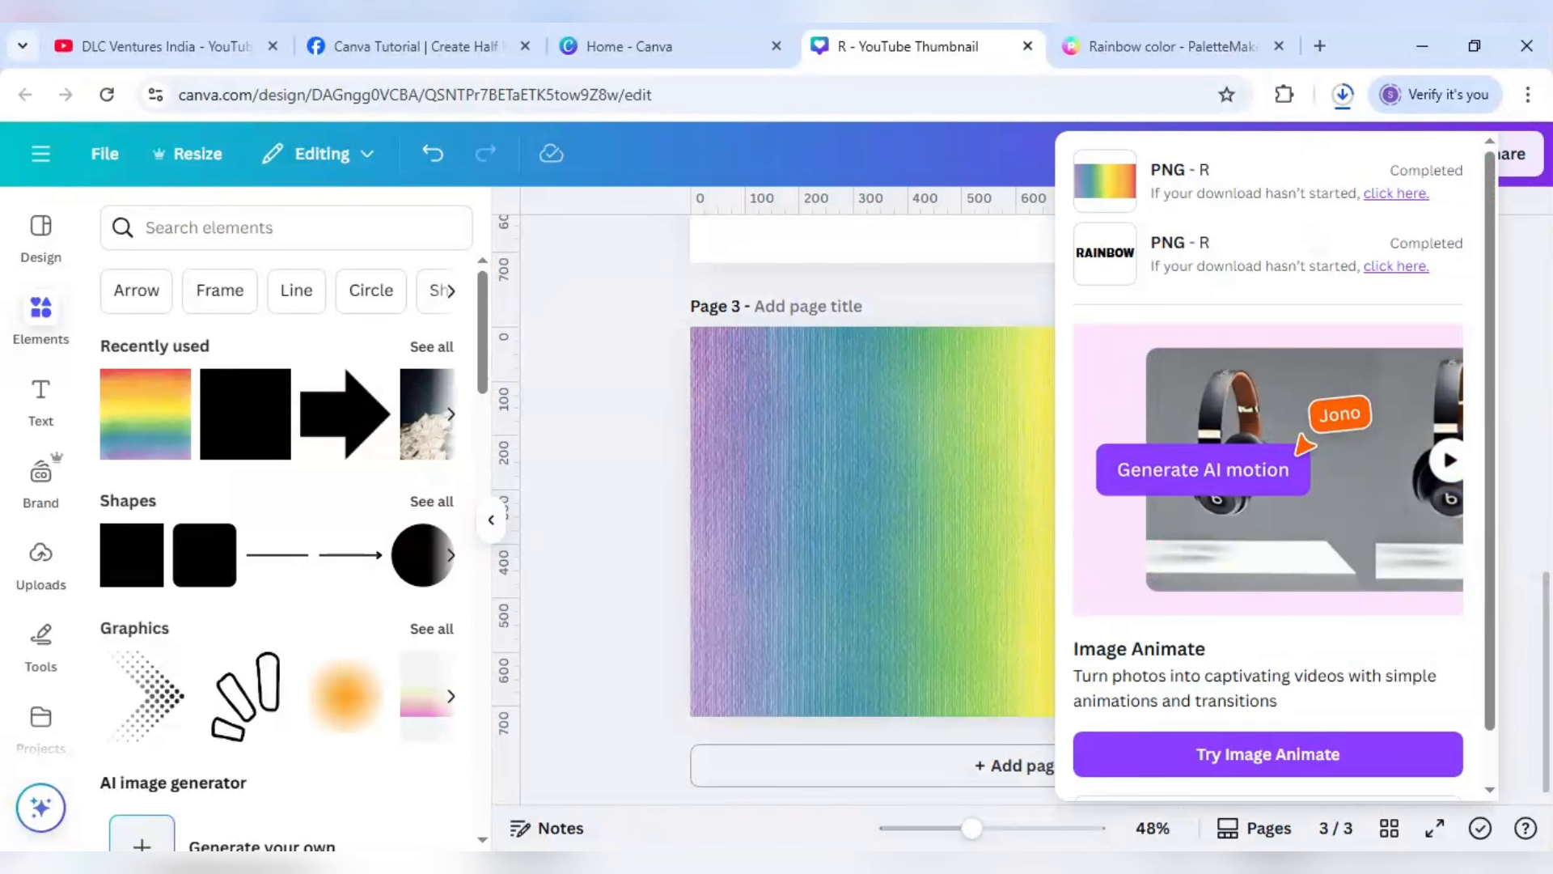
left_click(605, 558)
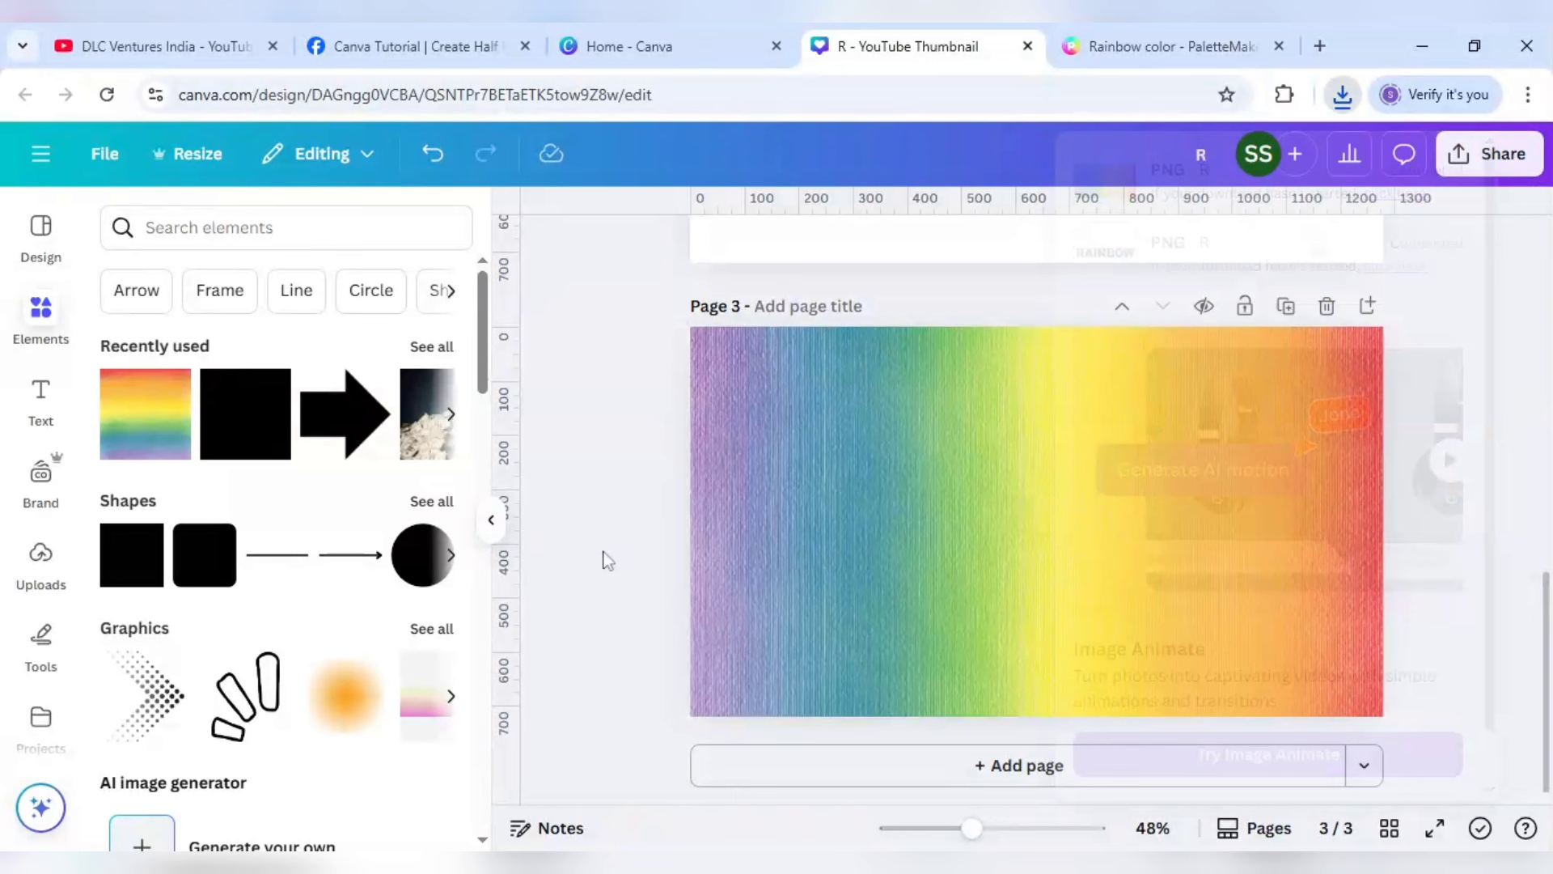
- Add a fourth page and place the two downloaded PNGs on it, the rainbow image and the RAINBOW text image
left_click(834, 775)
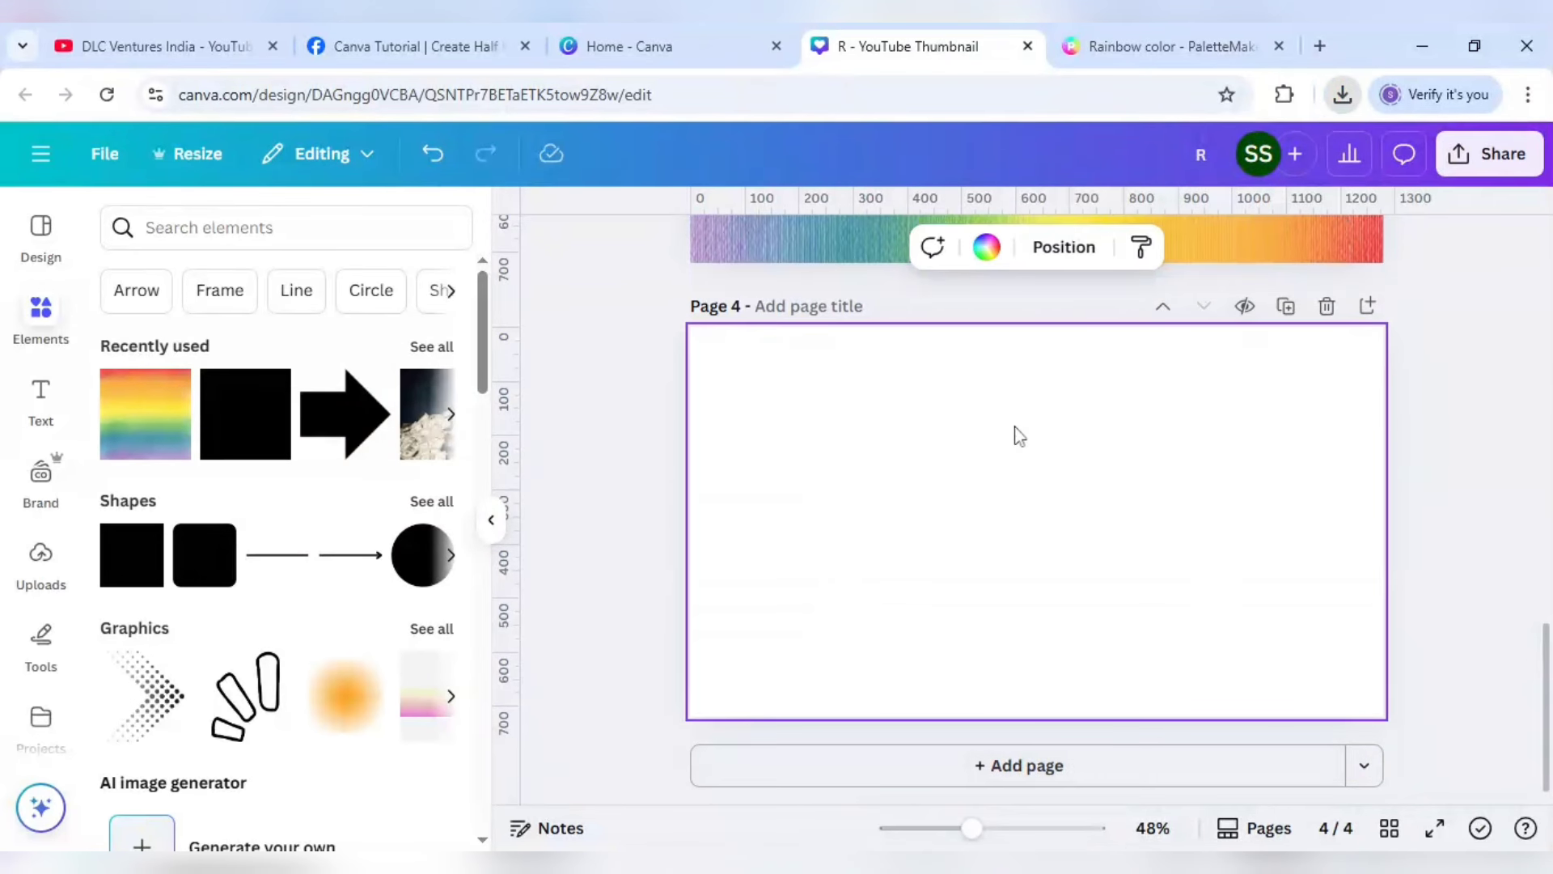
key("ctrl+v")
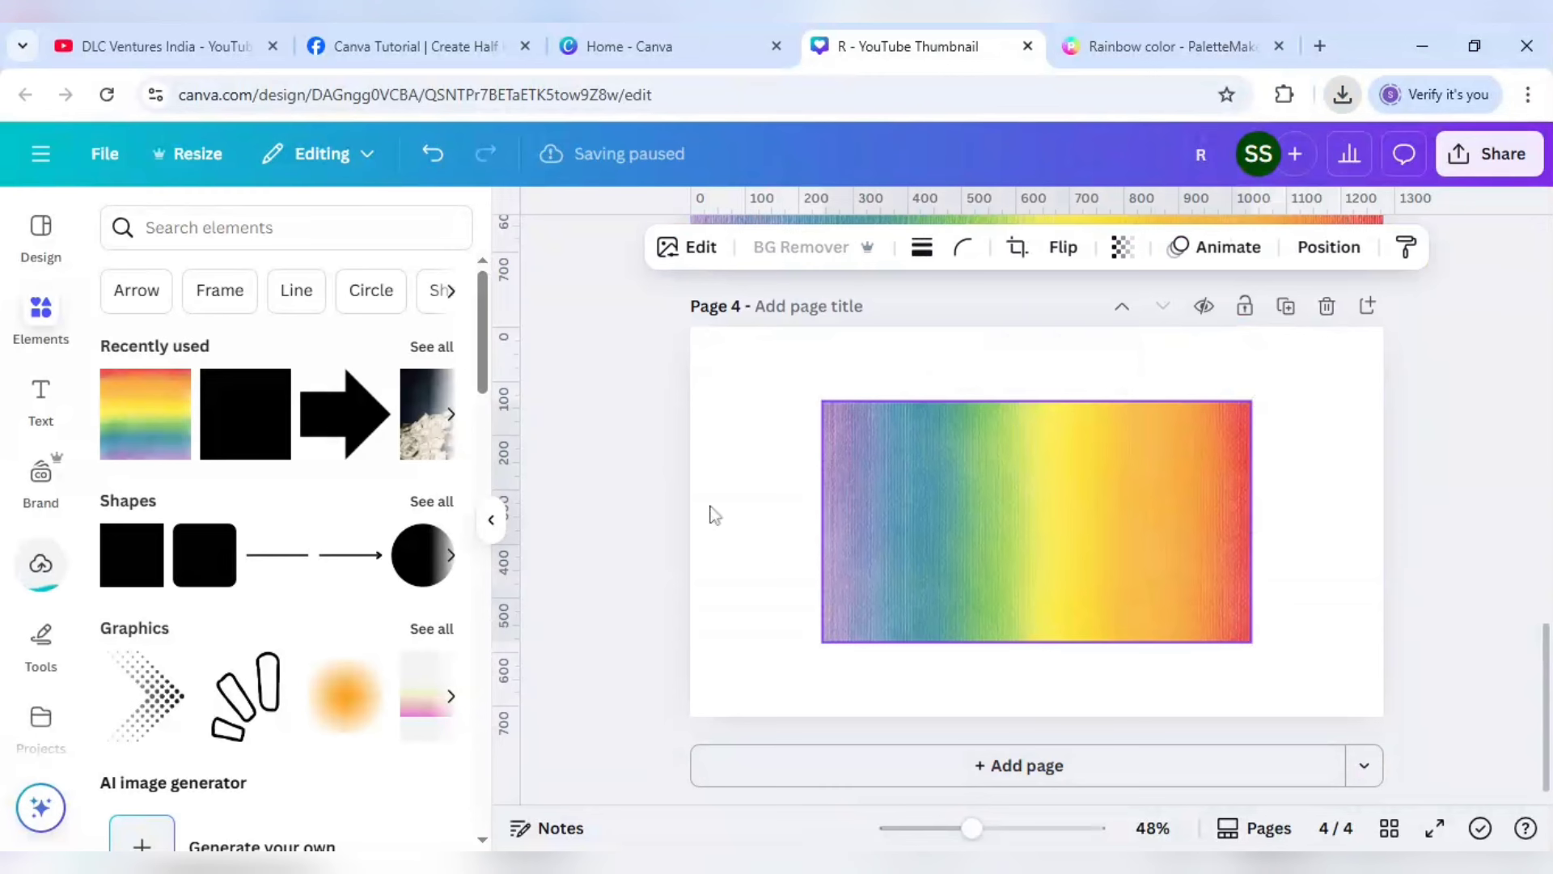
left_click(655, 487)
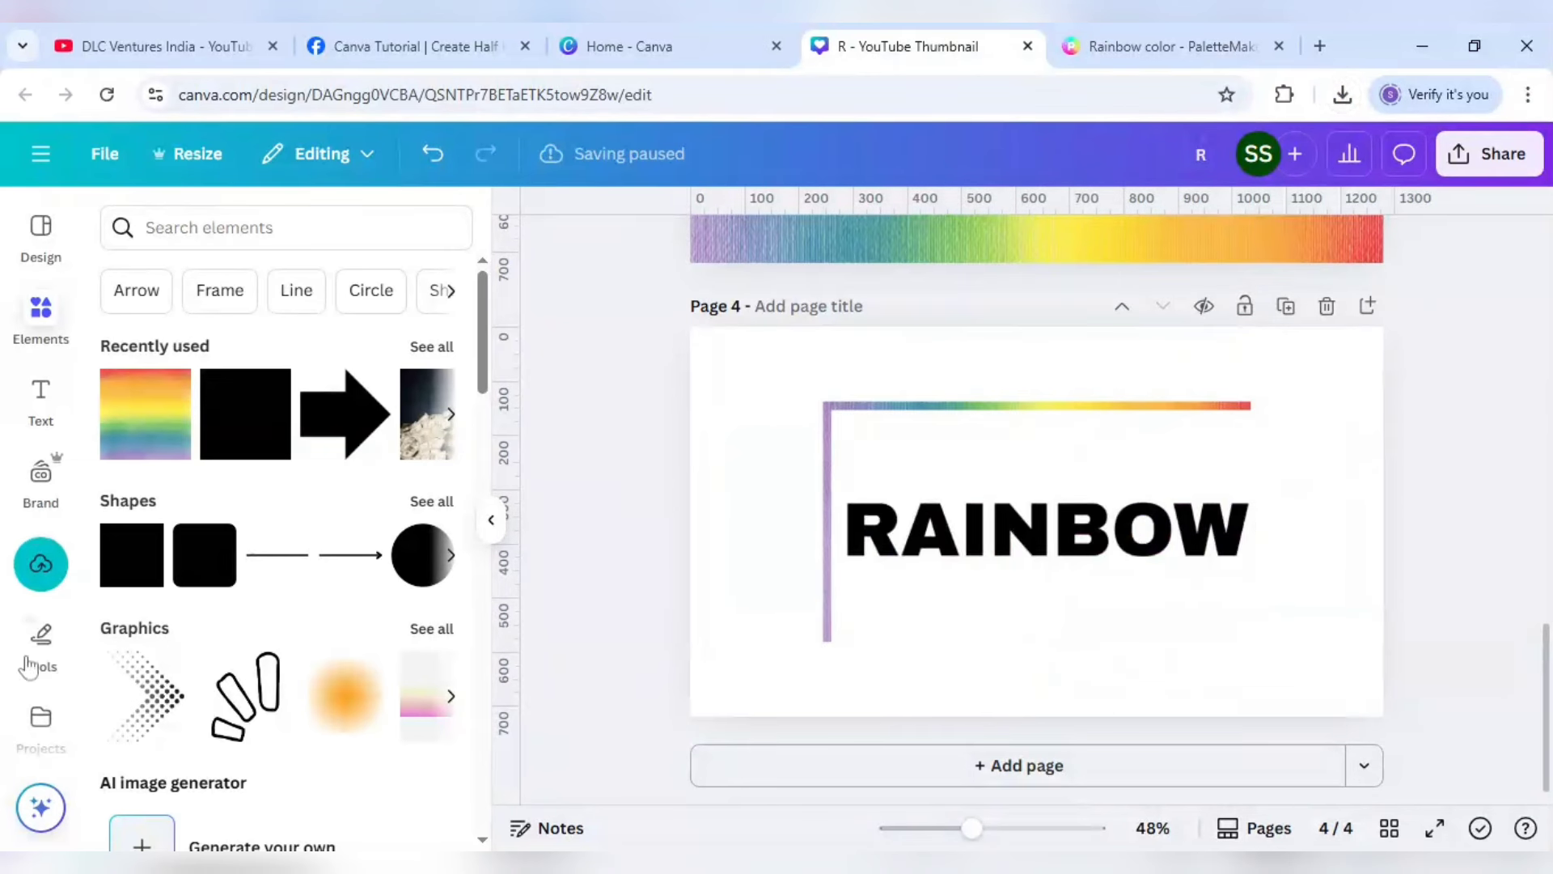
- Search the Canva apps for "blend" and open the Blend Image app
scroll(30, 670, "down", 2)
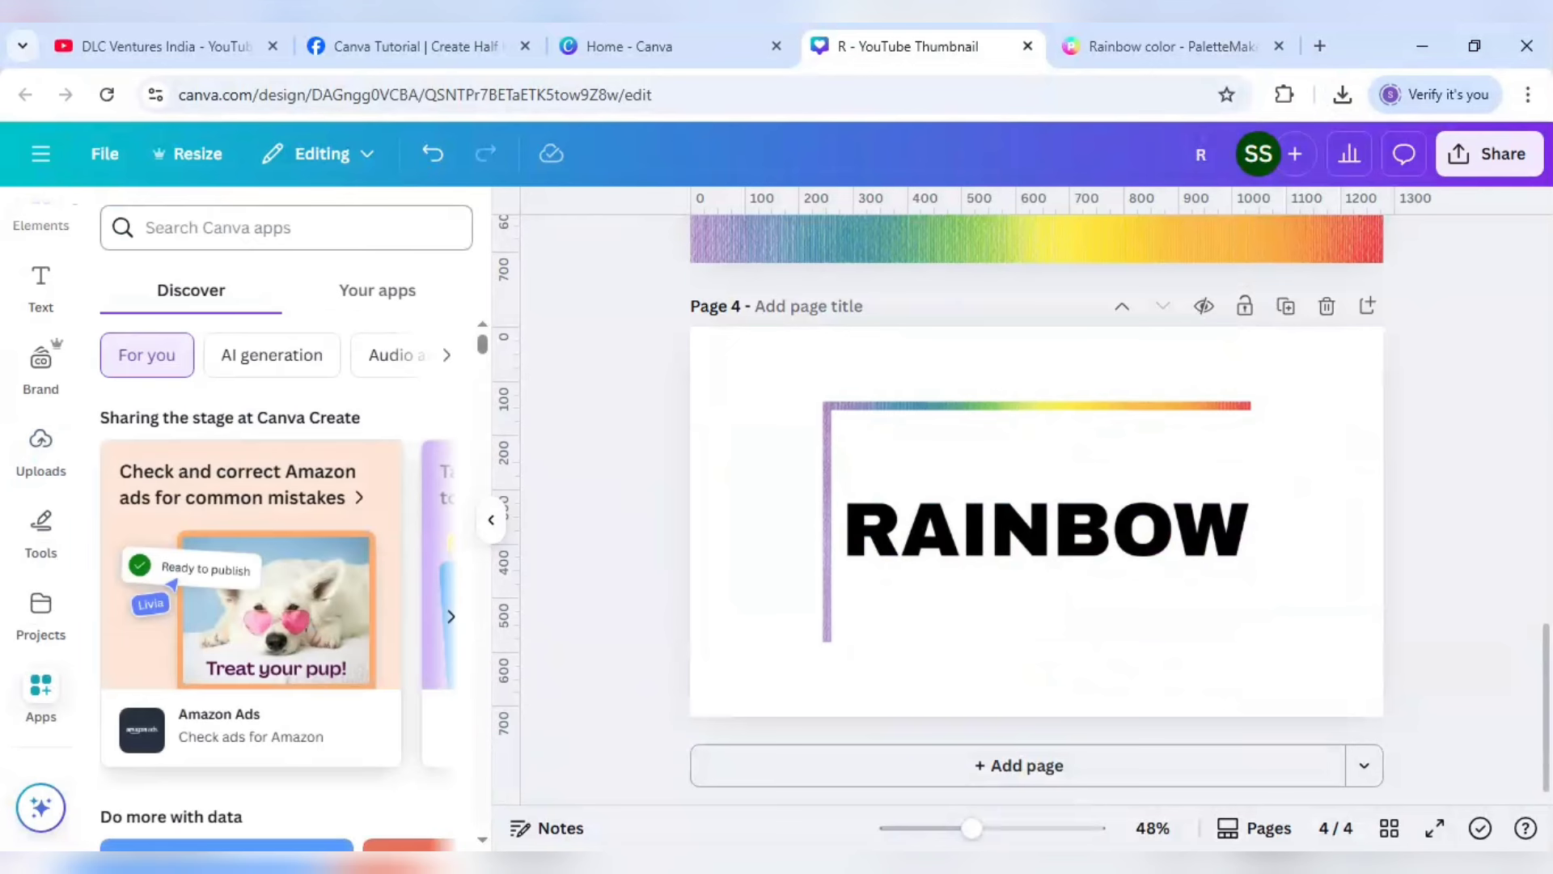
type("bl")
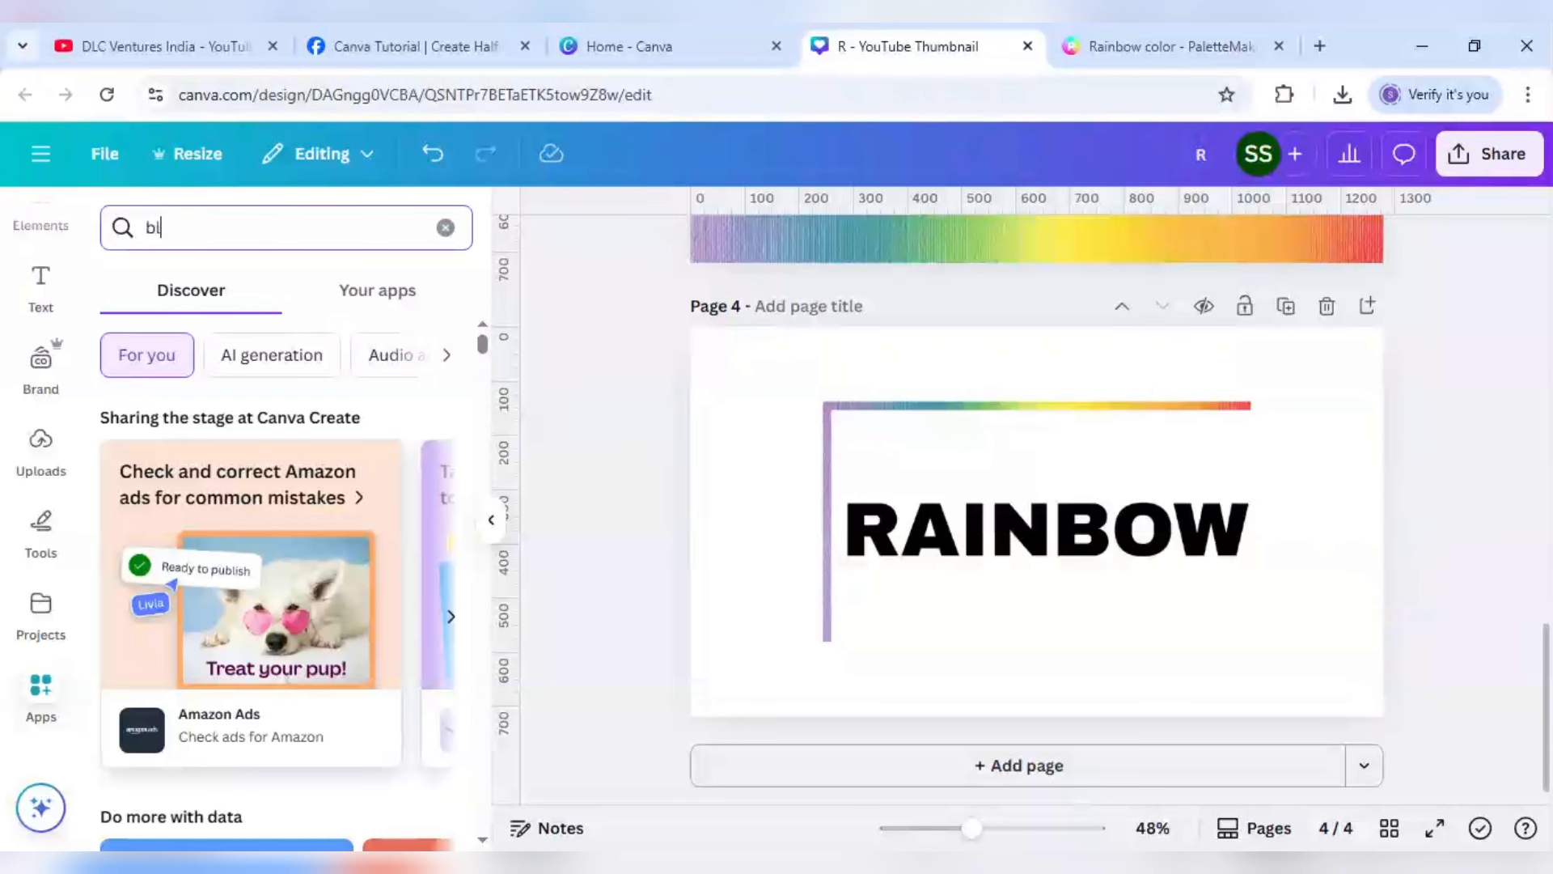
type("end")
key("Return")
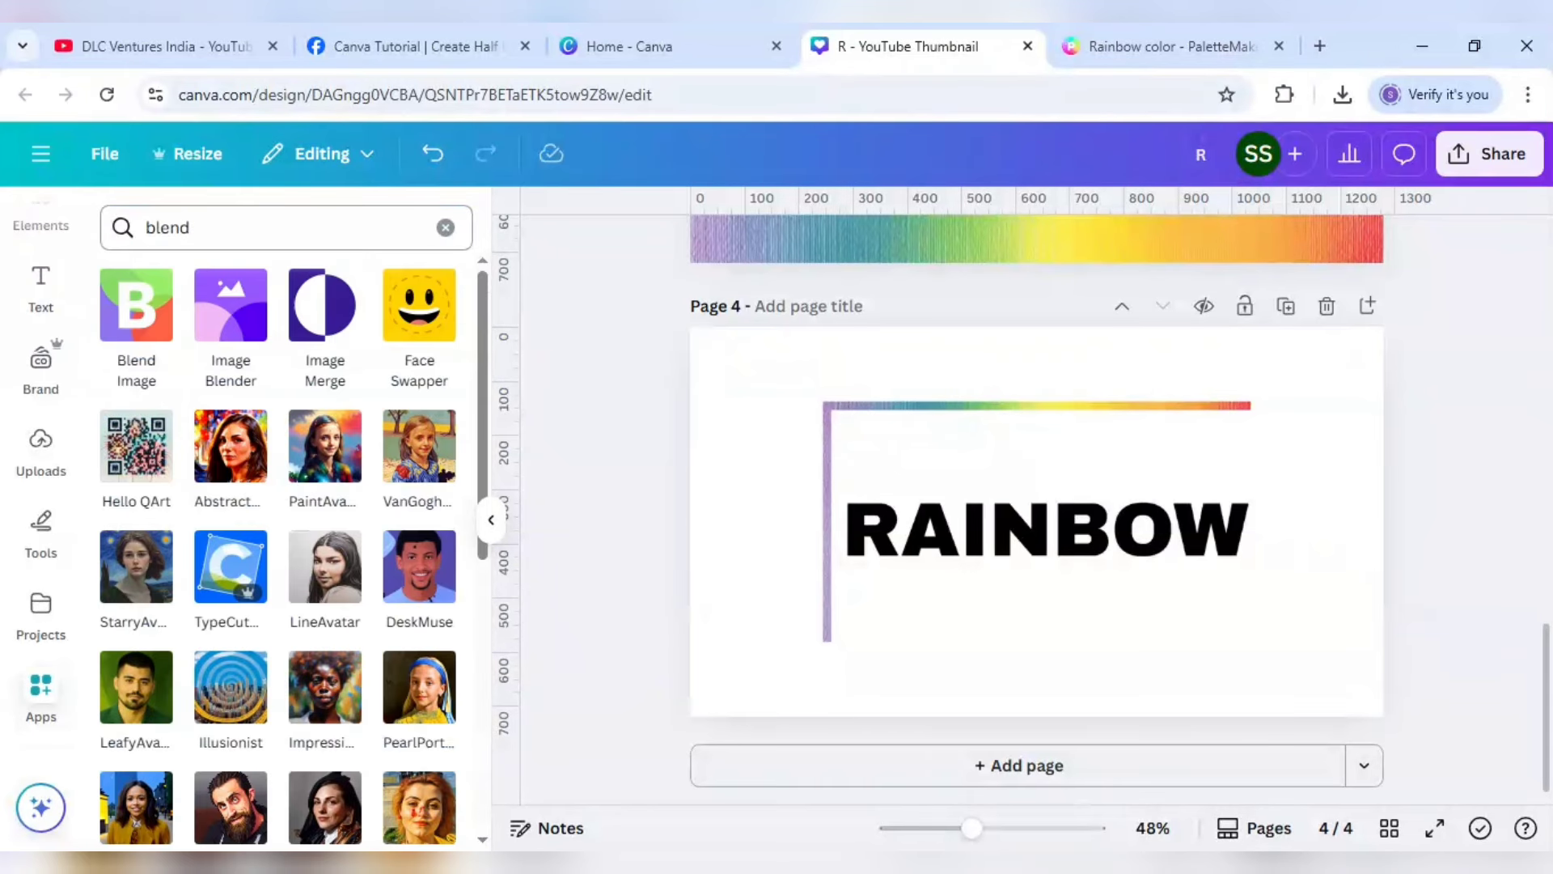
left_click(153, 335)
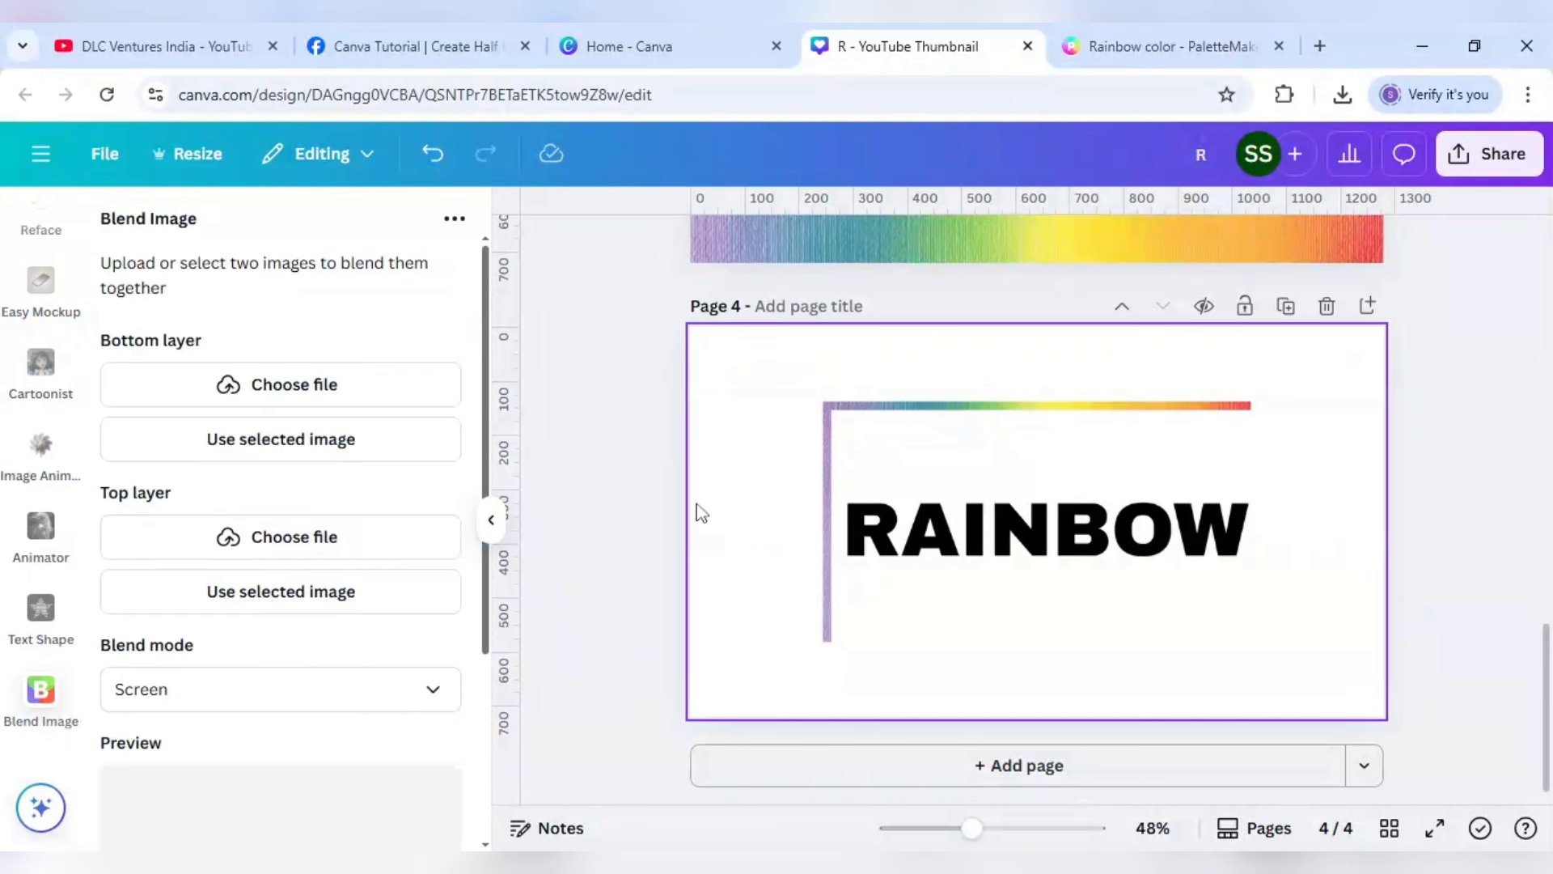
- Shift the RAINBOW text image on page 4 to expose the rainbow image and use the rainbow as the blend's bottom layer
left_click(959, 482)
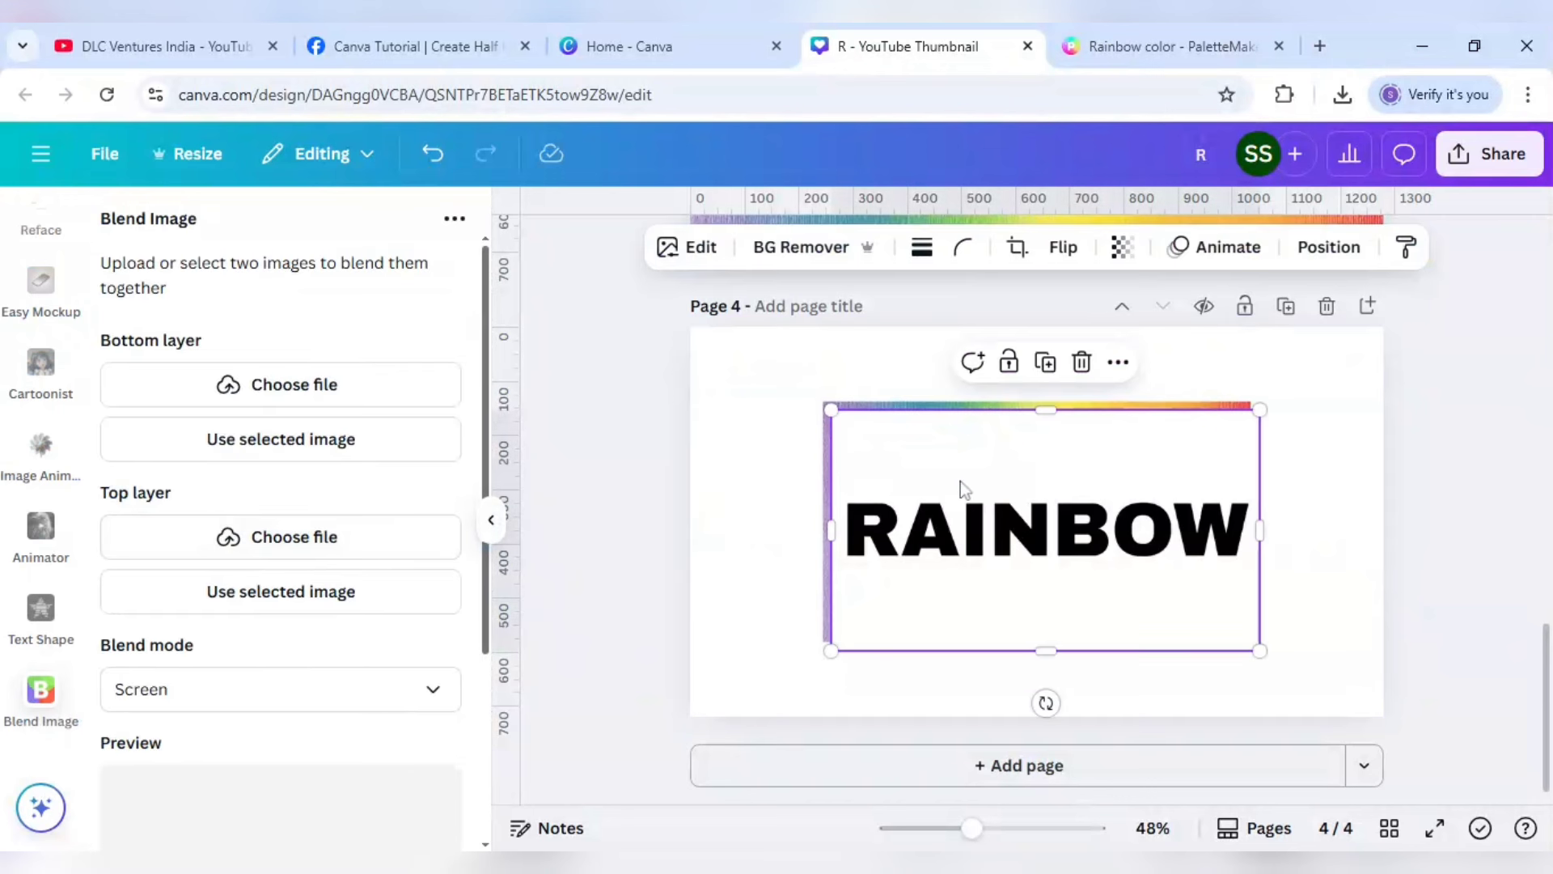
left_click_drag(959, 482, 1048, 506)
left_click(884, 446)
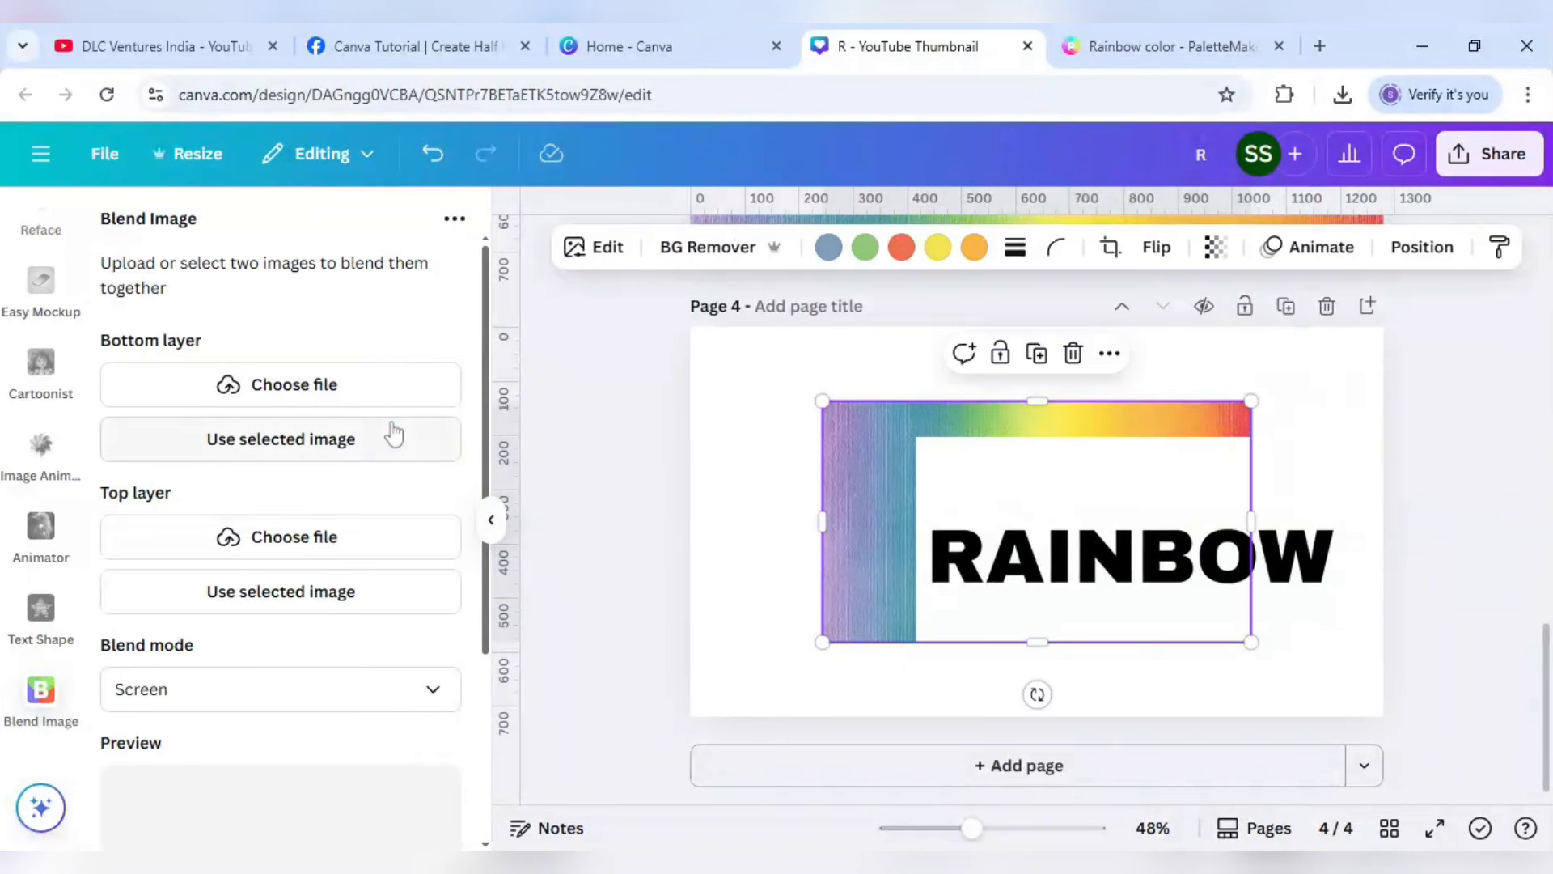
left_click(371, 469)
- Use the RAINBOW text image on page 4 as the blend's top layer and check the blend preview
left_click(1050, 589)
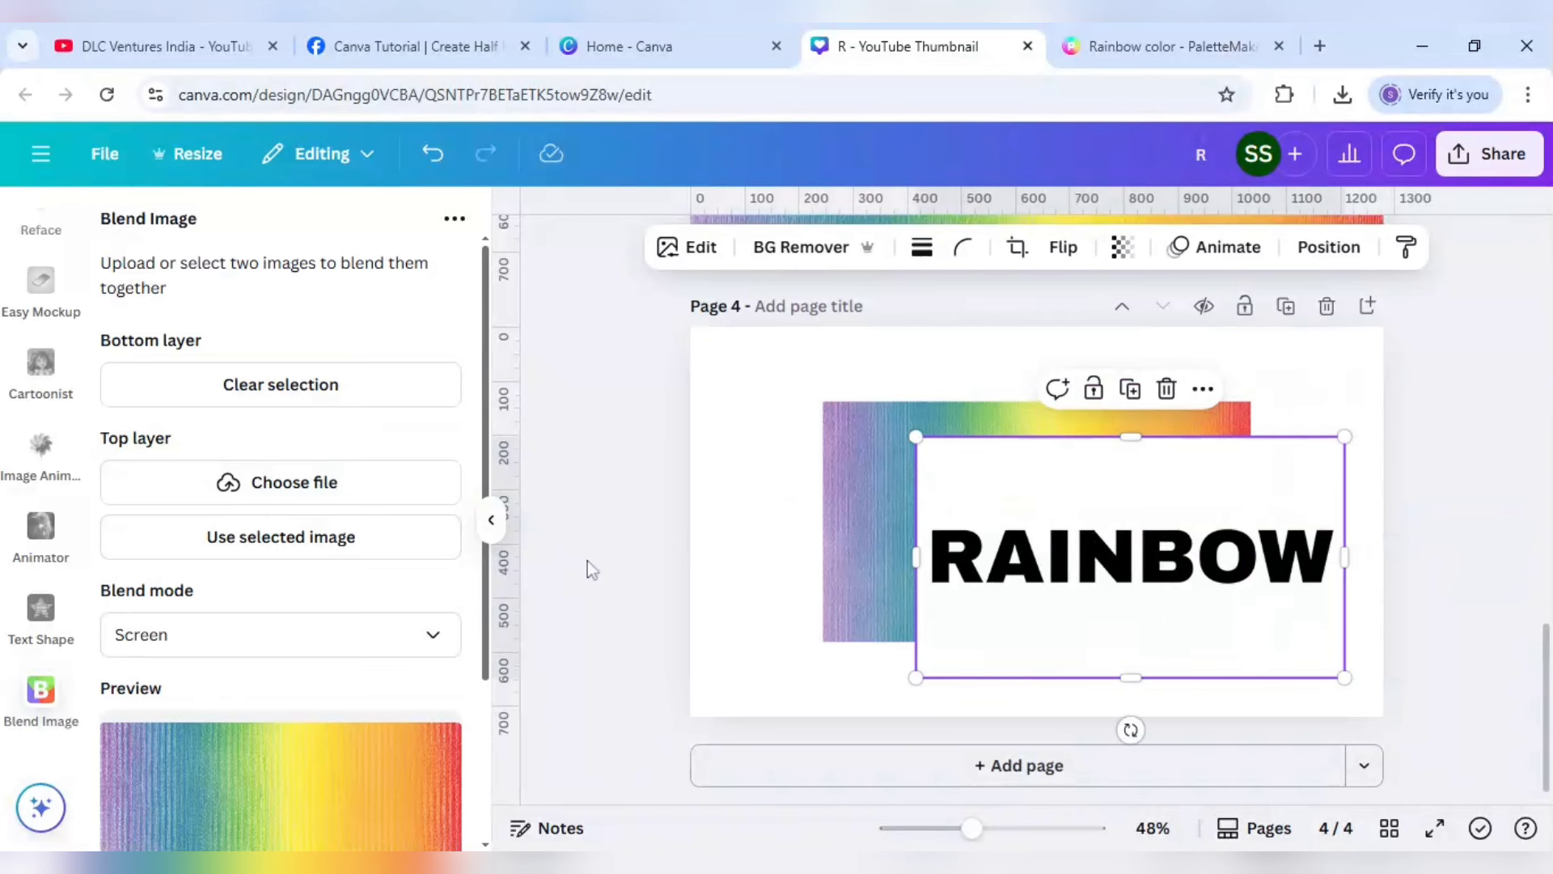
left_click(302, 537)
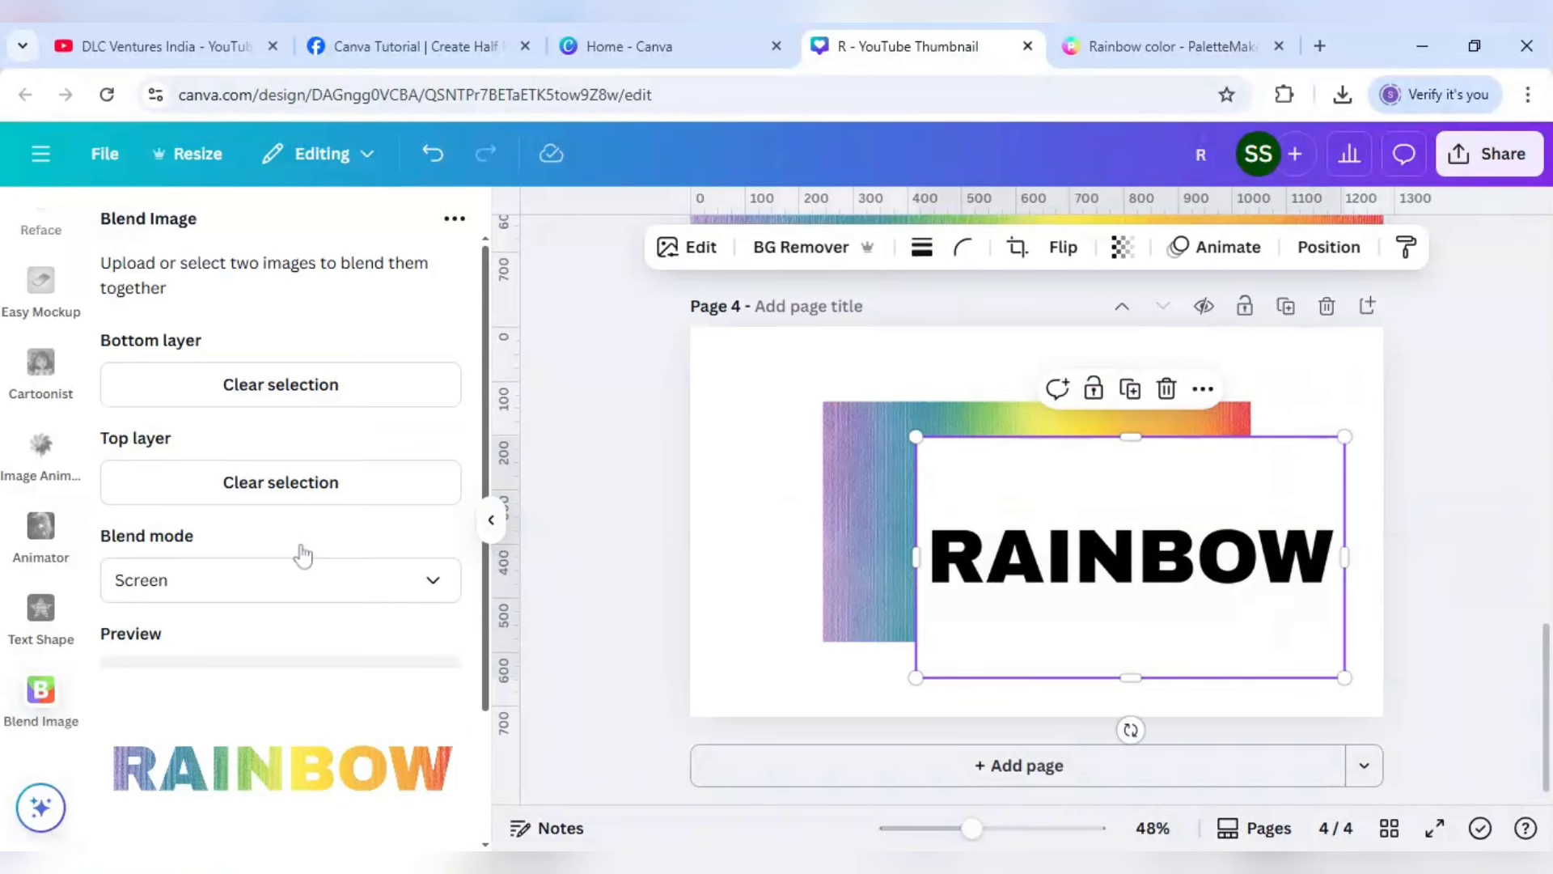
scroll(303, 556, "down", 3)
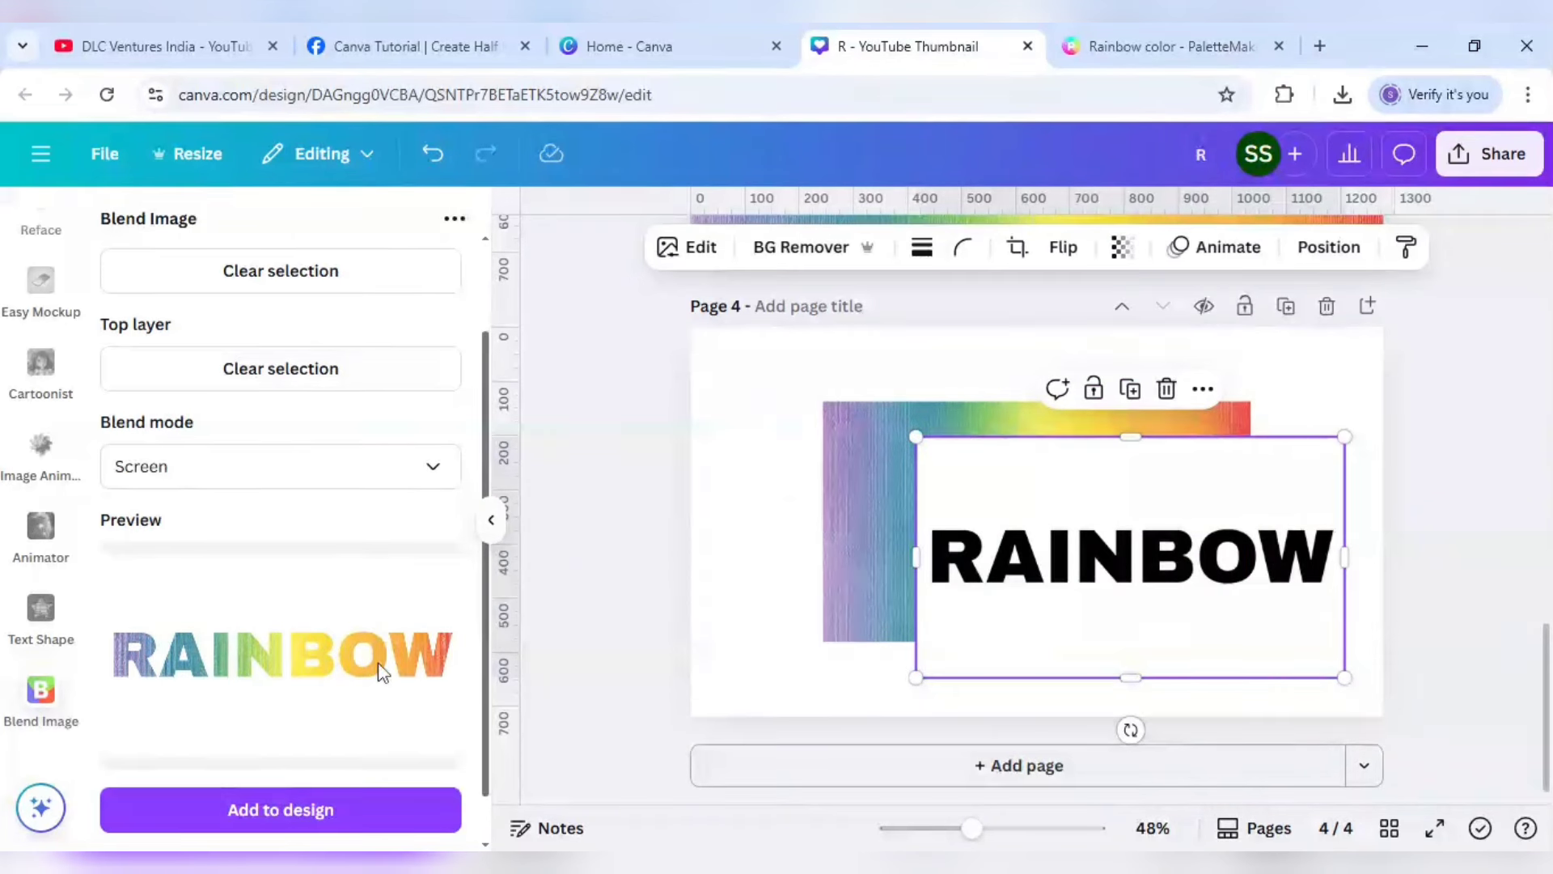
- Add a fifth page and insert the blended RAINBOW image on it
left_click(346, 809)
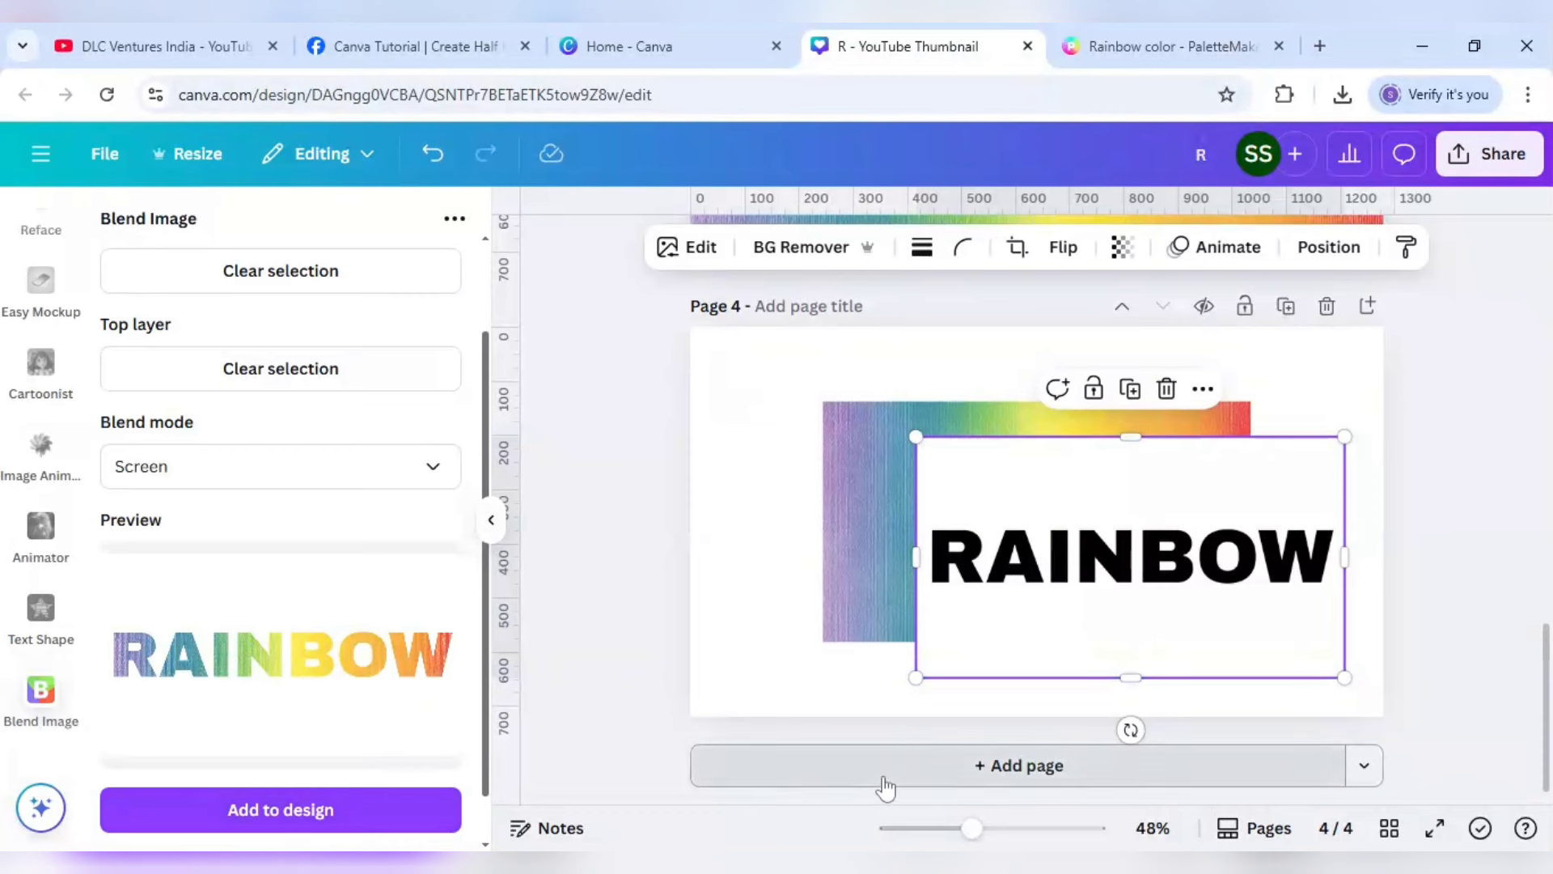
left_click(884, 785)
left_click(237, 816)
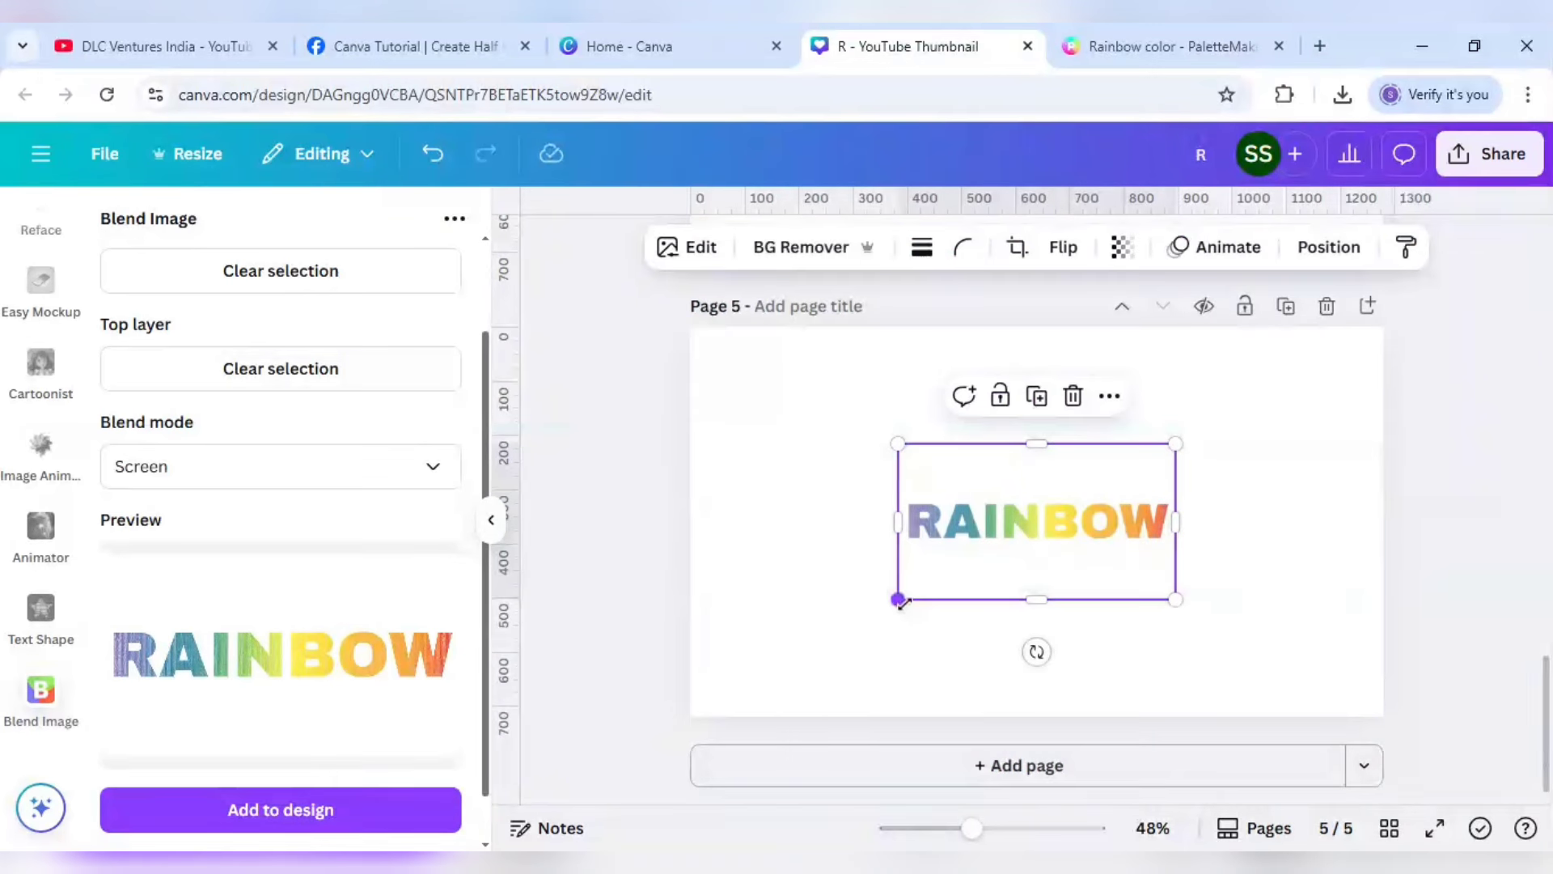
- Enlarge the blended RAINBOW image to the full width of page 5 and move it down slightly, exposing a strip of background above it
left_click_drag(900, 602, 690, 716)
left_click_drag(1175, 445, 1389, 323)
left_click_drag(1052, 322, 1041, 393)
- Set the background colour of page 5 to black
left_click(834, 377)
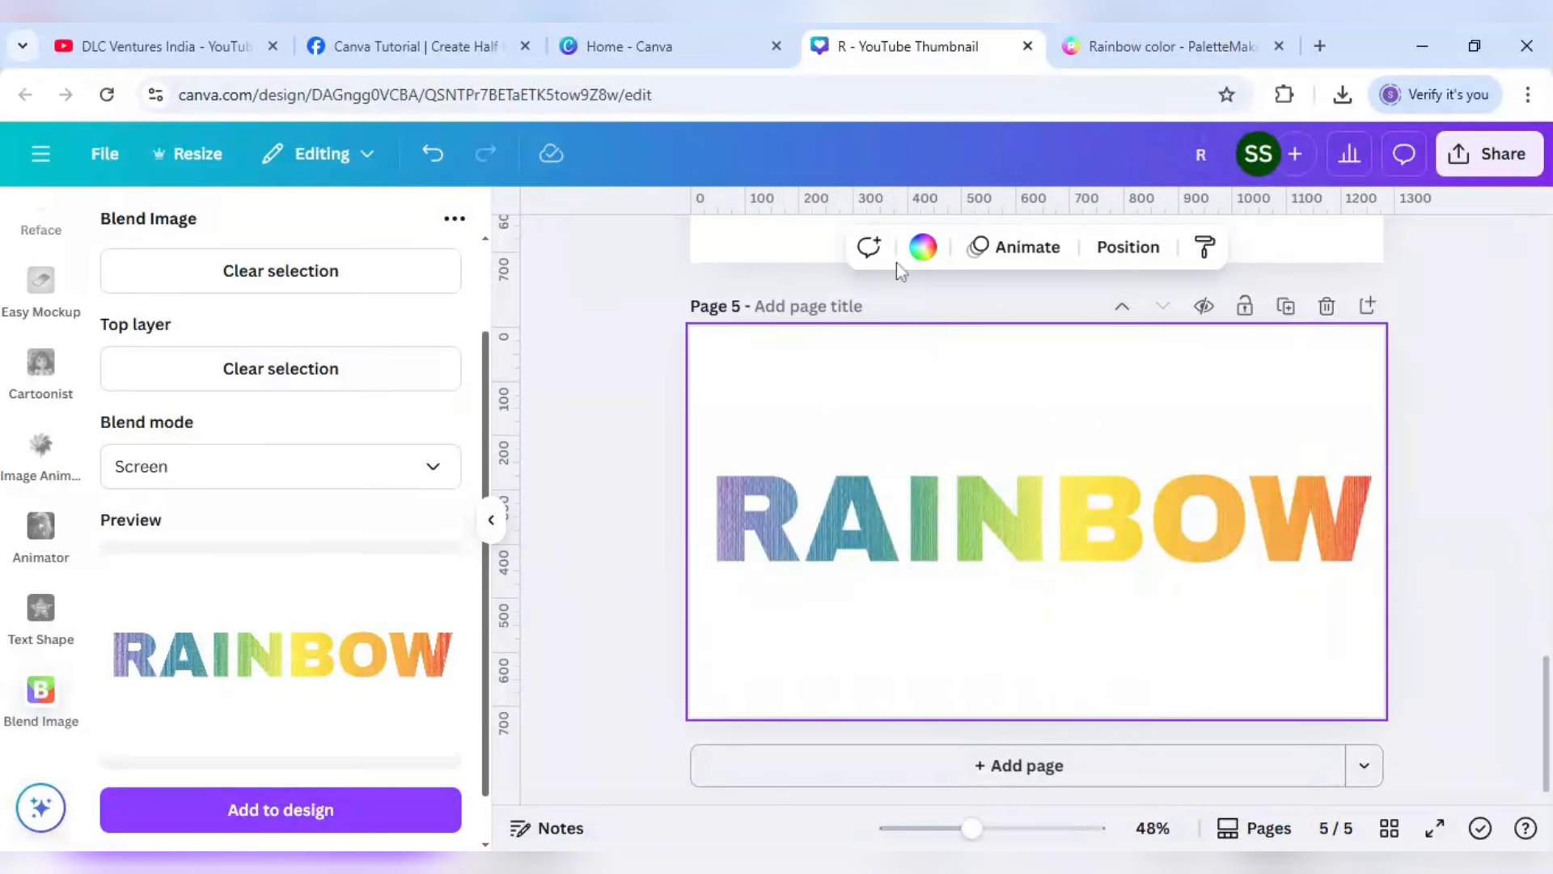
left_click(922, 247)
left_click(187, 389)
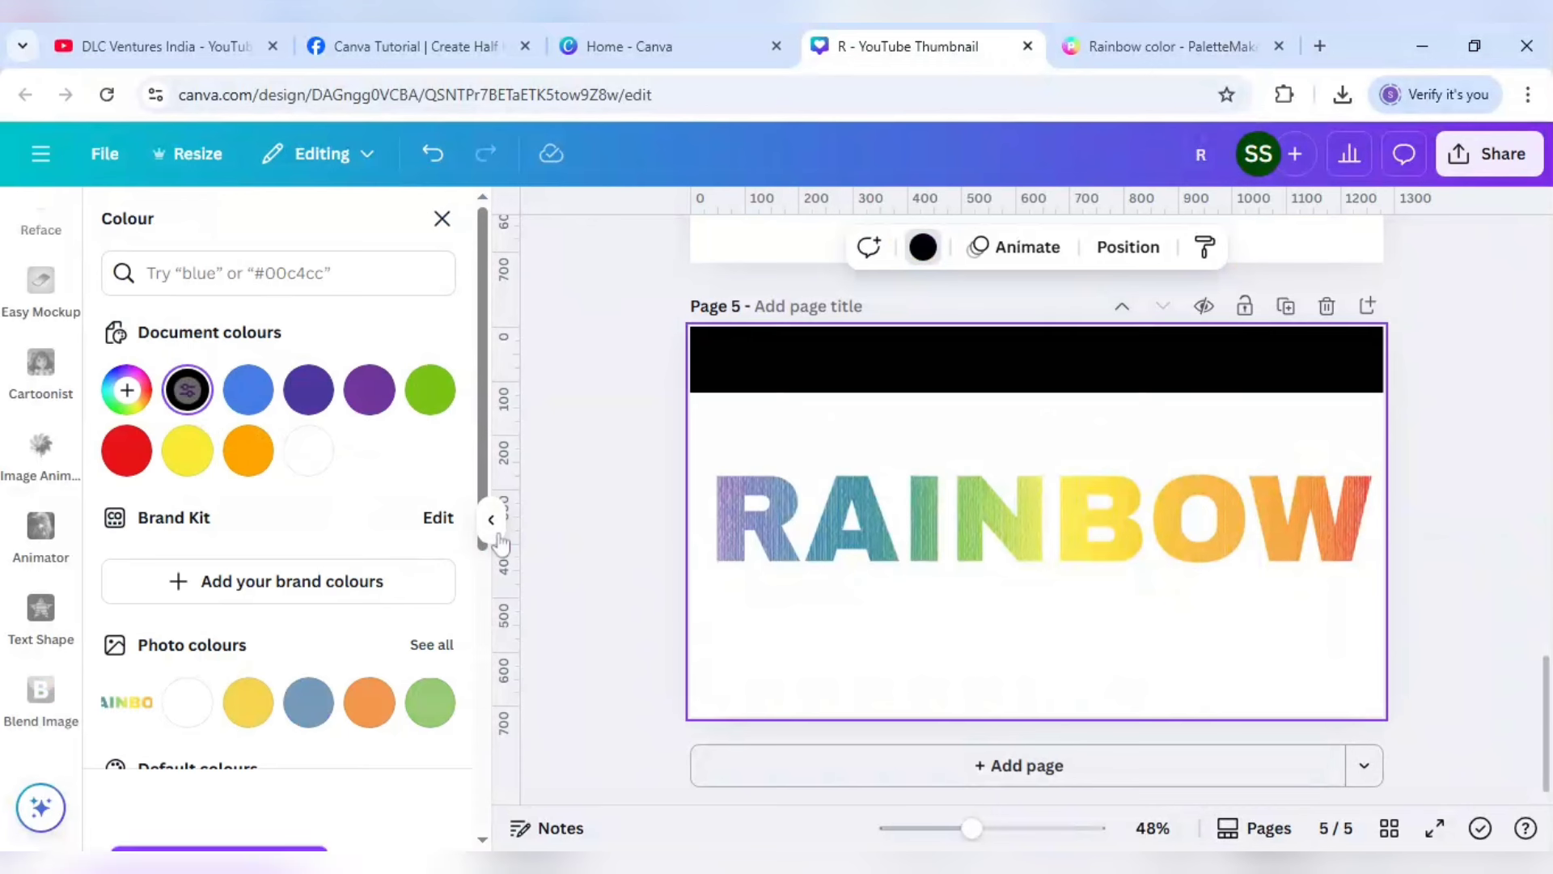
- Remove the white background from the blended RAINBOW image on page 5 with BG Remover
left_click(871, 448)
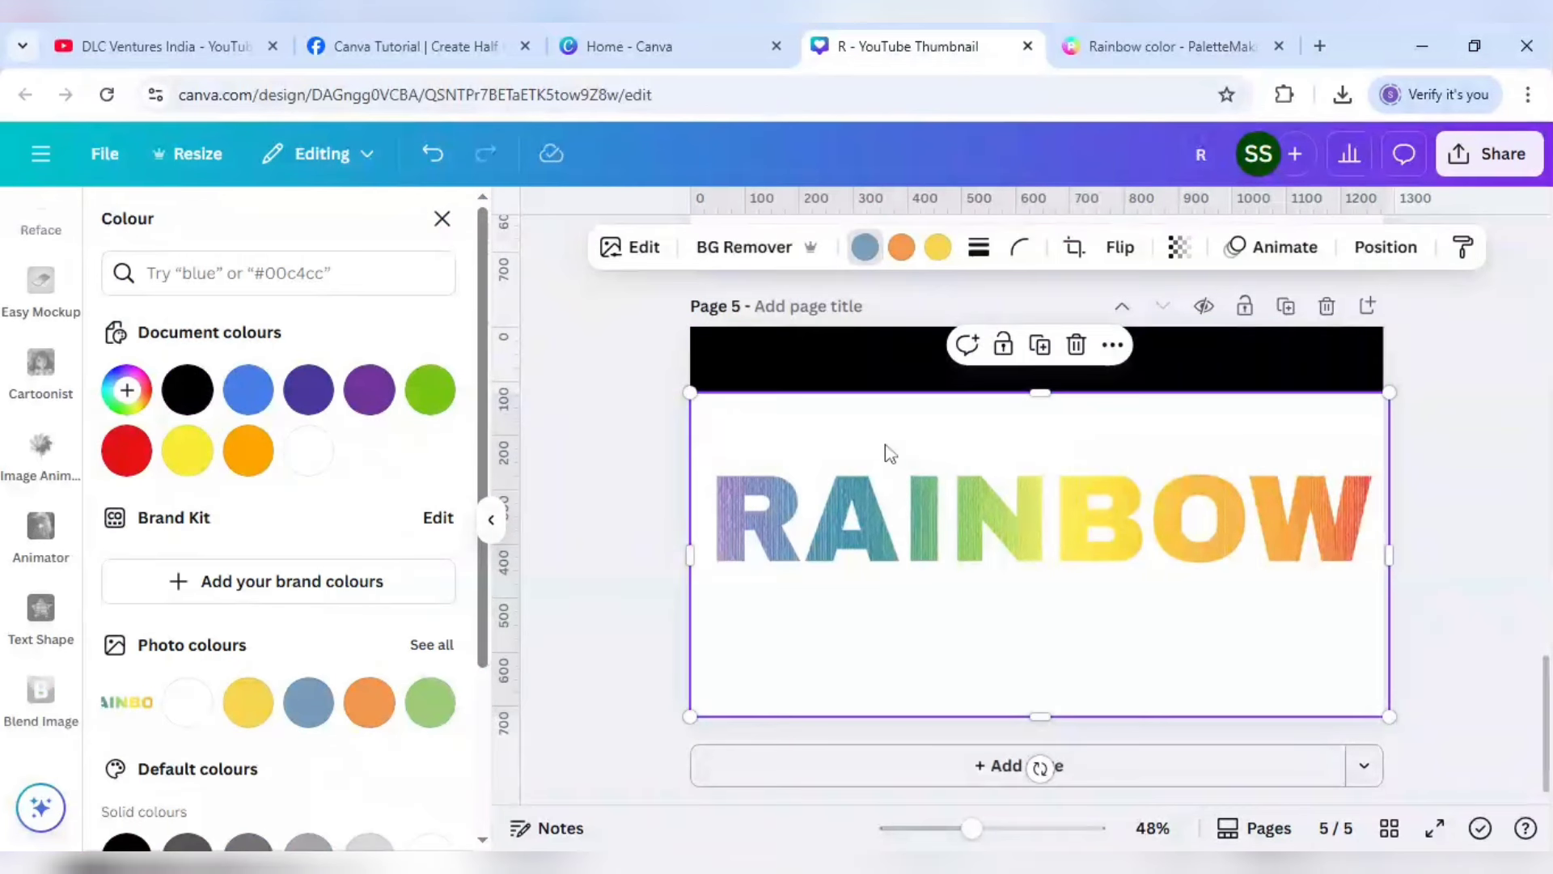
left_click(763, 251)
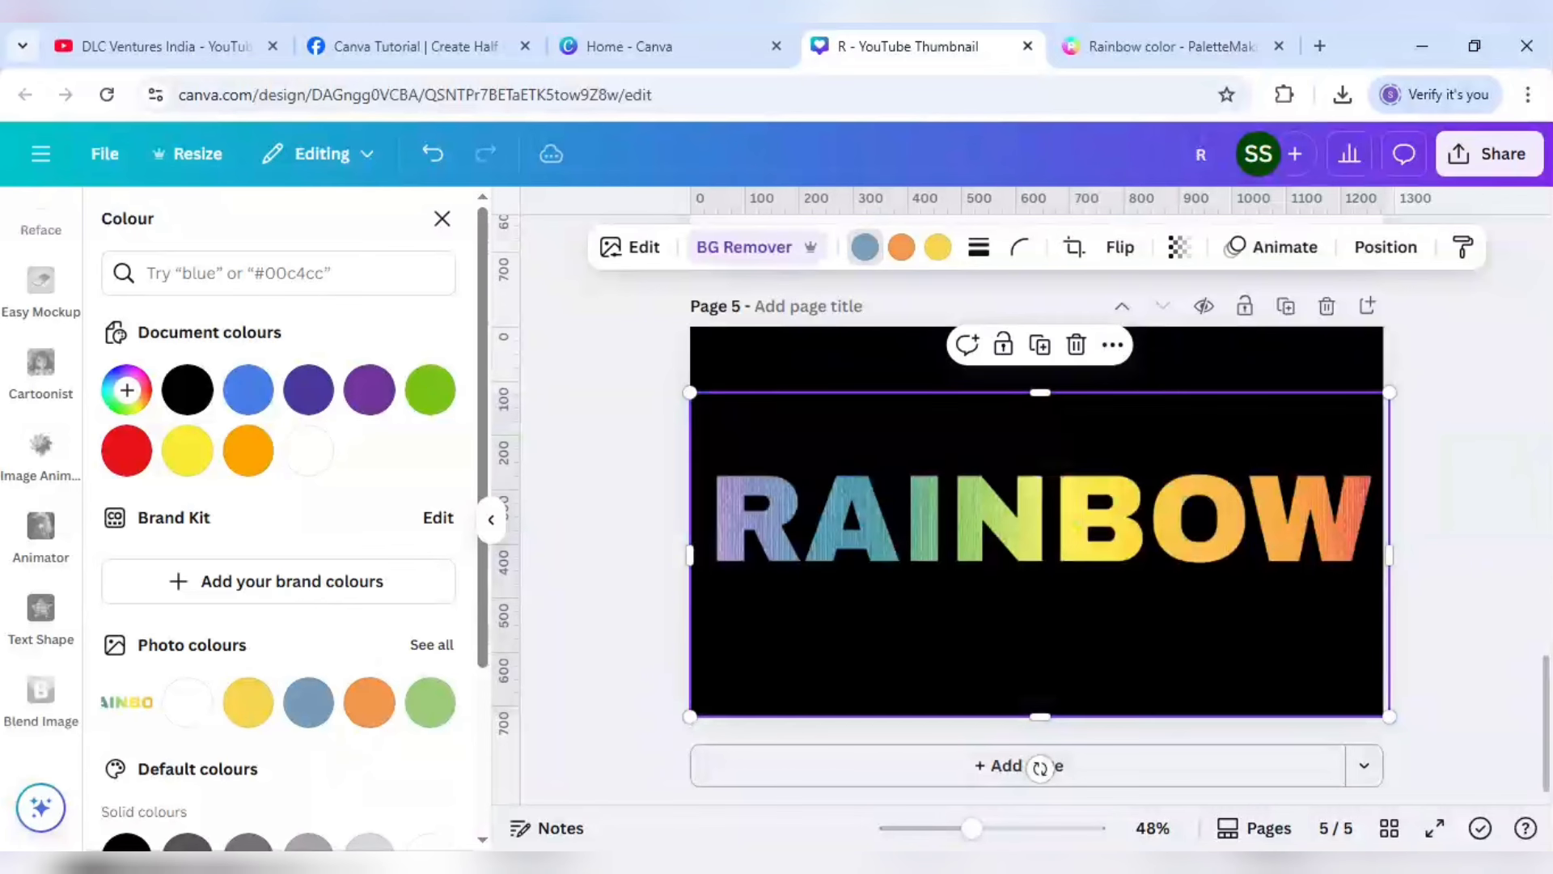
left_click(648, 461)
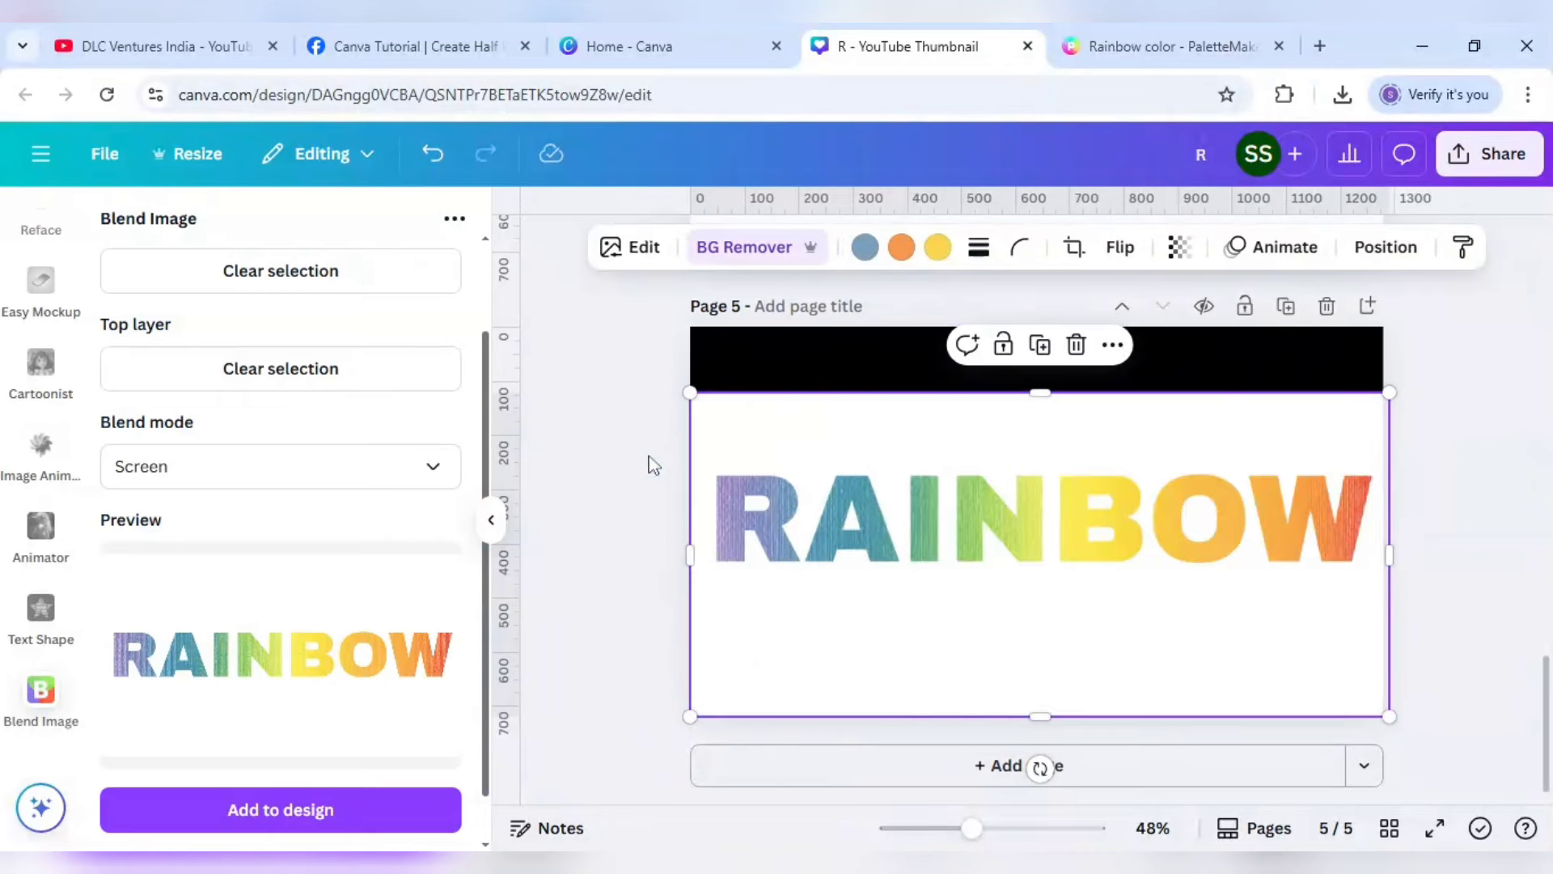